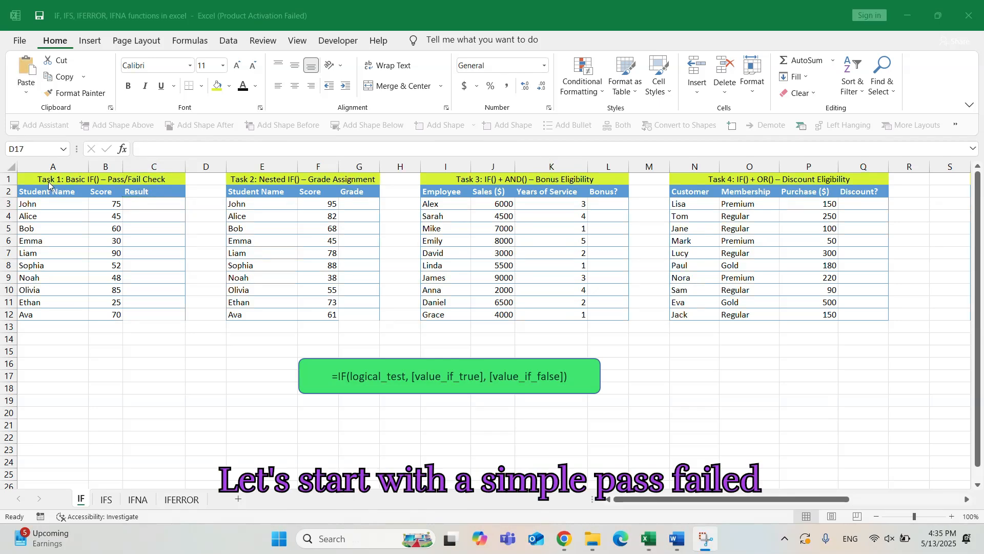
Enter =IF(B3>=50,"Pass","Fail") in C3 and fill it down the Task 1 Result column through C12
key("ctrl+Home")
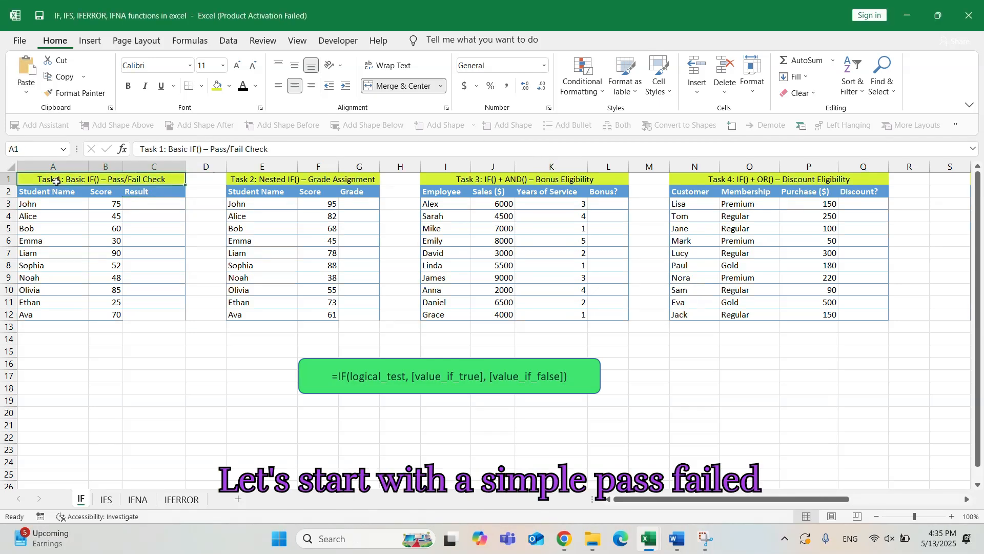
double_click(166, 205)
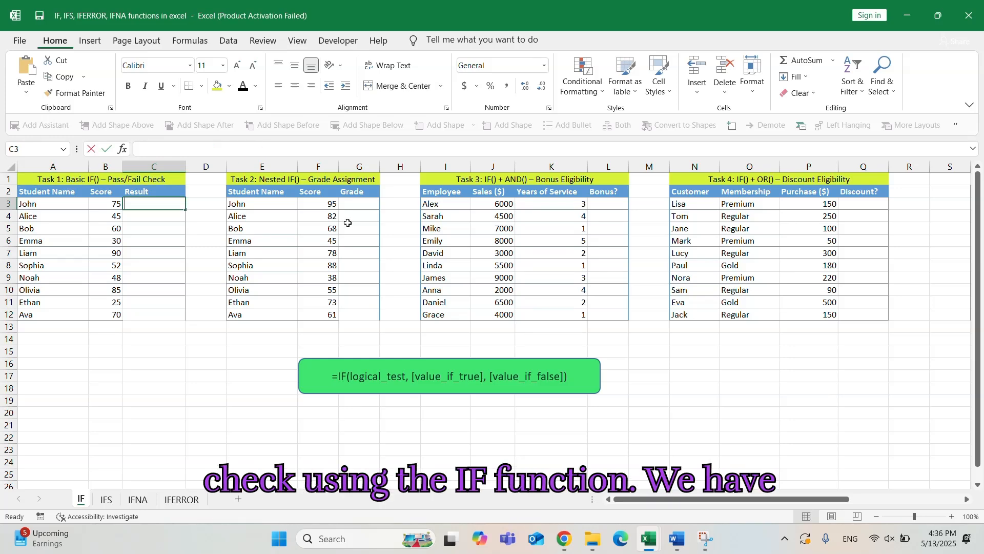
type("=IF(")
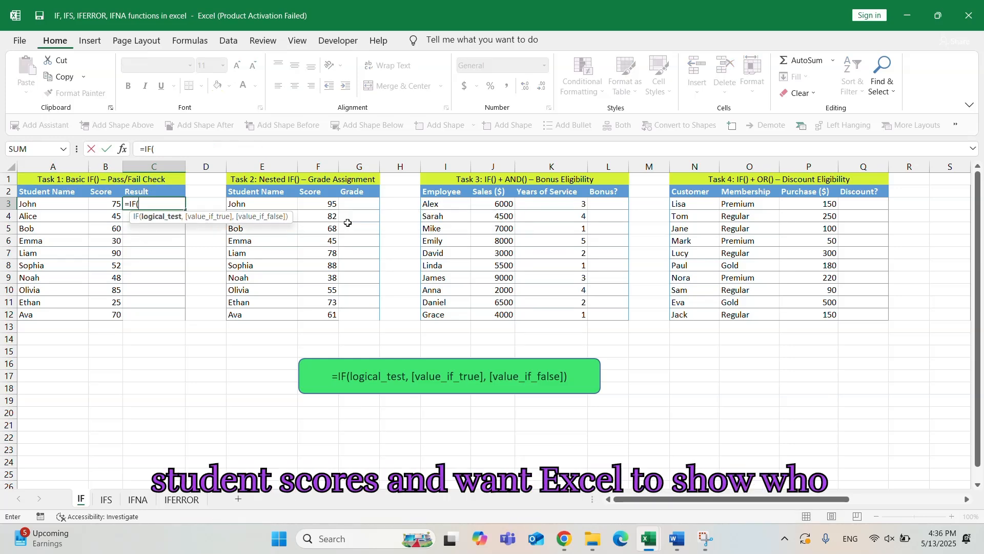
key("Left")
type(">=50")
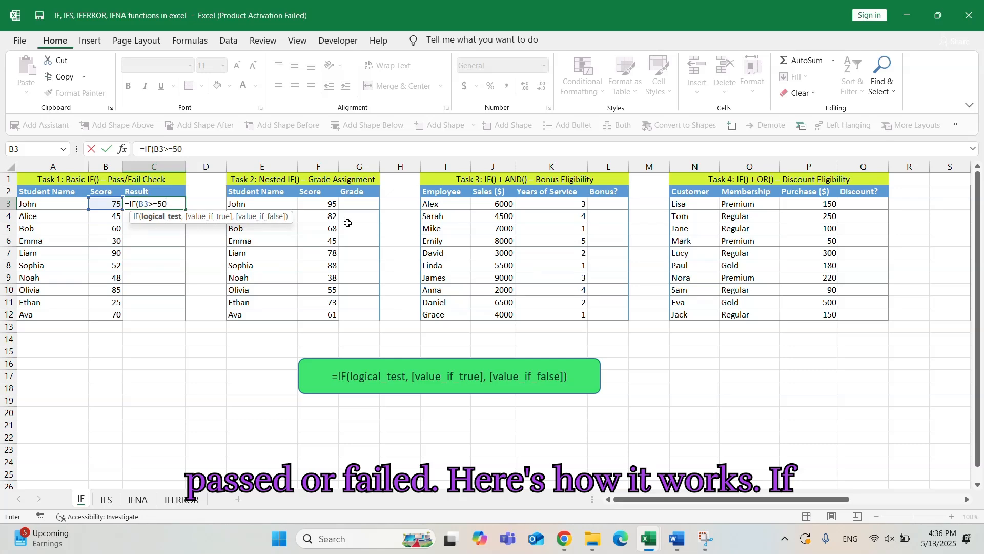
type(".,\"P")
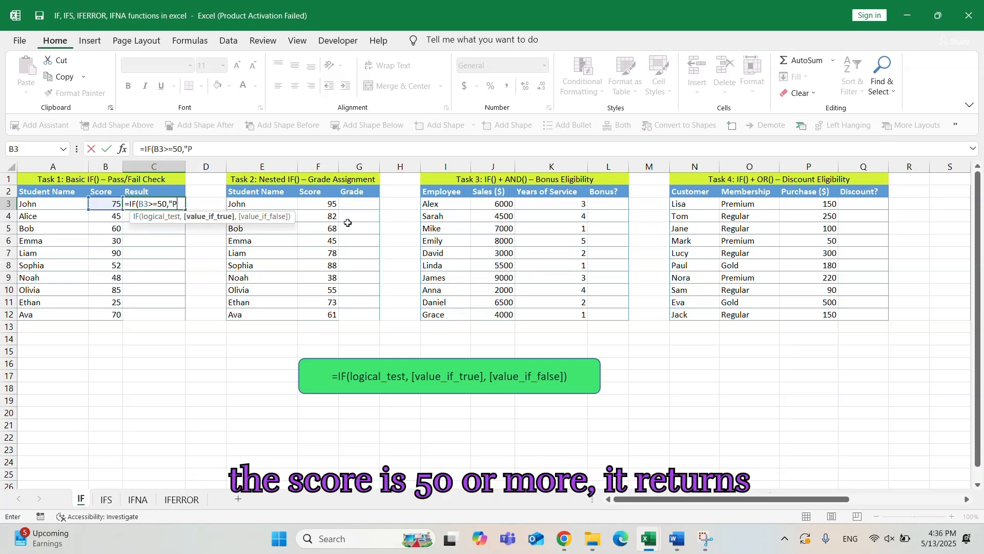
type("ass\",\"Fail\")")
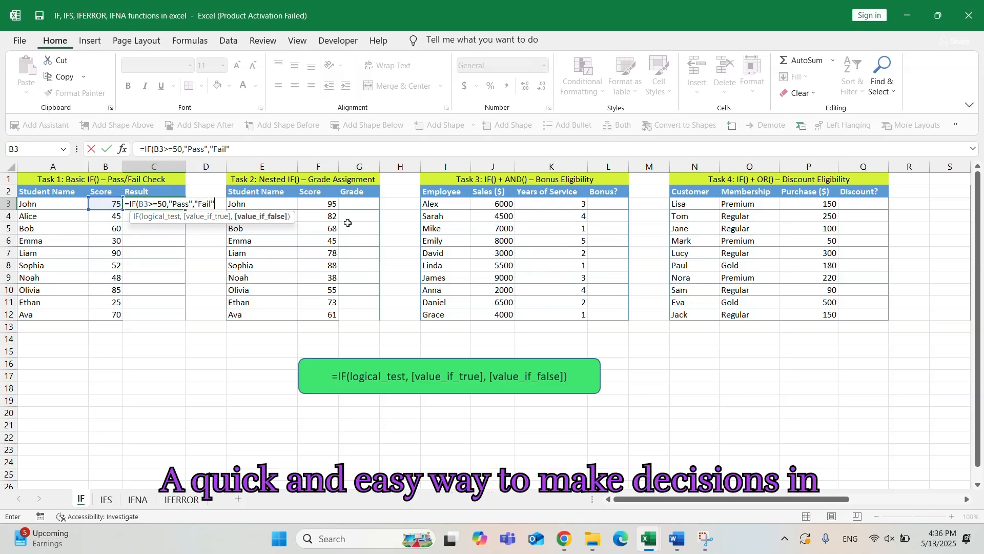
key("Return")
left_click(182, 209)
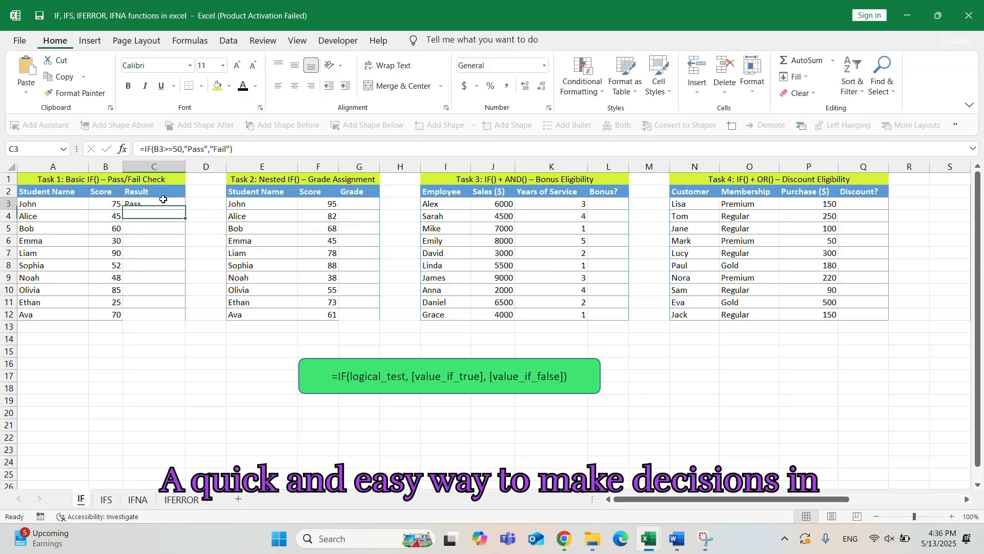
double_click(185, 210)
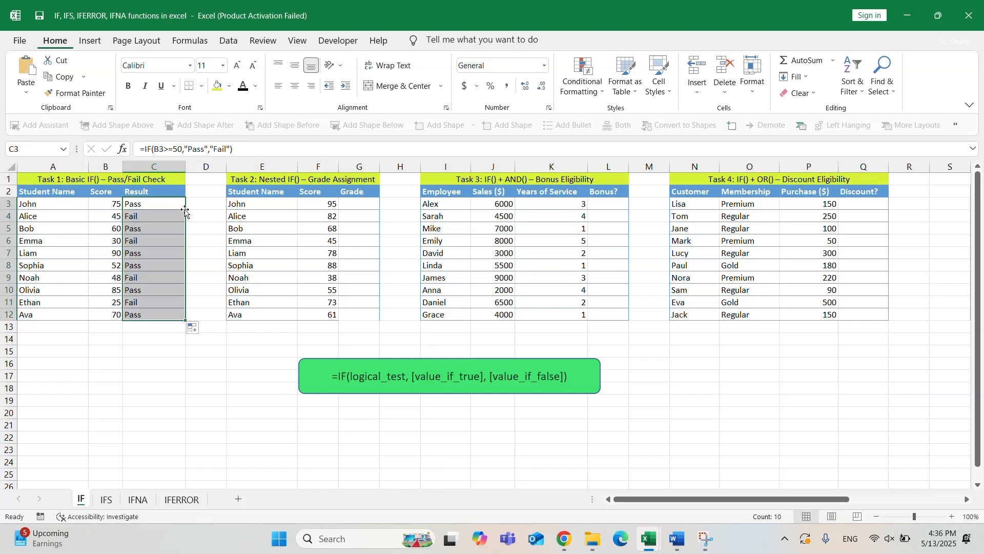
Start a nested IF formula in G3 that returns "A" for F3>=90 and "B" for F3>=80
left_click(280, 177)
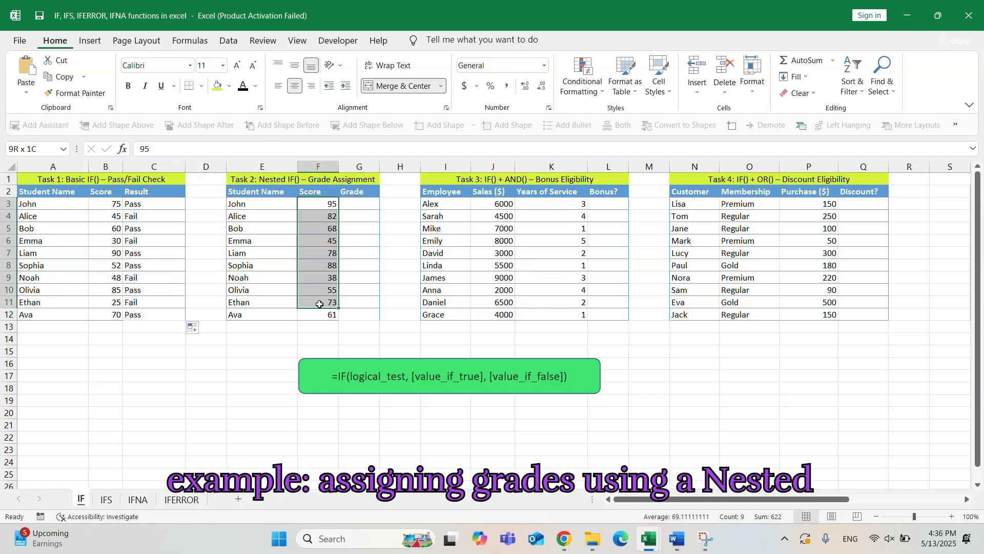
left_click(357, 202)
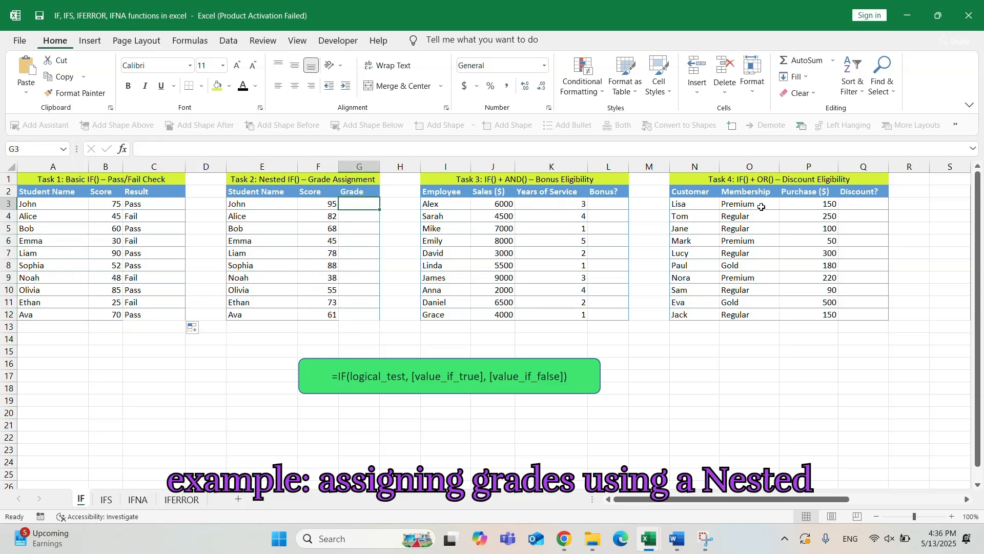
type("=IF(")
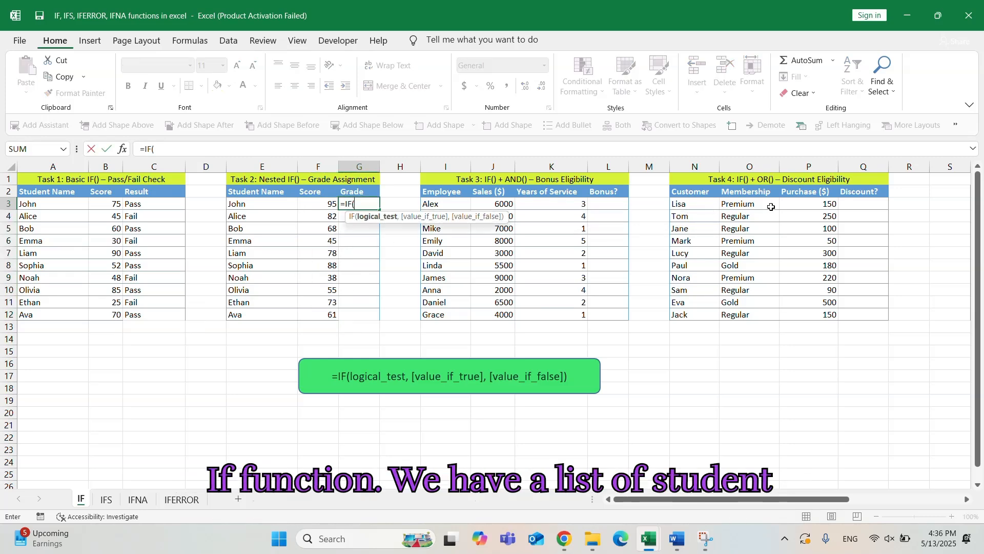
key("Left")
type(">=90,\"A\",IF")
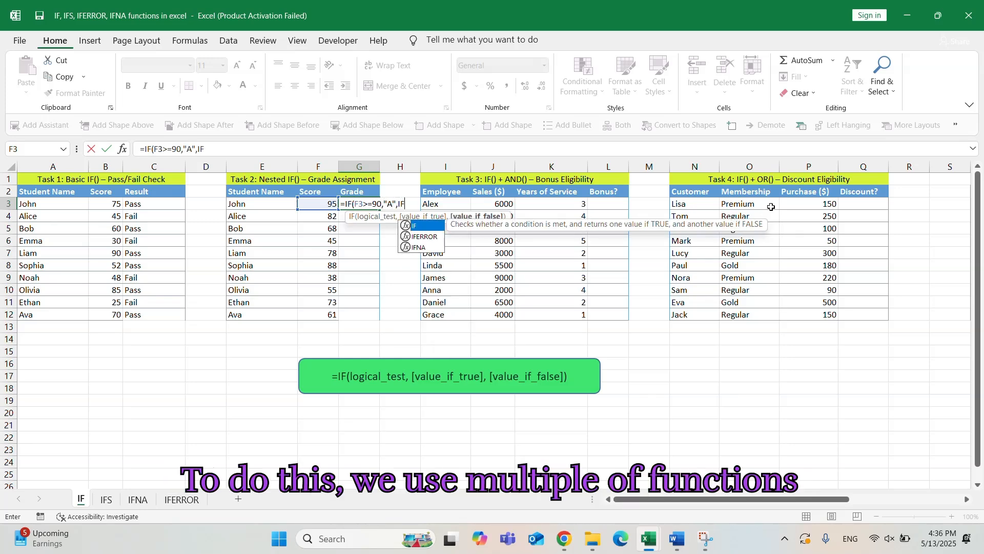
type("(")
key("Left")
type(">=")
type("80,")
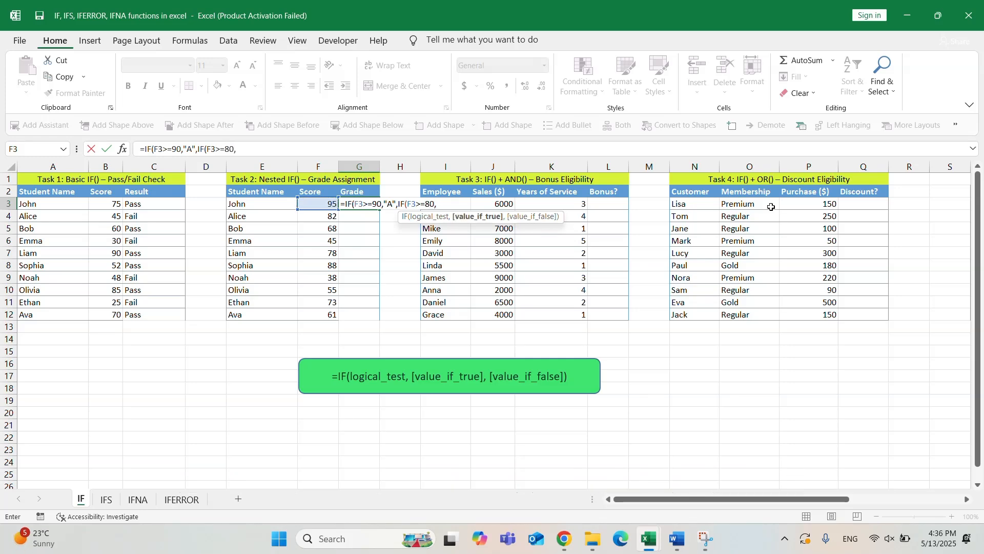
type("\"B\"")
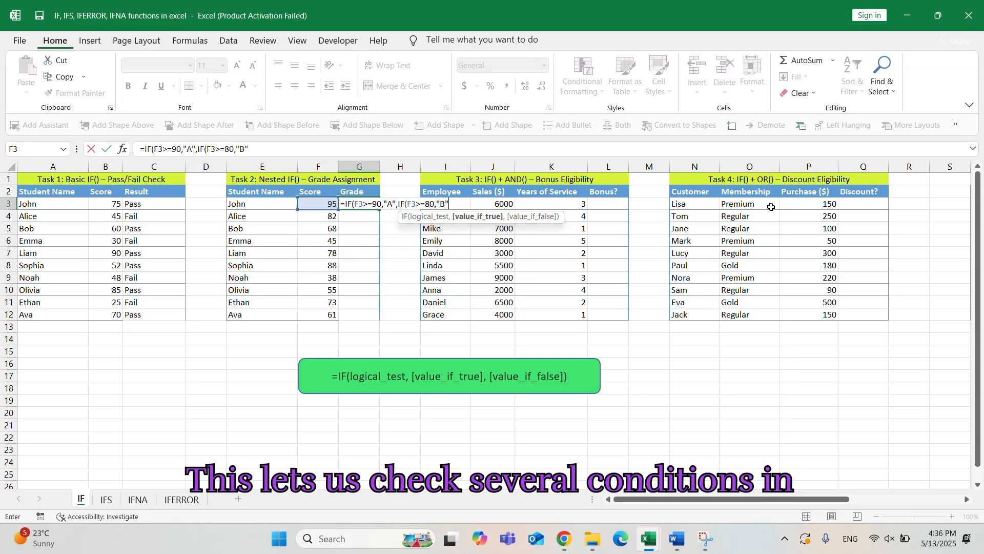
type(",")
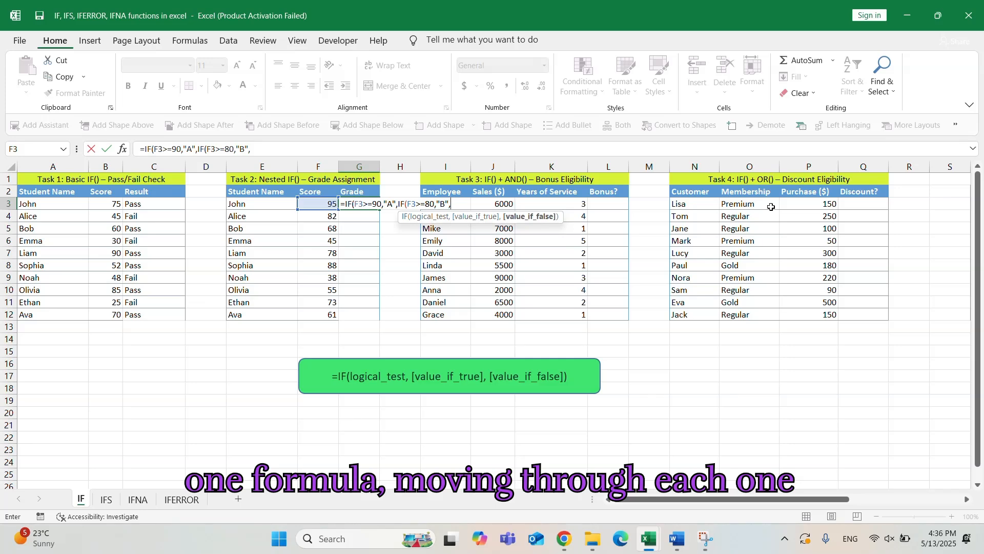
Extend the nested grade formula in G3 with IF tests returning "C" for F3>=70 and "D" for F3>=60
type("IF(")
key("Left")
type(">=70")
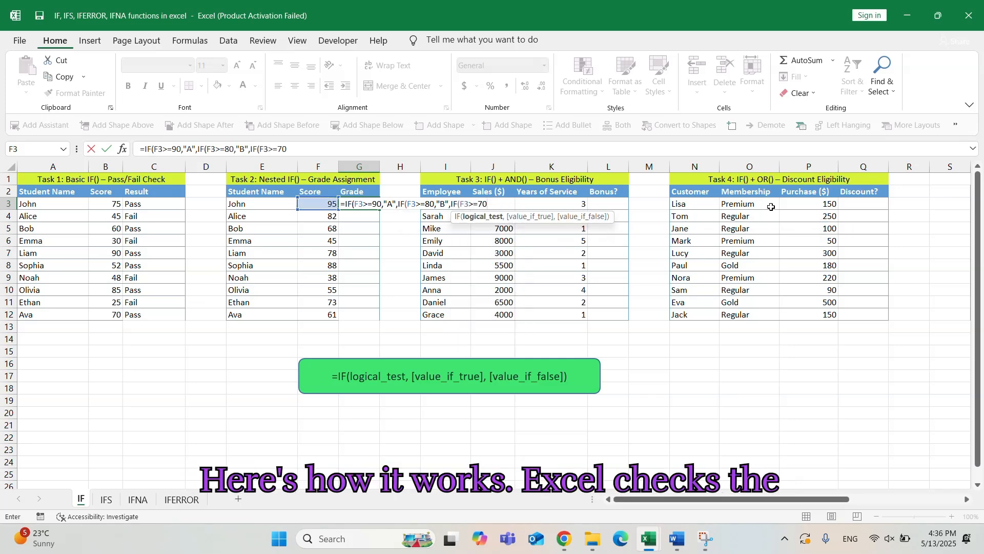
type(",\"C\",")
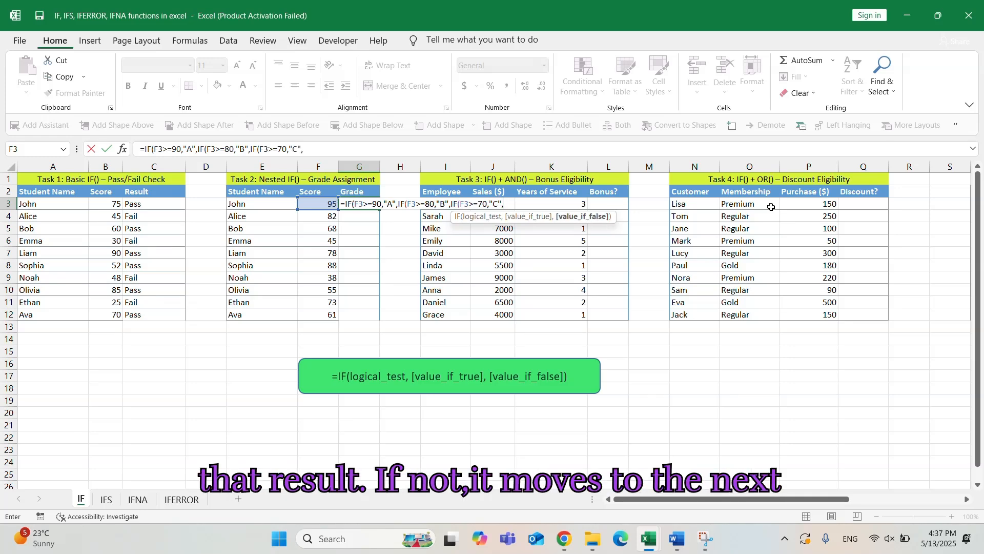
type("IF")
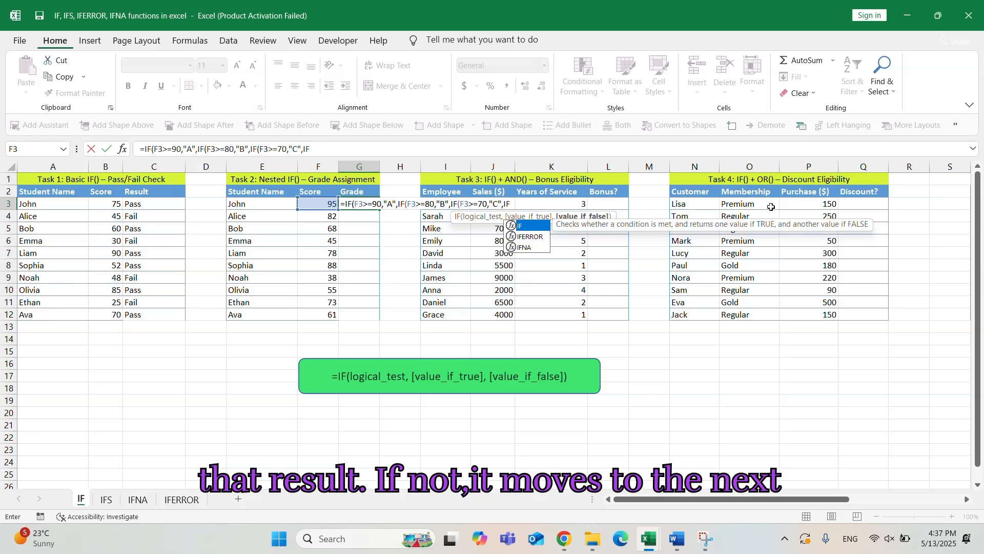
type("(F3>")
type("=")
type("60")
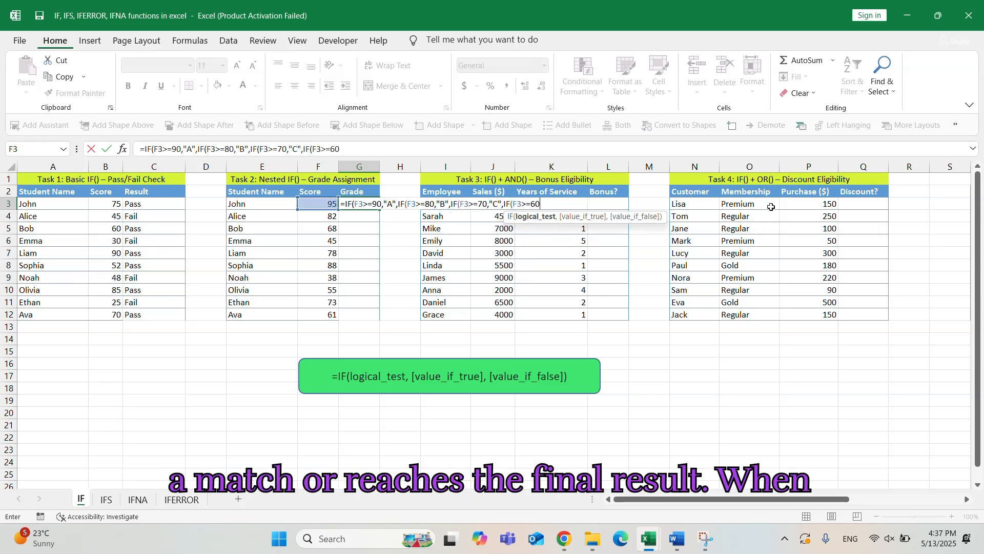
type(",\"D\",")
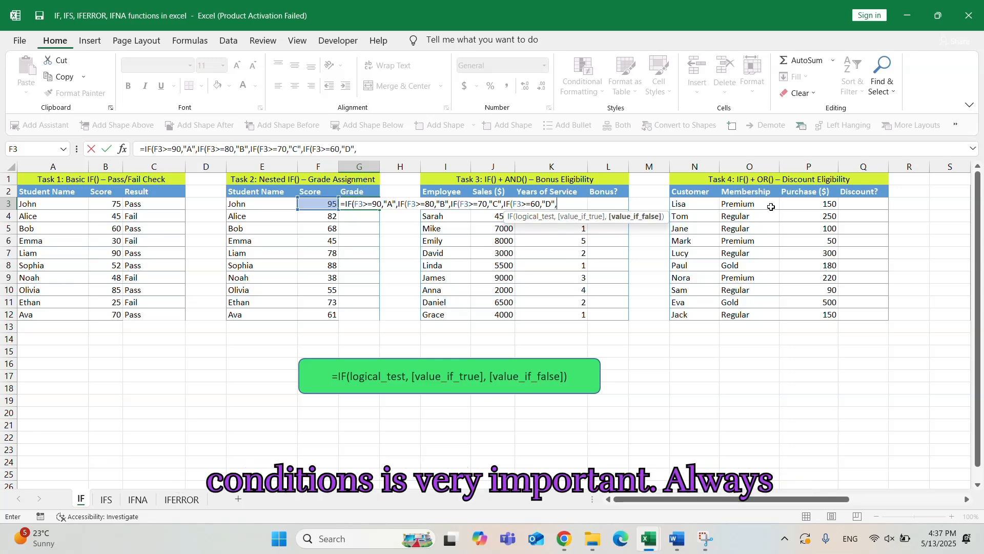
Complete the G3 grade formula with "F" for F3>=50 and "Fail" otherwise, closing all five nested IFs
type("IF(F3")
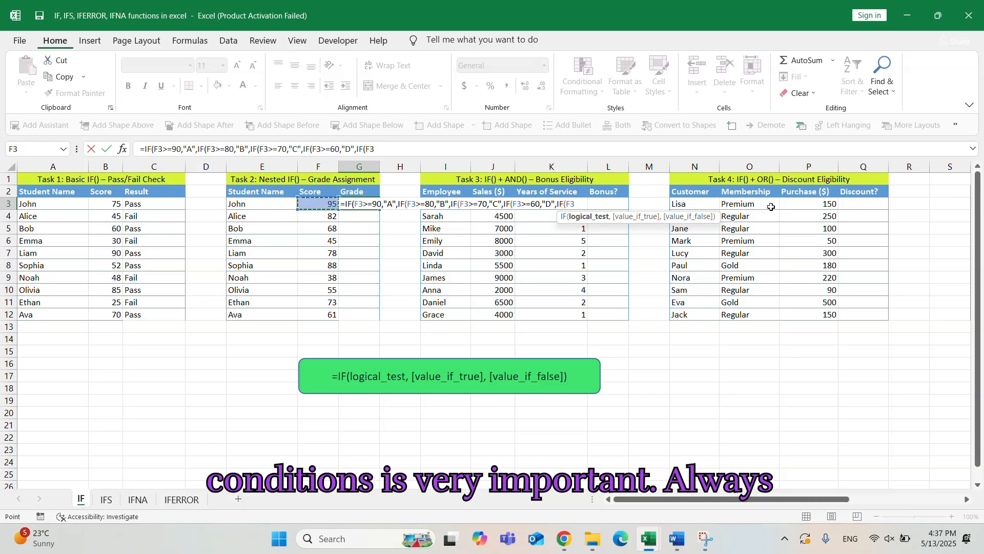
type(">=")
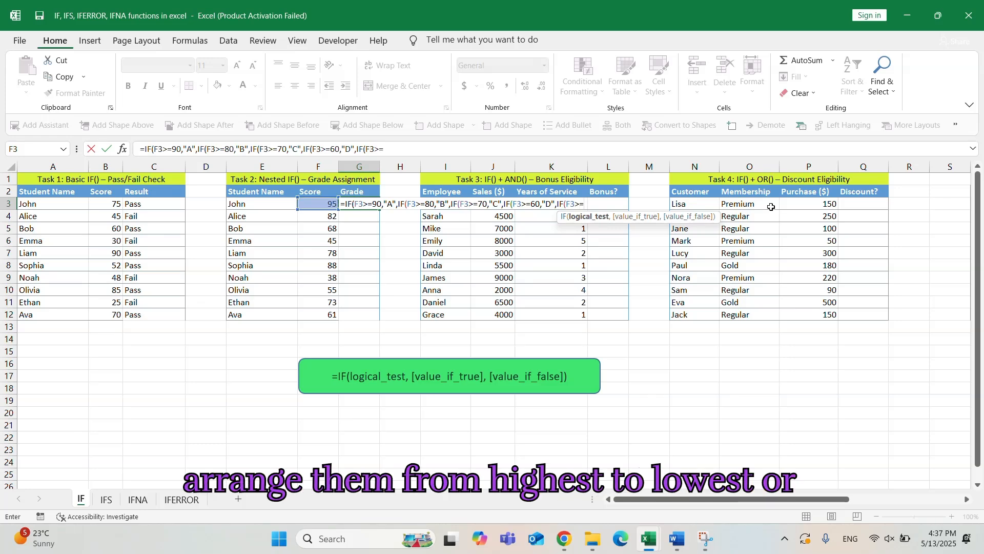
type("50,\"F\"")
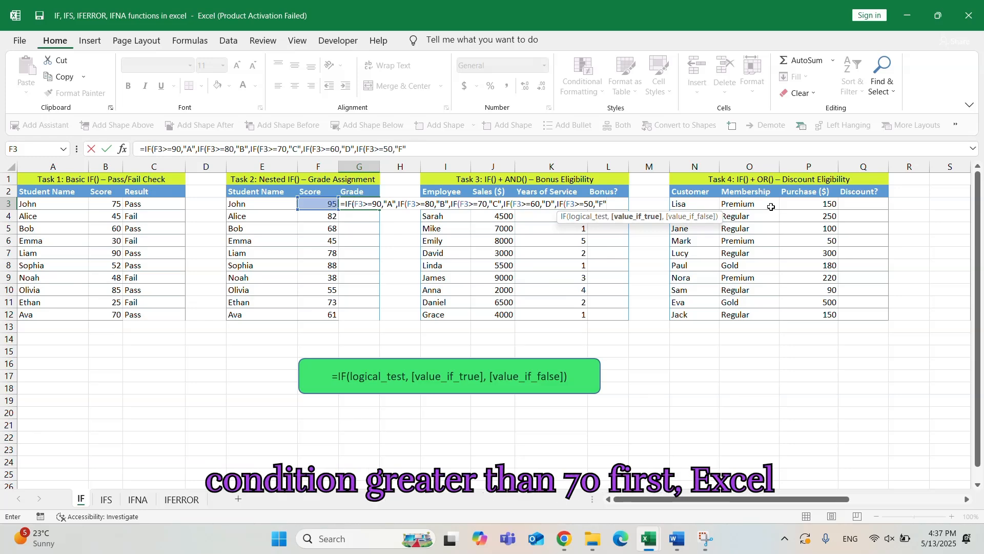
type(",\"")
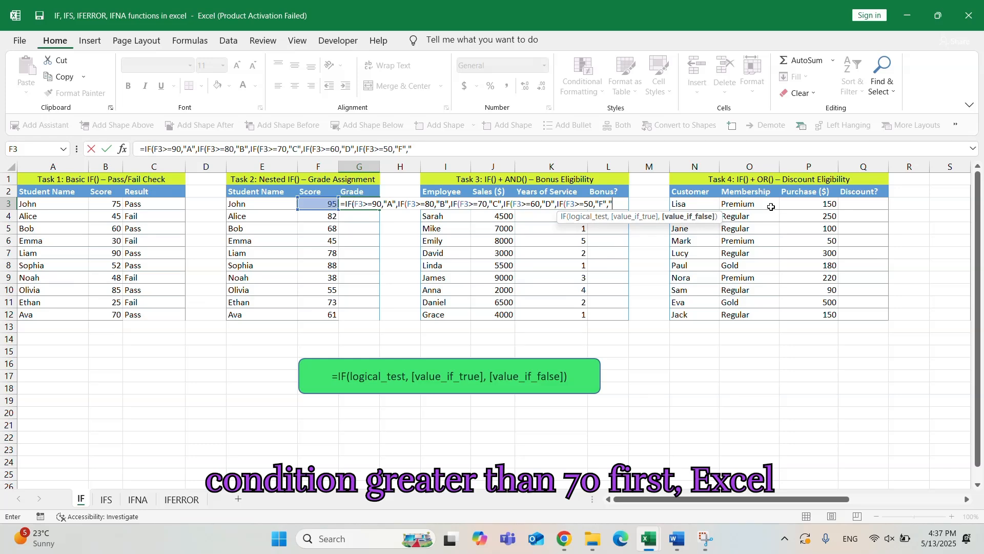
type("FAil")
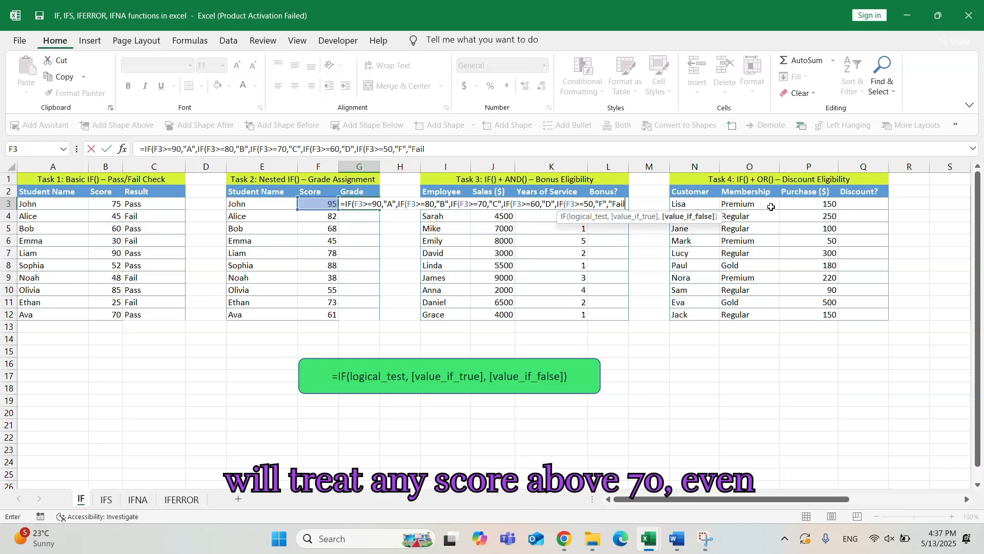
type("\")))")
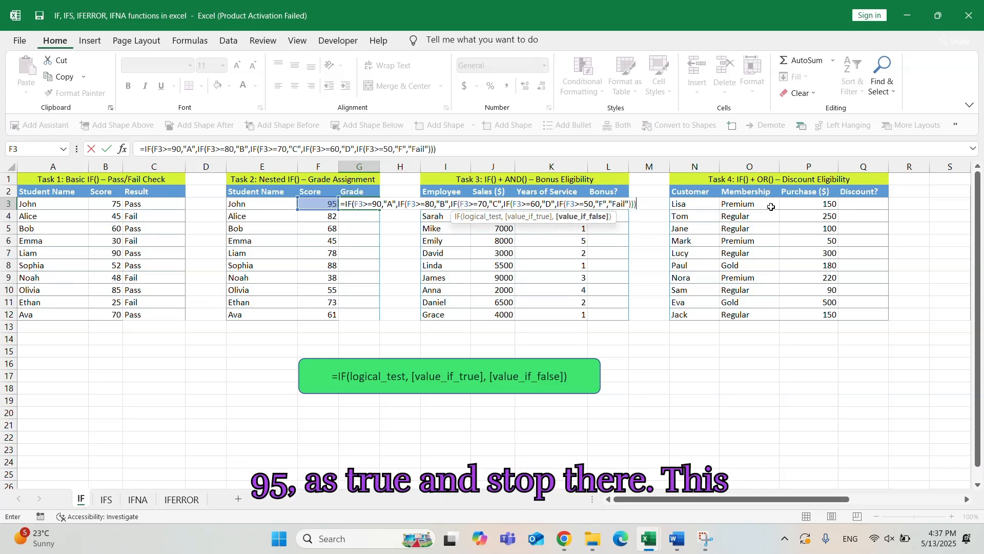
type("))")
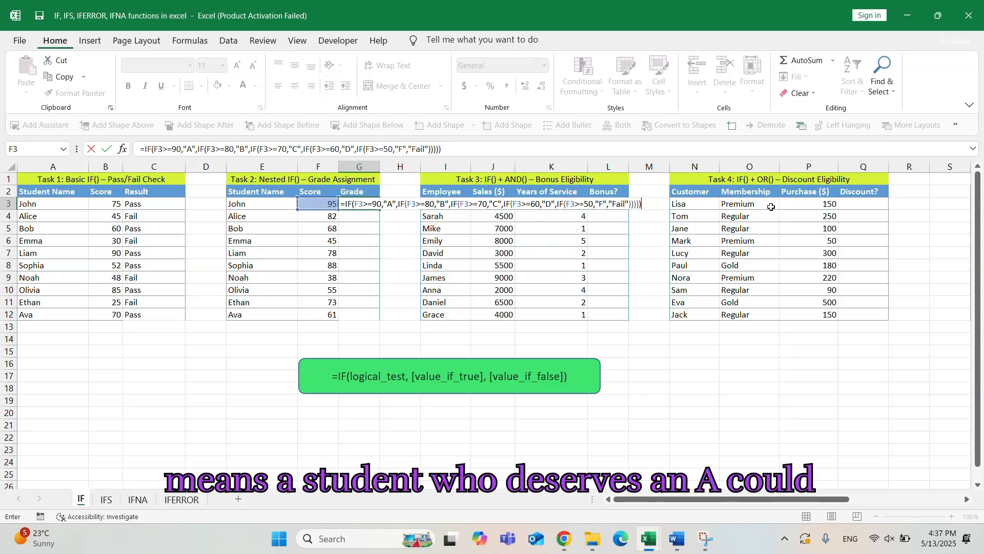
key("Return")
Fill the grade formula from G3 down the Task 2 Grade column through G12
left_click(358, 207)
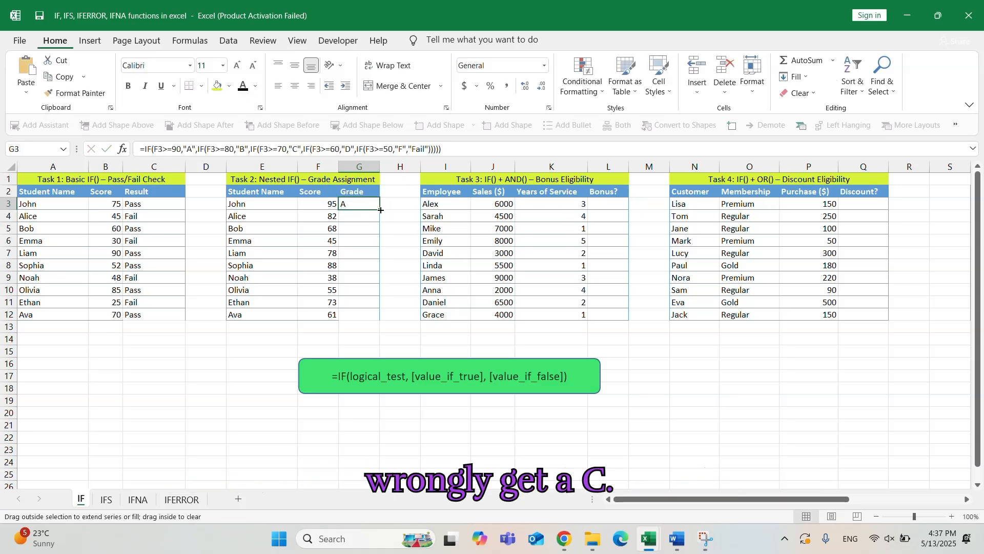
double_click(381, 210)
left_click(361, 280)
left_click(332, 241)
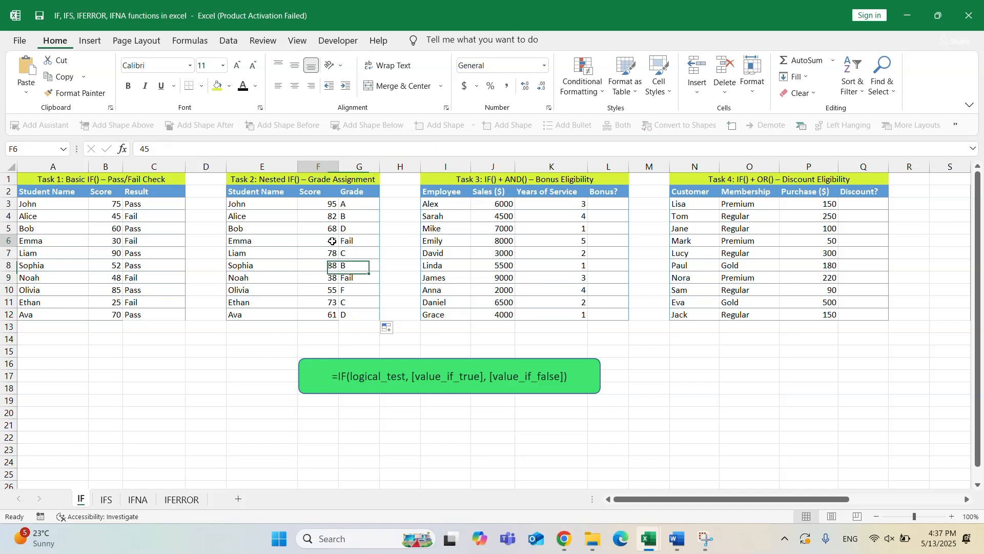
Start the bonus formula in L3 with an IF containing an AND whose first condition is J3>5000
left_click_drag(492, 204, 500, 314)
left_click_drag(554, 204, 552, 296)
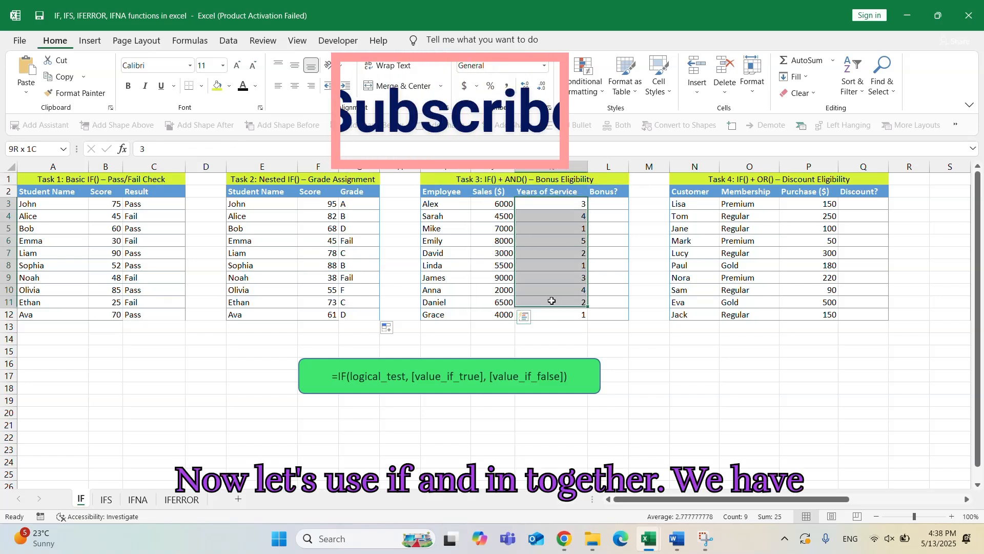
key("Right")
type("=")
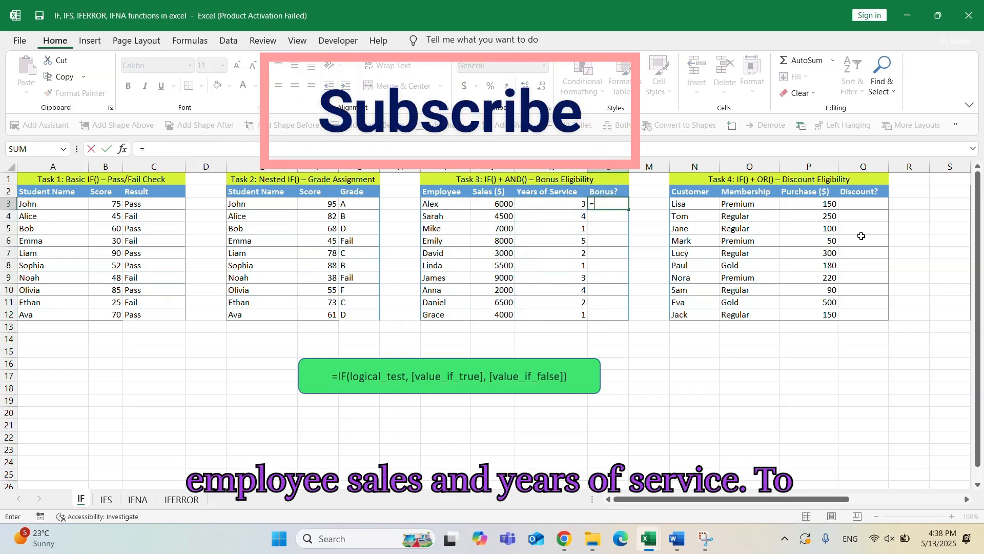
type("IF(AND(")
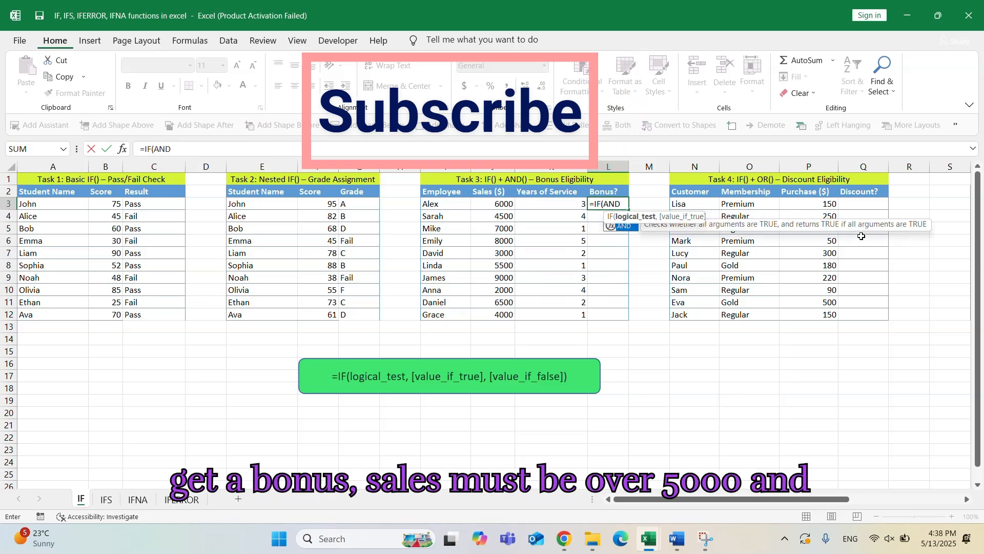
key("Left")
key("Left")
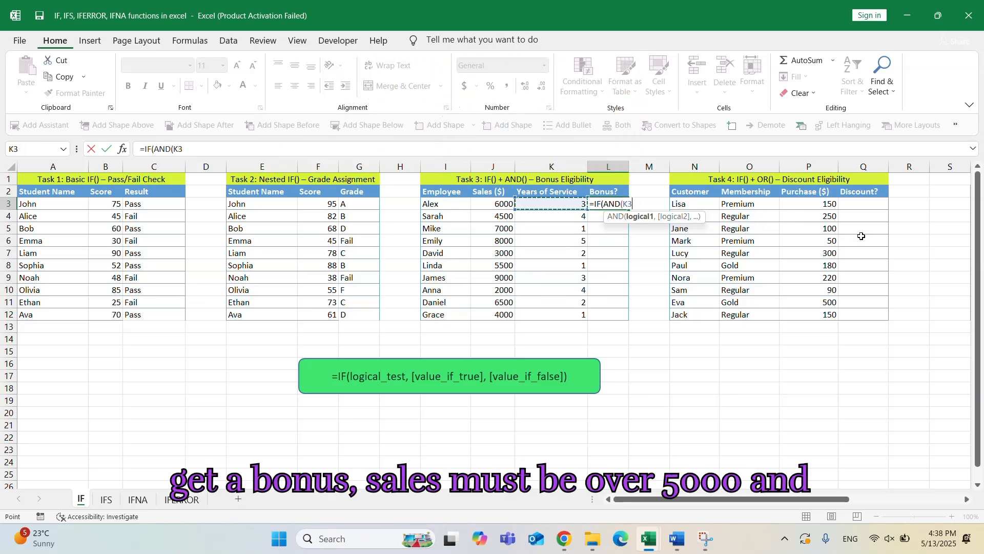
type(">")
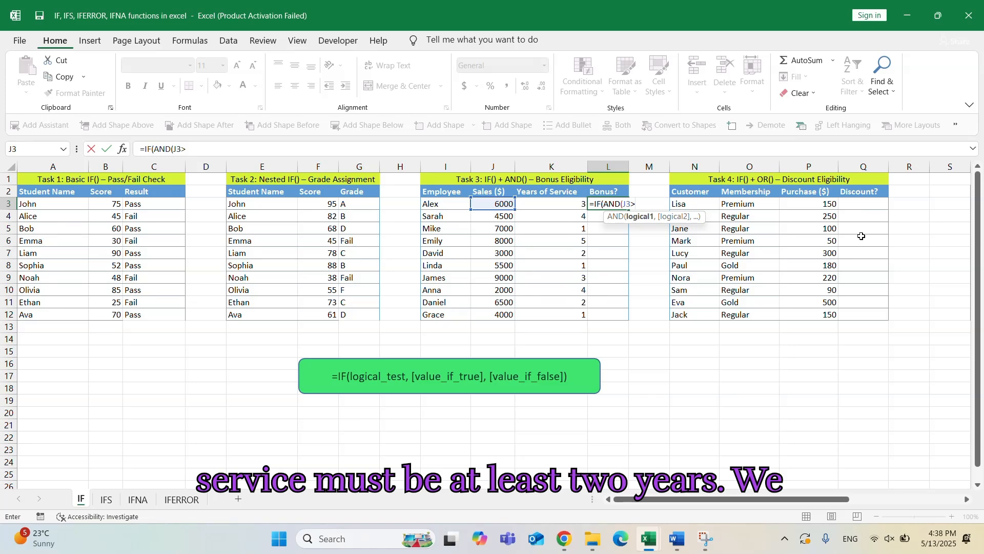
type("5000,")
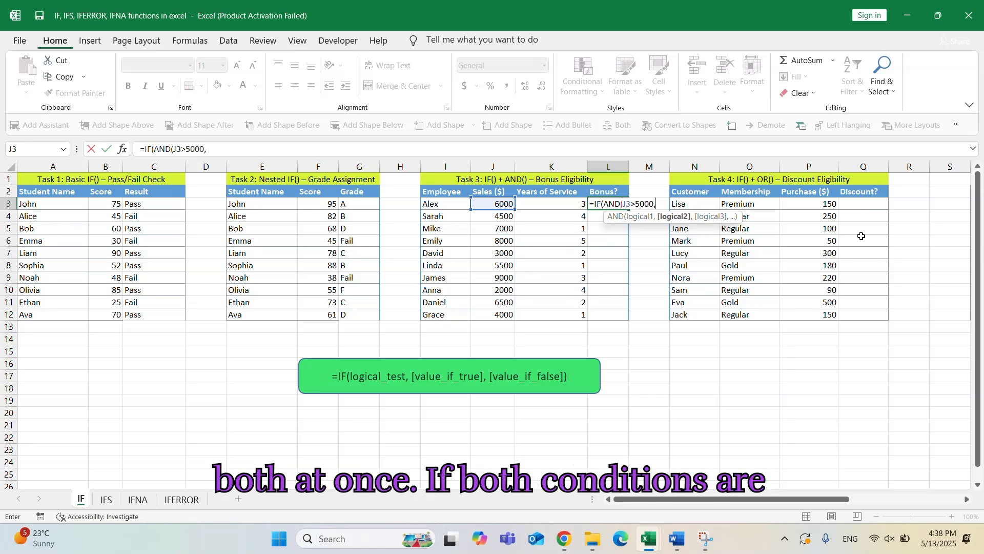
Complete the L3 bonus formula with K3>=2, returning "Yes" or otherwise "No", and fill it down through L12
key("Left")
type(">=2),")
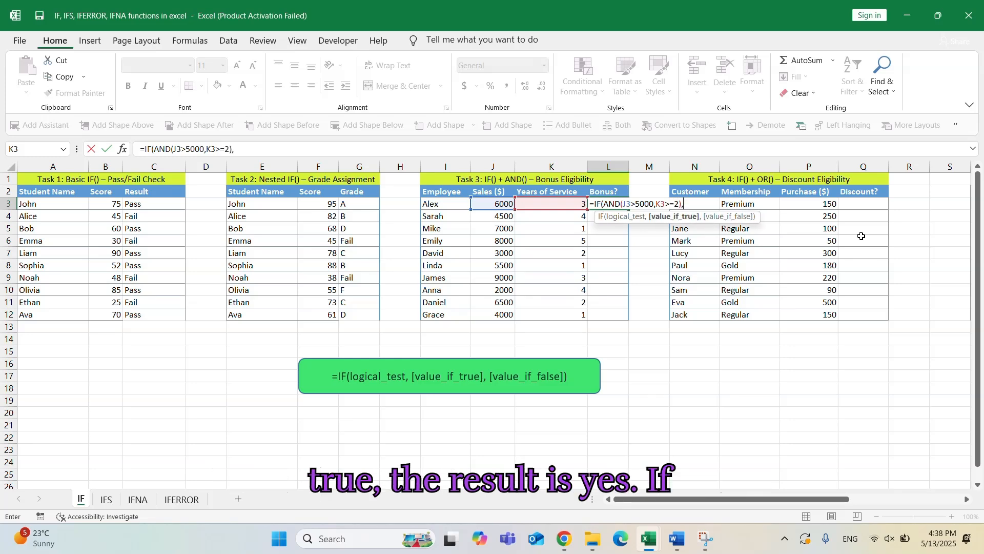
type("\"Yes\",")
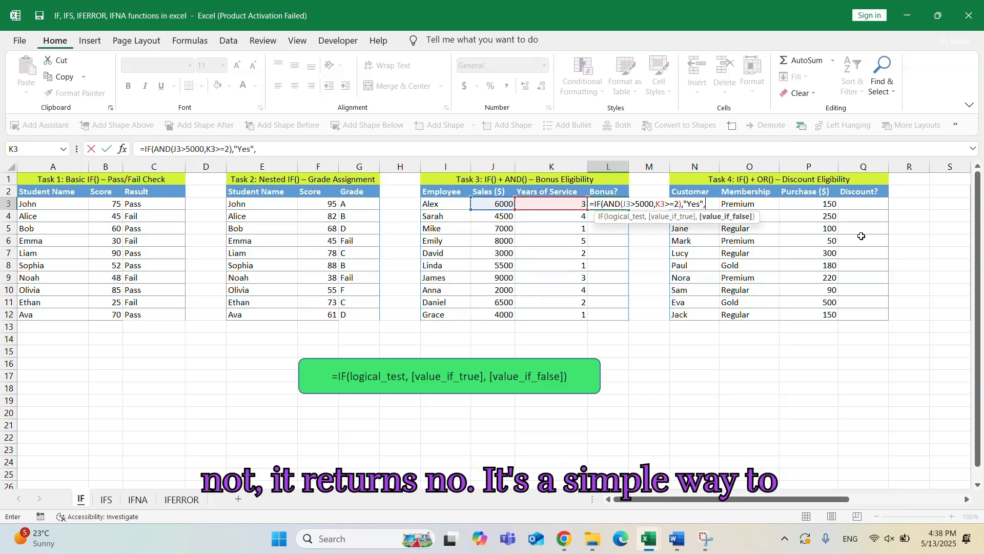
type("\"No\"")
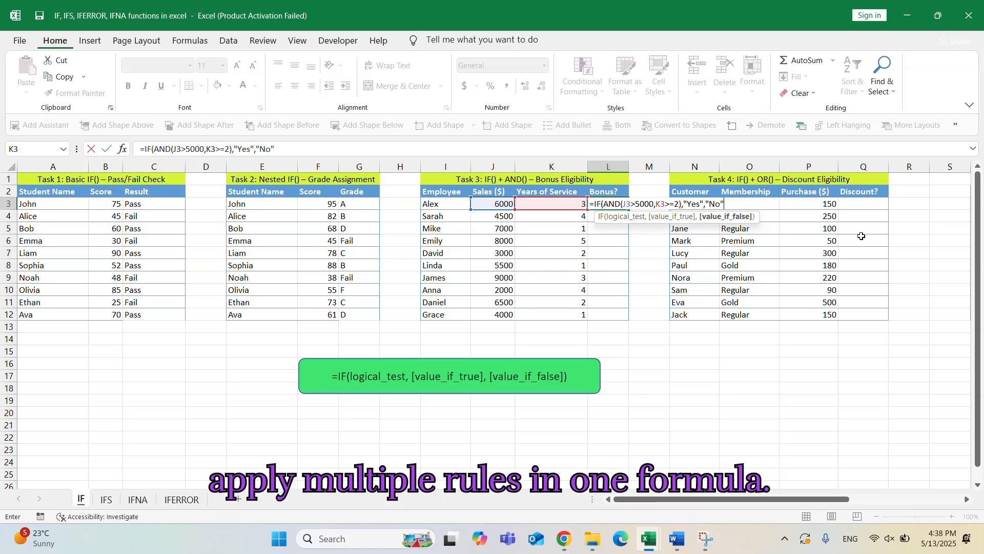
type(")")
key("Return")
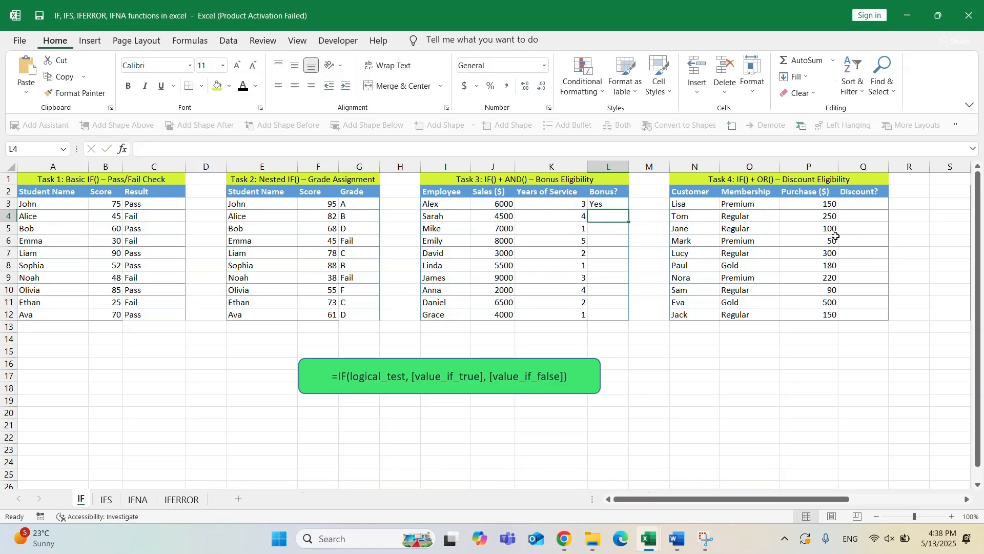
left_click(617, 204)
double_click(629, 211)
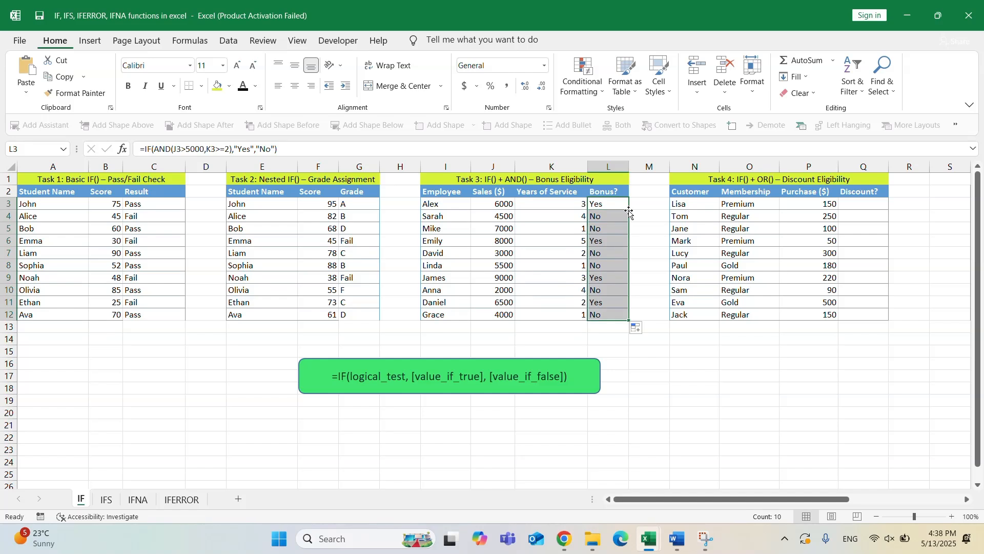
Start the Task 4 discount formula in Q3 with an IF containing an OR whose first condition is O3="Premium"
left_click(733, 180)
left_click_drag(749, 205, 756, 297)
left_click_drag(801, 204, 808, 314)
left_click(863, 203)
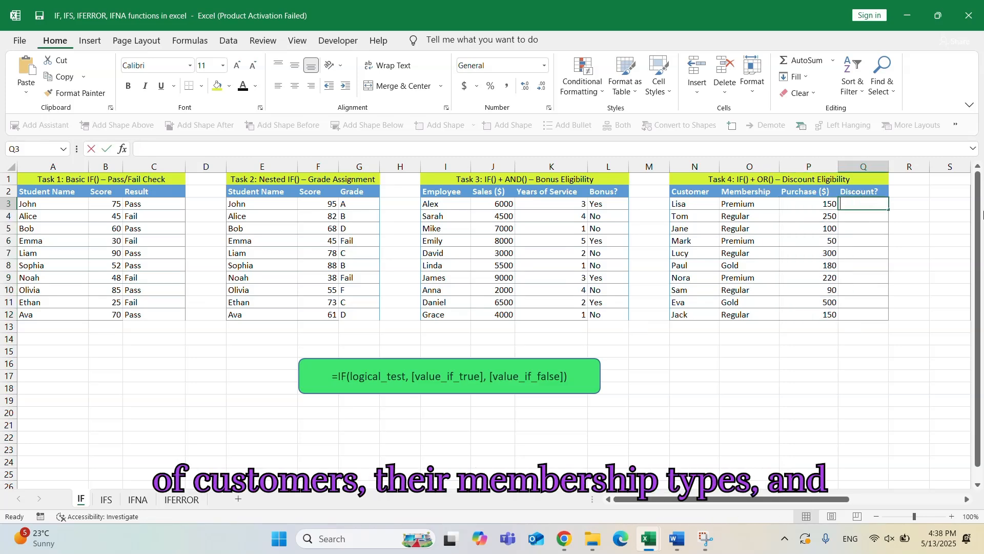
type("=IF(")
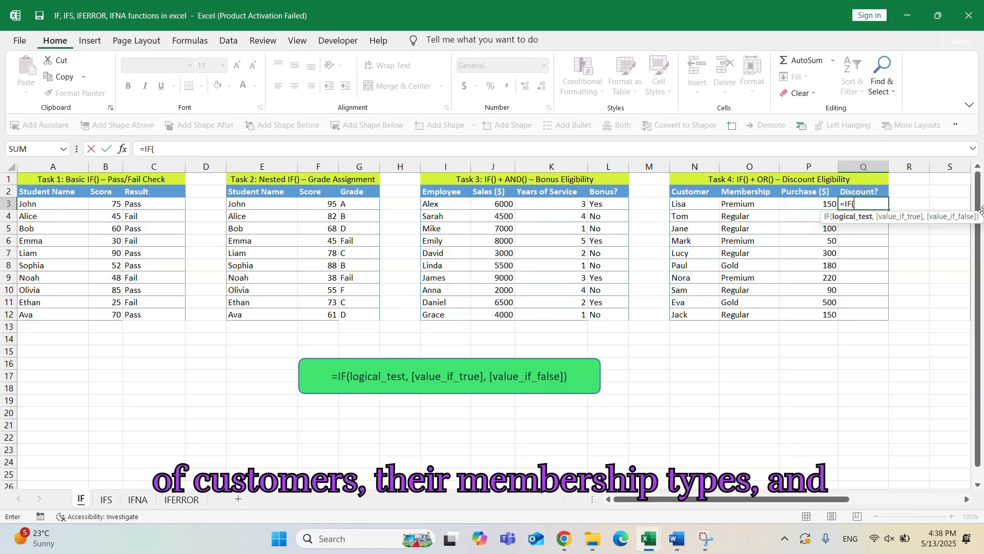
type("OR(")
key("Left")
key("Left")
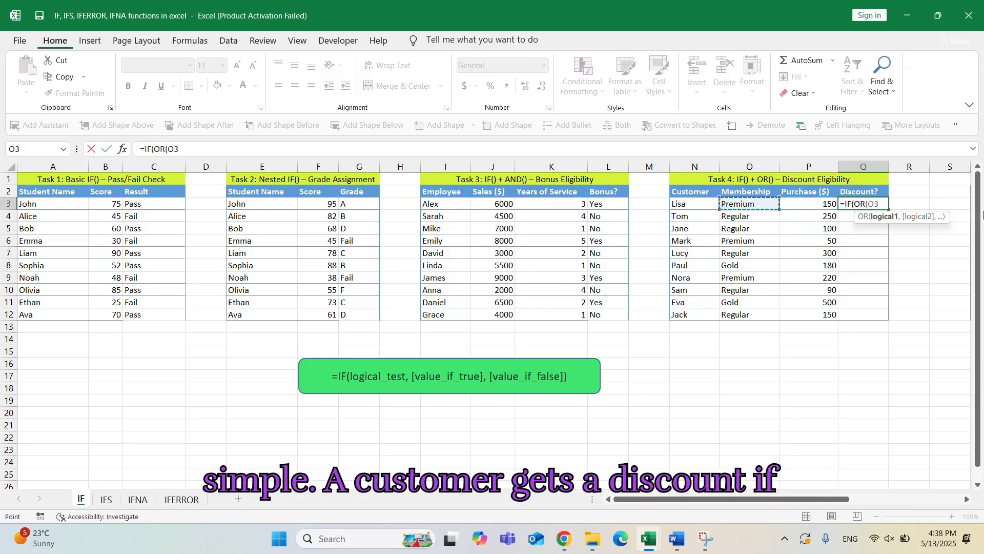
type("=")
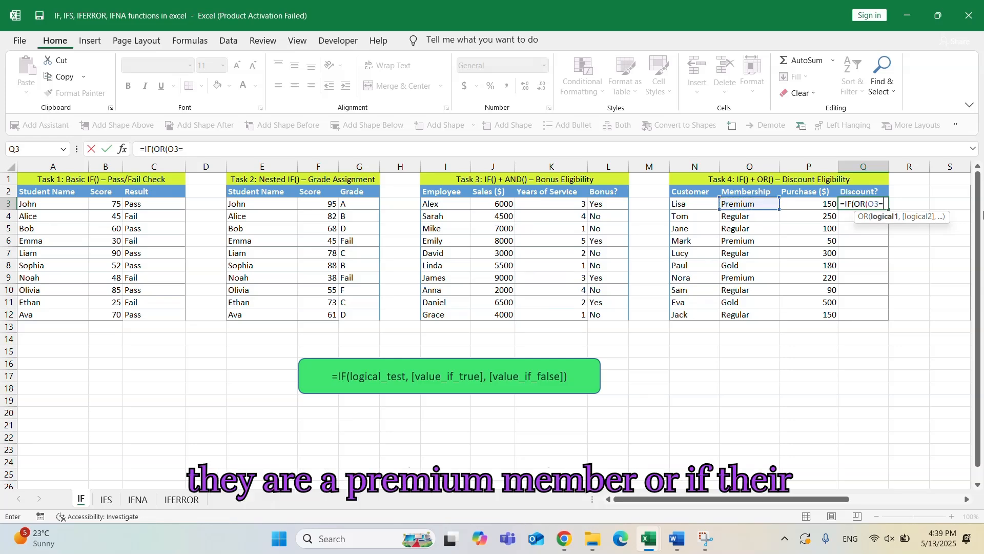
type("\"Pre")
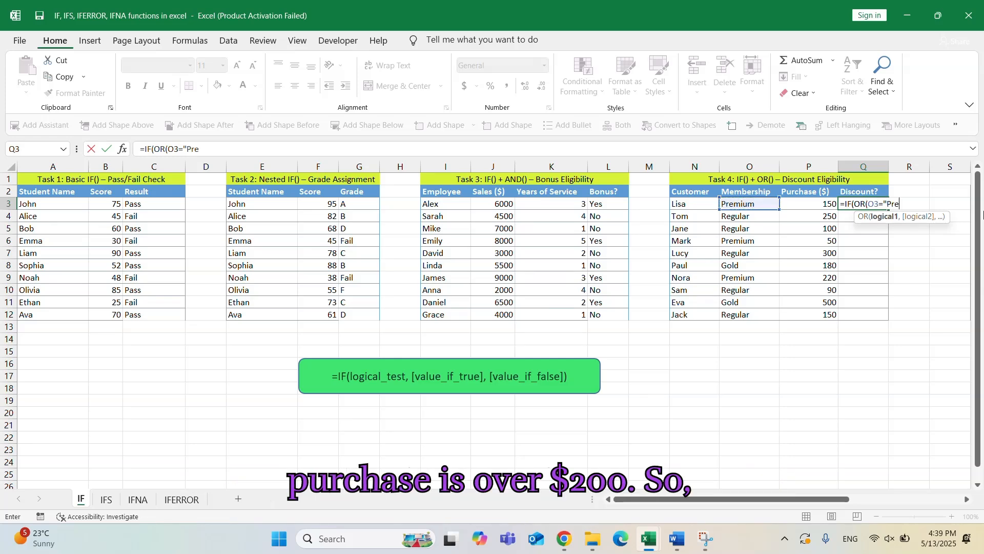
type("mium\"")
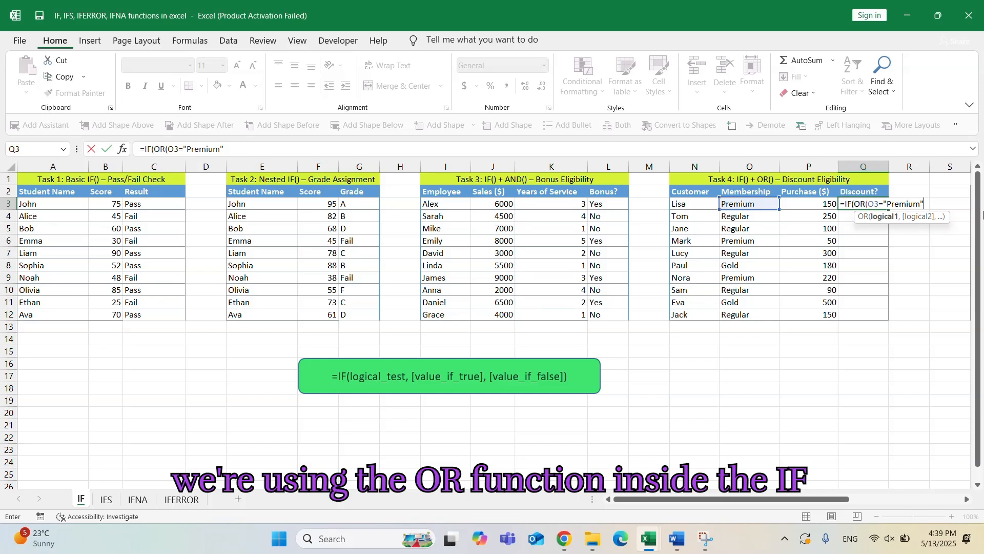
type(",")
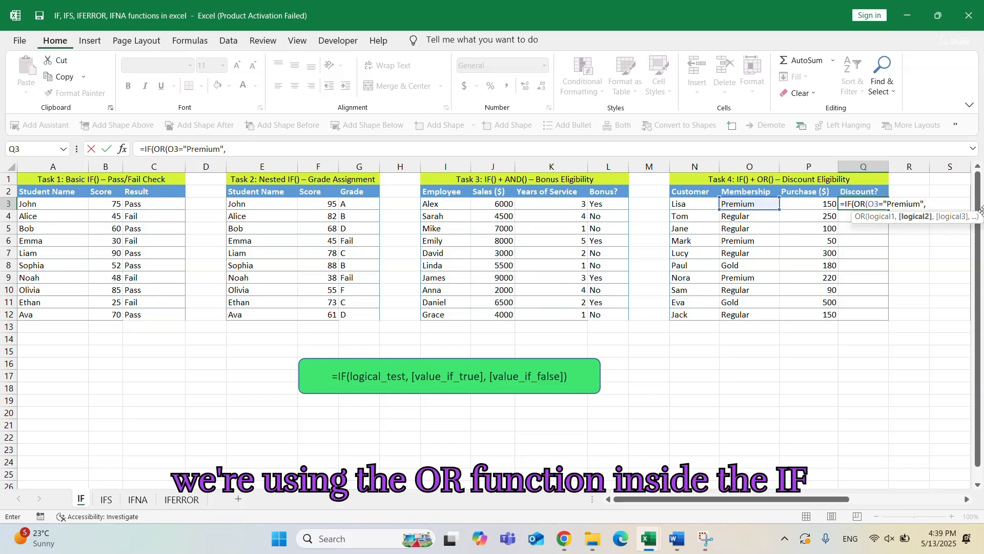
Complete the Q3 discount formula with P3>200, returning "Yes" or otherwise "No", and fill it down through Q12
key("Left")
type(">")
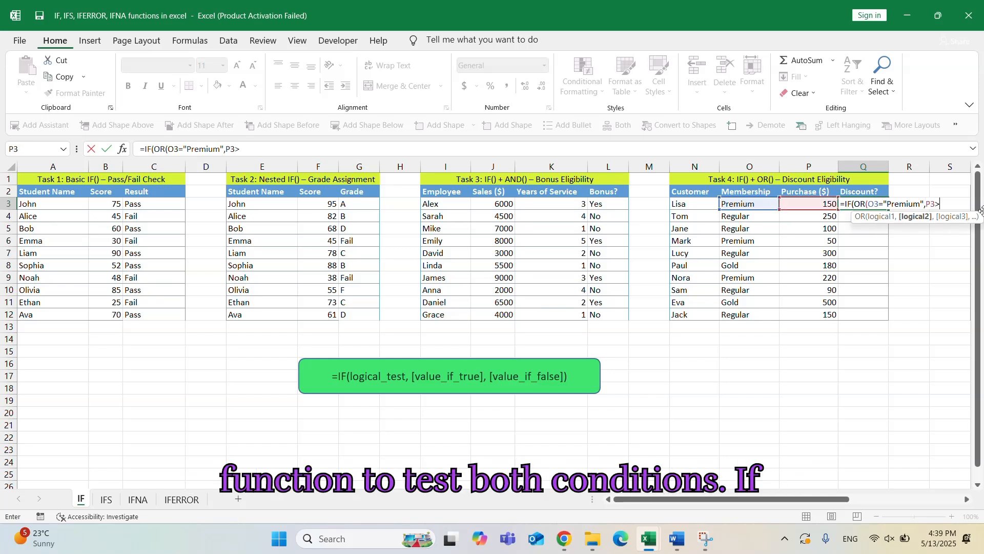
type("200")
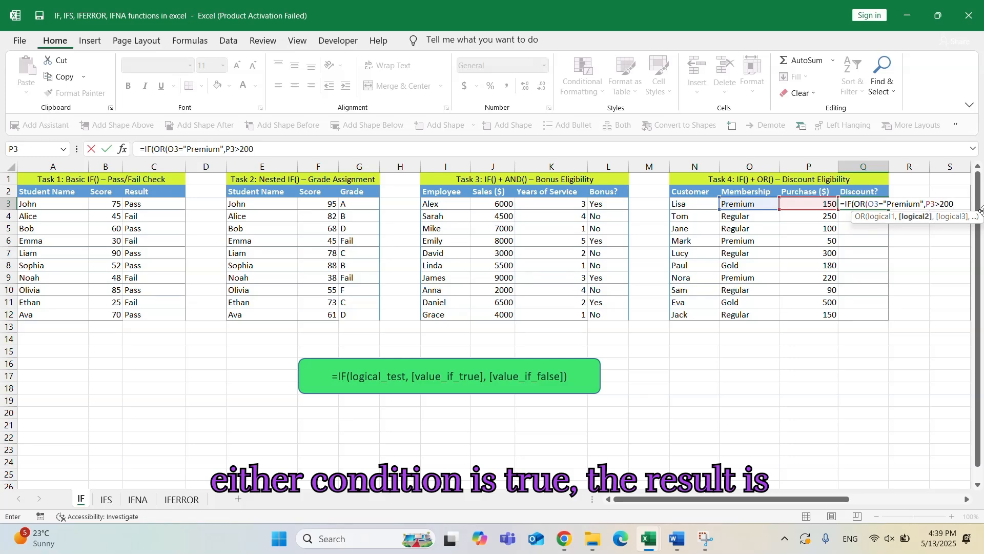
type("),\"Y")
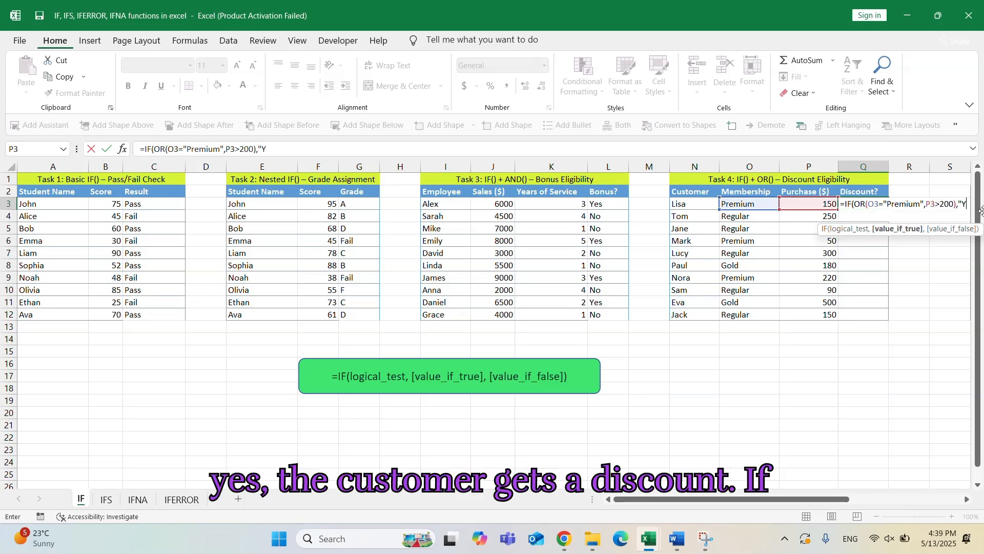
type("es\",")
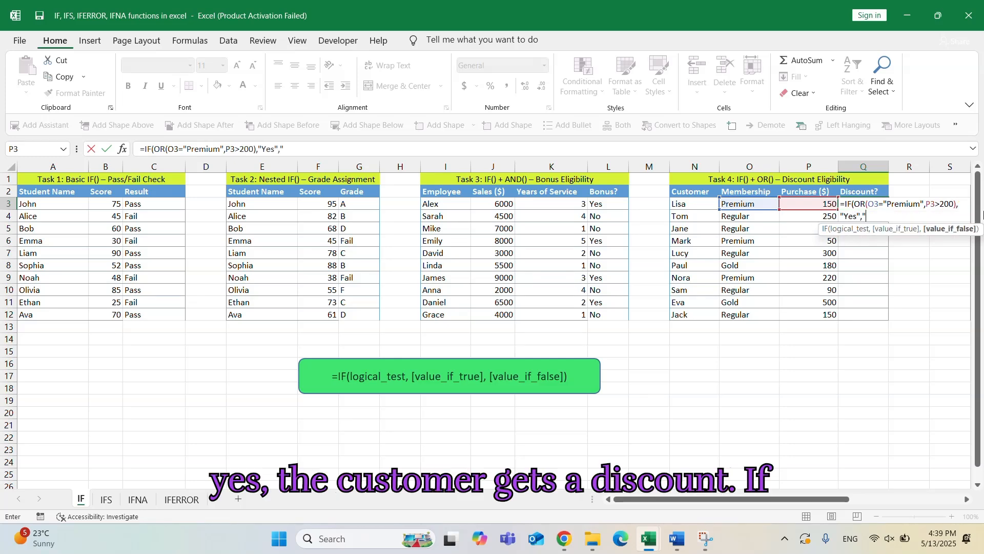
type("\"No\")")
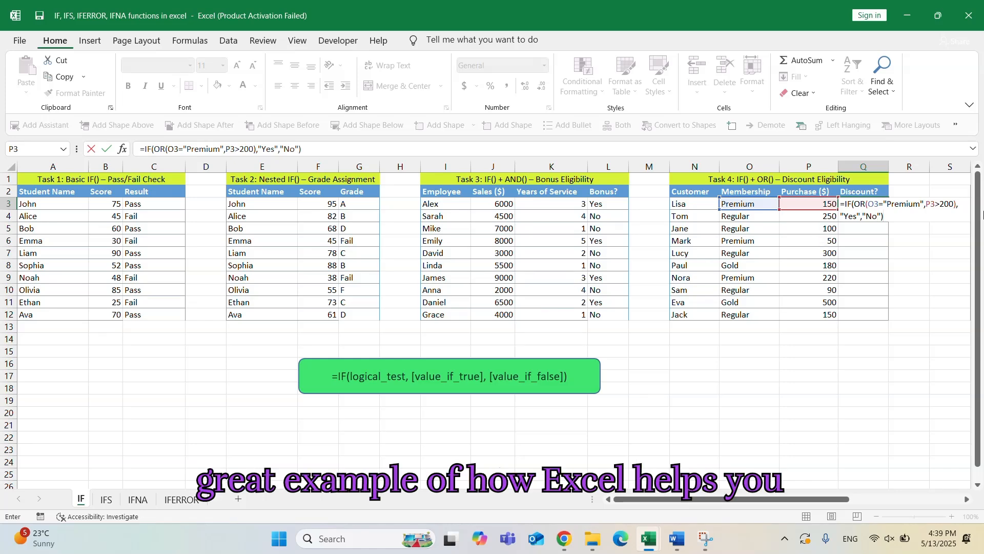
key("Return")
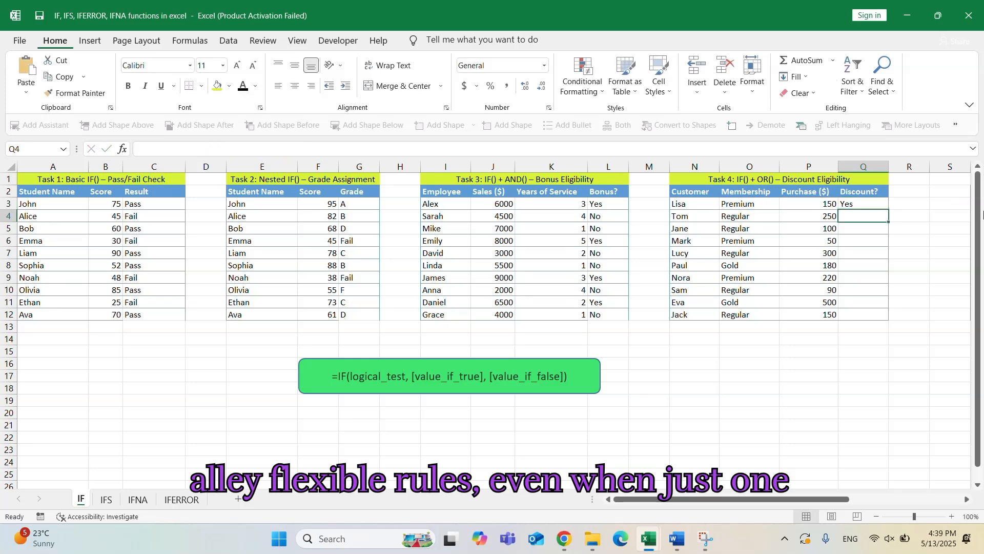
left_click(871, 203)
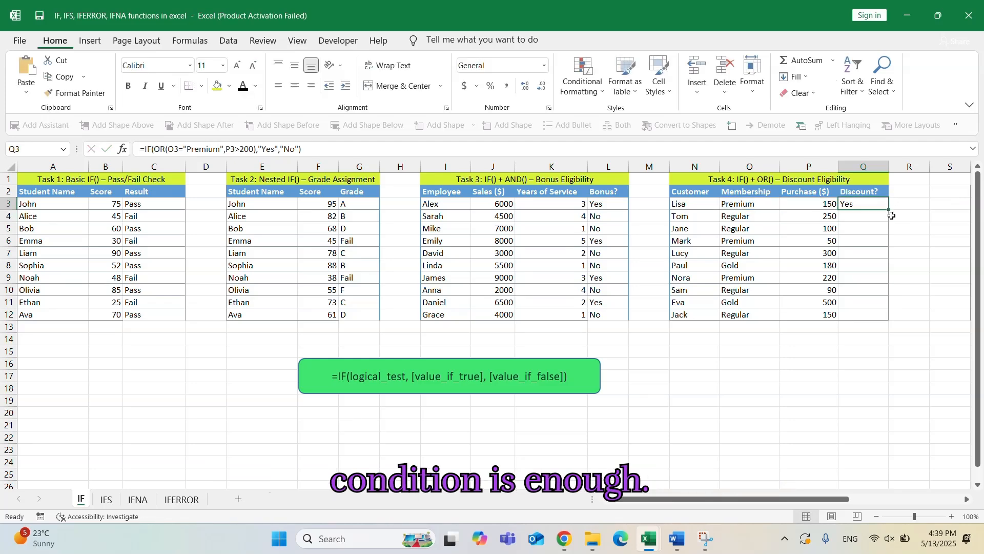
double_click(889, 221)
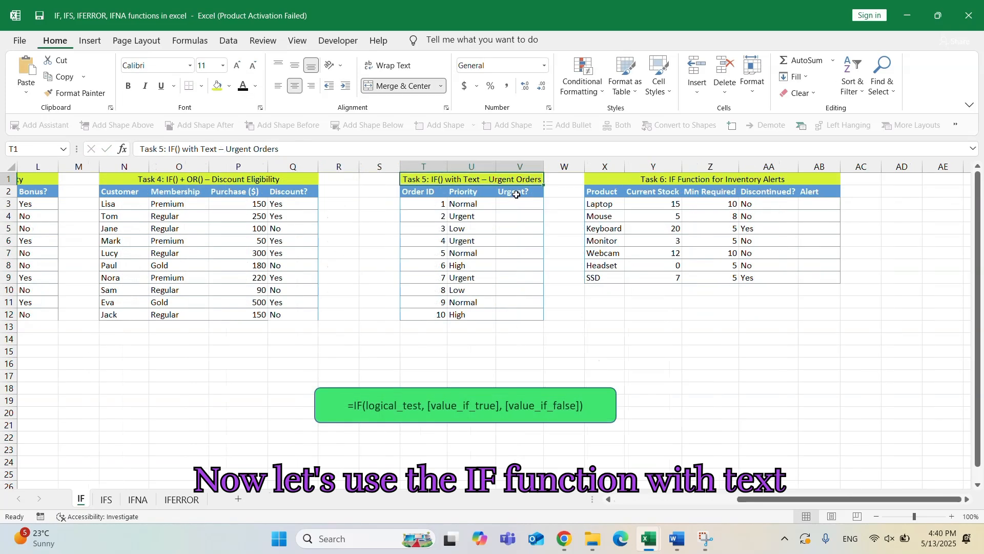
Enter =IF(U3="Urgent","Yes","No") in V3 and fill it down the Task 5 Urgent? column through V12
left_click_drag(458, 205, 465, 314)
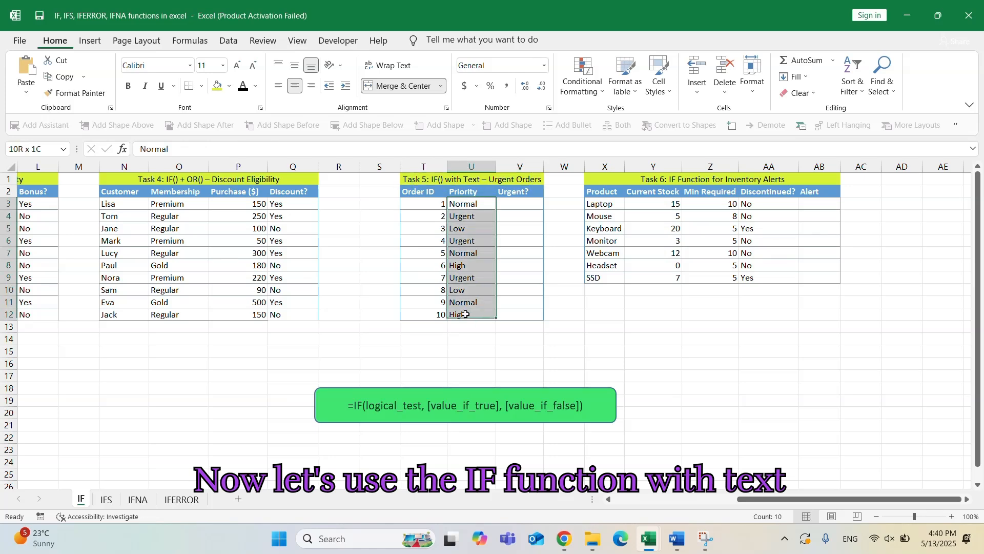
left_click(508, 205)
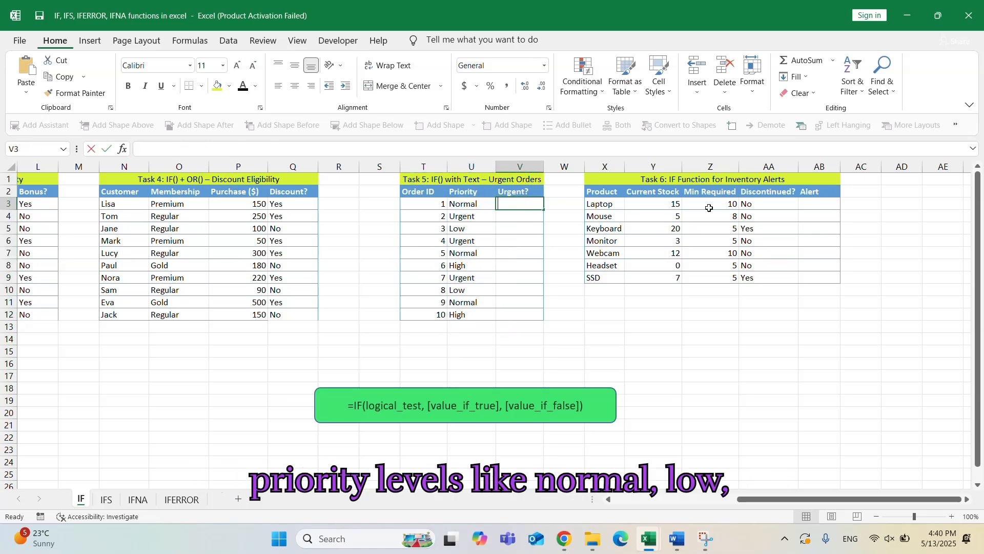
type("=IF(")
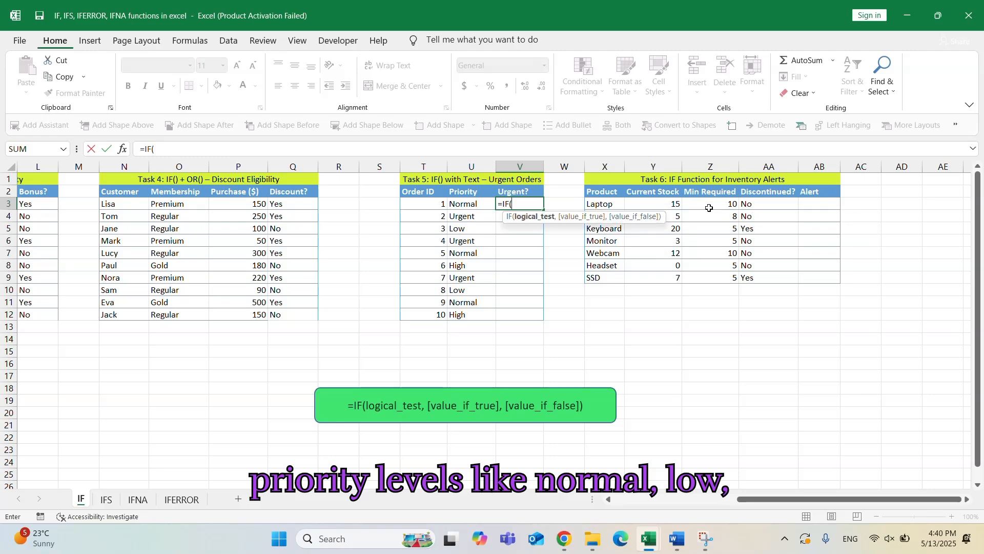
type("U3=\"Urgent\"")
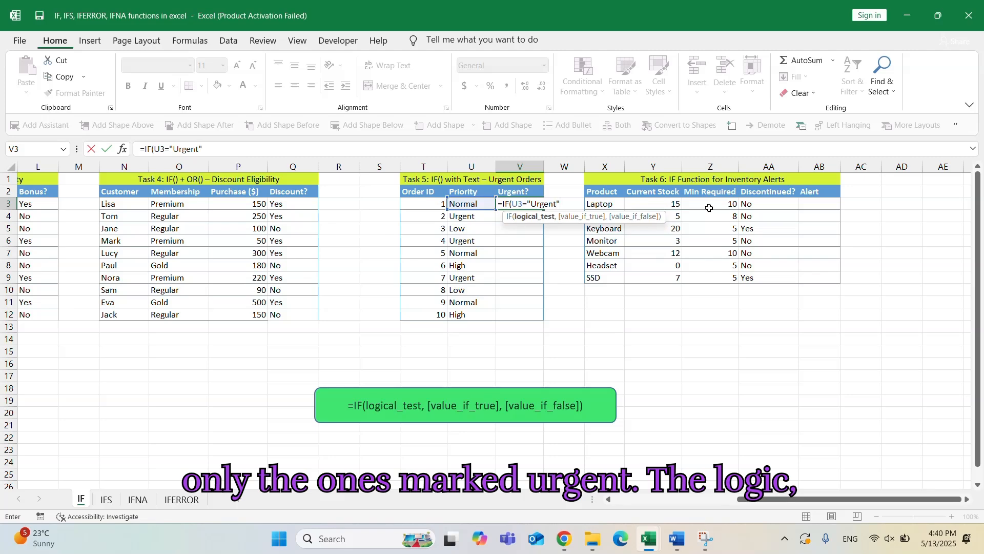
type(",\"Yes\"")
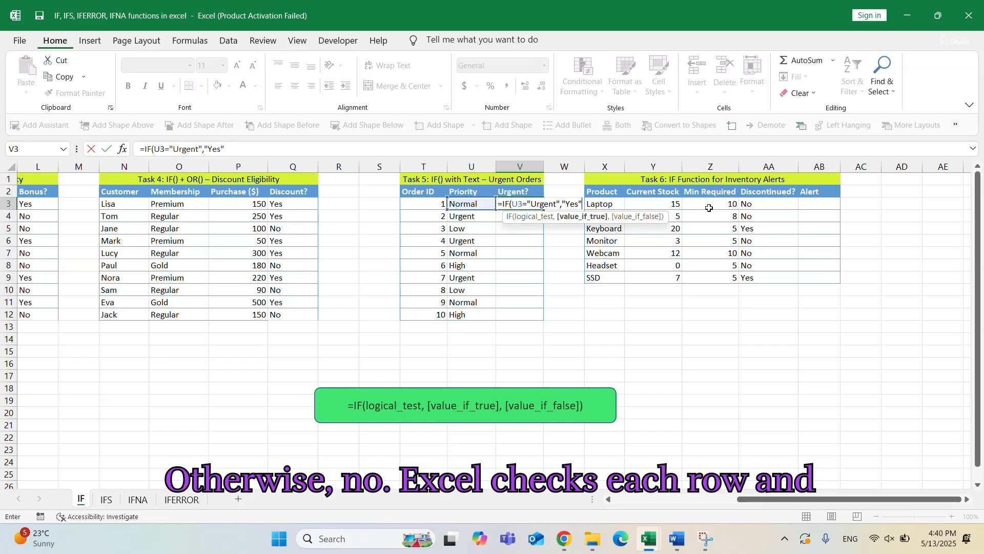
type(",\"No\")")
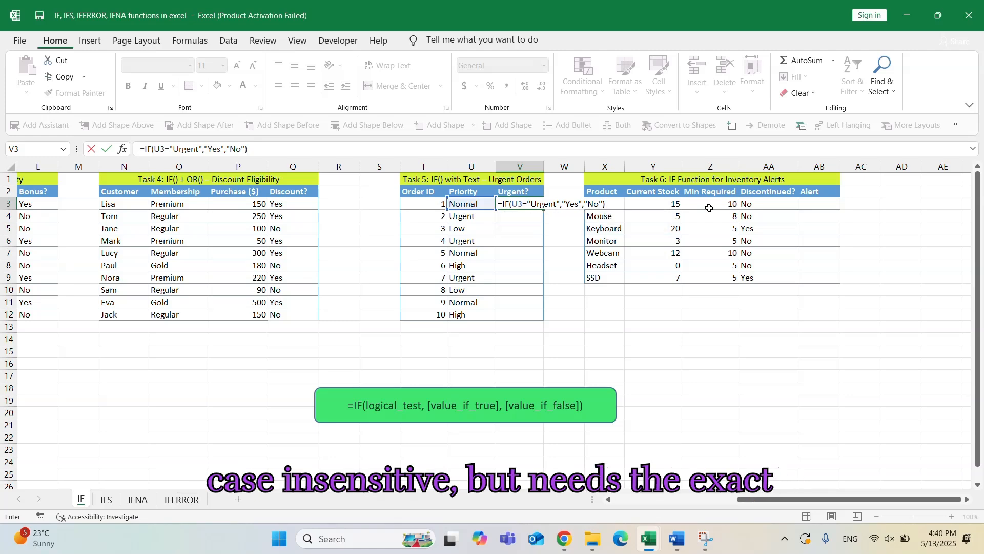
key("Return")
left_click(520, 205)
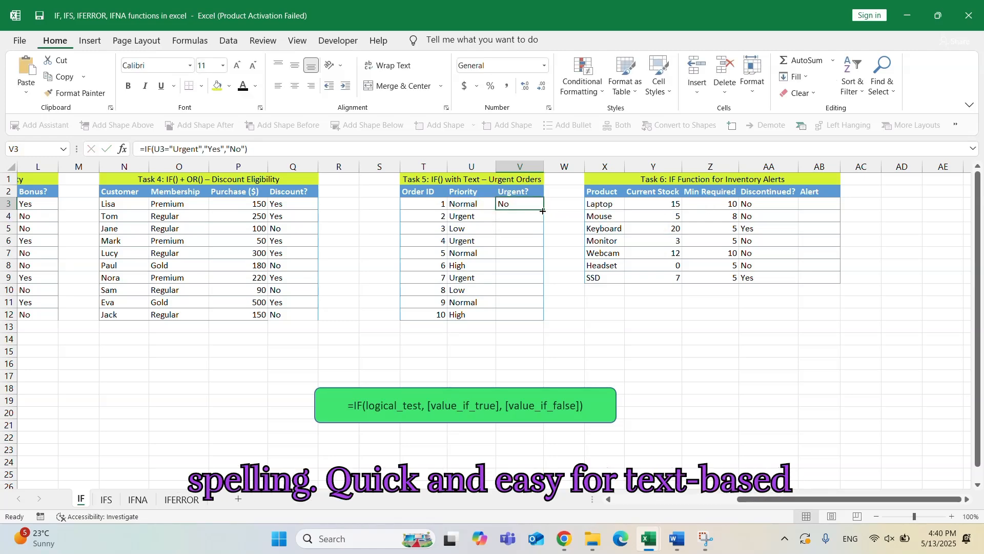
double_click(543, 211)
Start the Task 6 alert formula in AB3 with =IF(AA3="Yes","", followed by a nested IF as the false value
left_click_drag(480, 220, 510, 242)
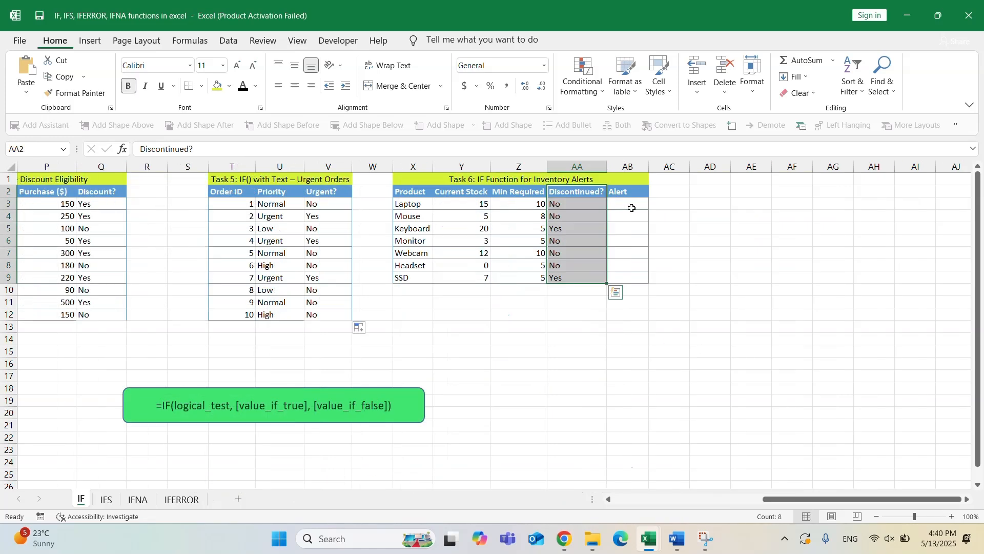
left_click(631, 207)
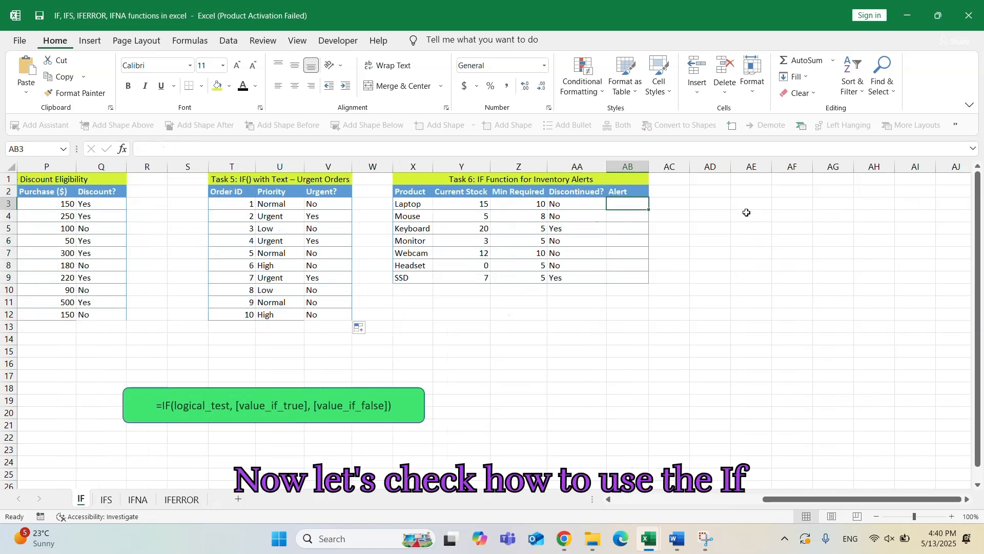
type("=IF(")
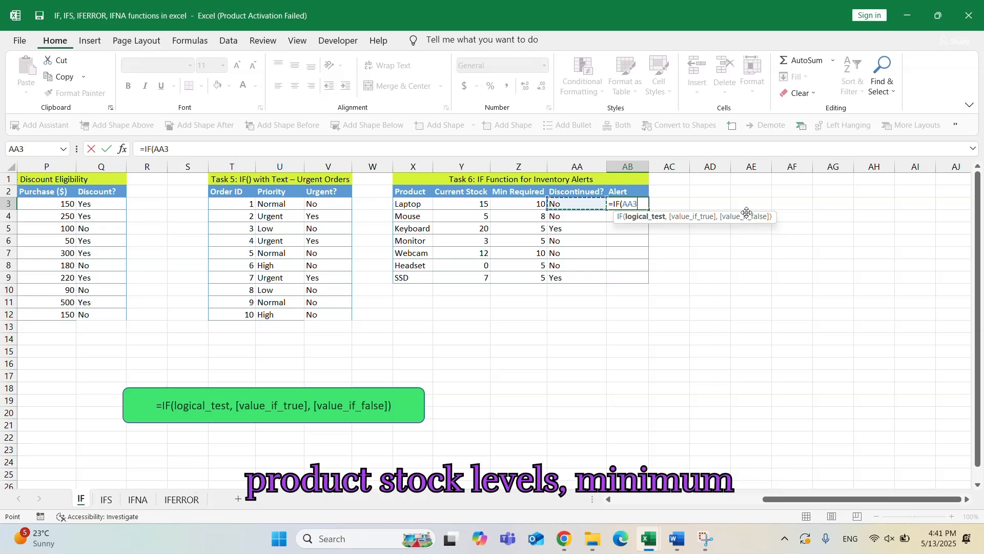
type("=\"Ye")
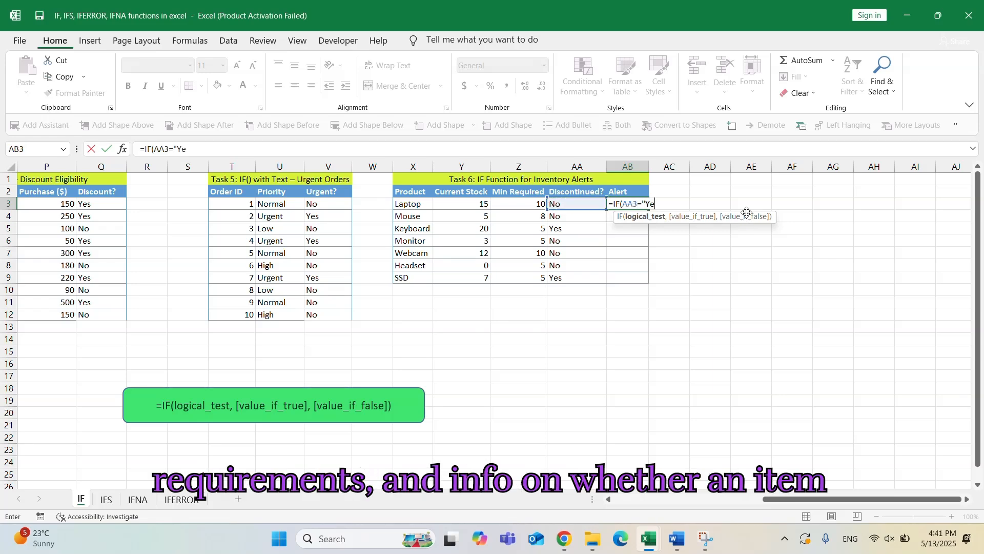
type("s\",")
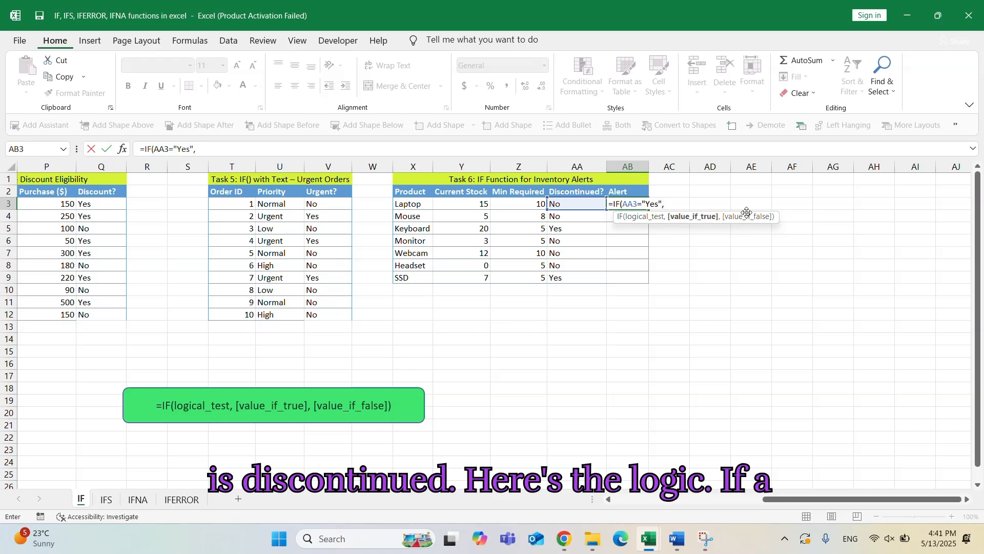
type("\"\",IF")
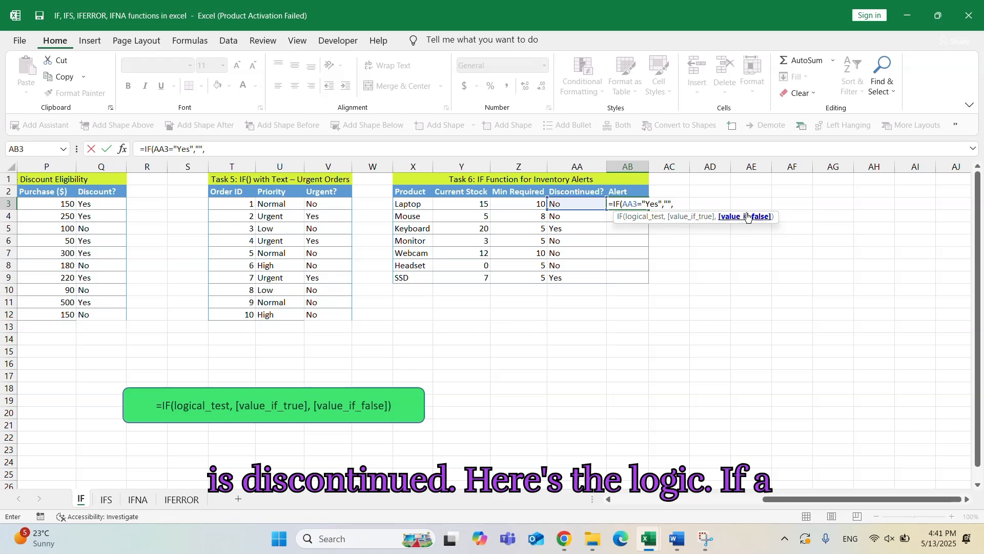
type("(")
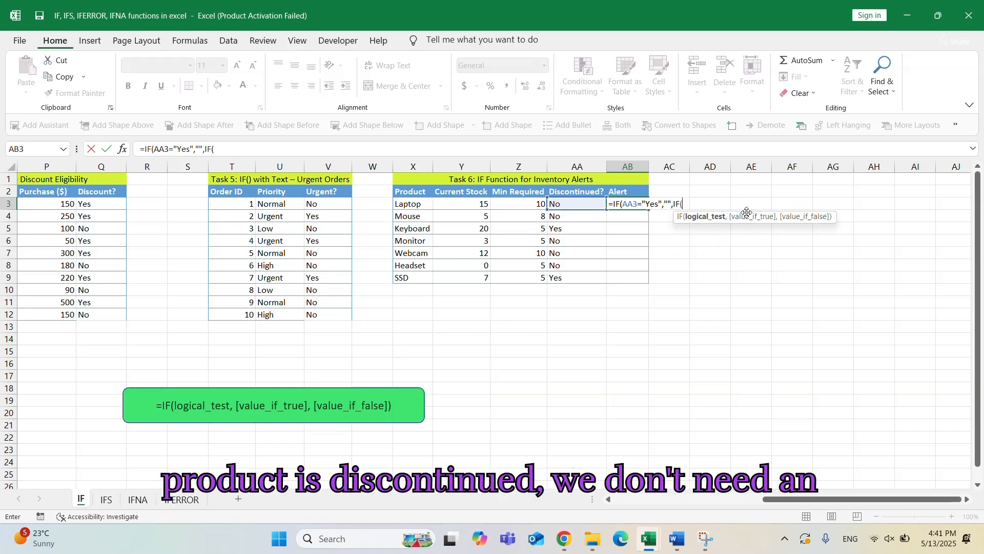
Complete the AB3 alert formula with Y3<Z3 returning "Reorder" or otherwise "Ok", and fill it down through AB9
key("Left")
key("Left")
key("Left")
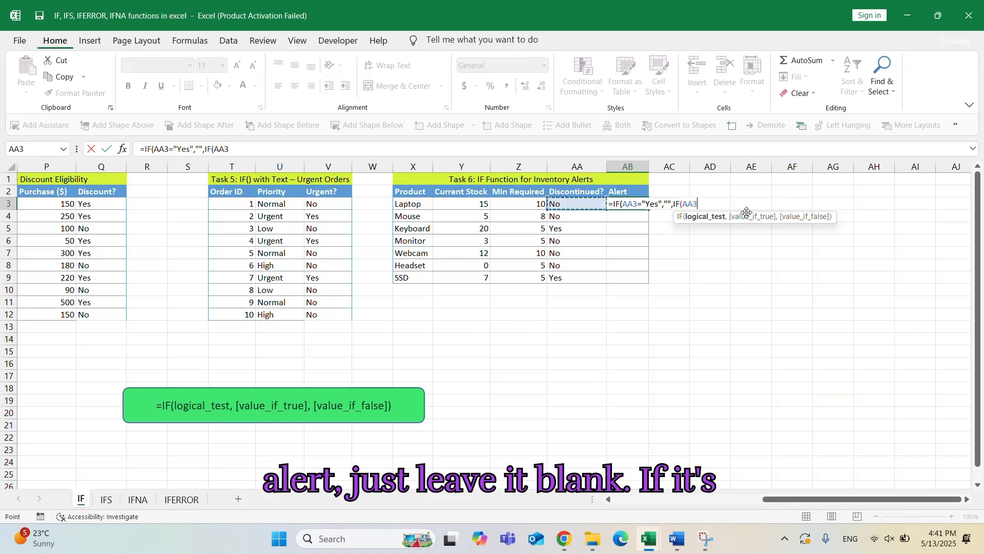
type("<")
key("Left")
key("Left")
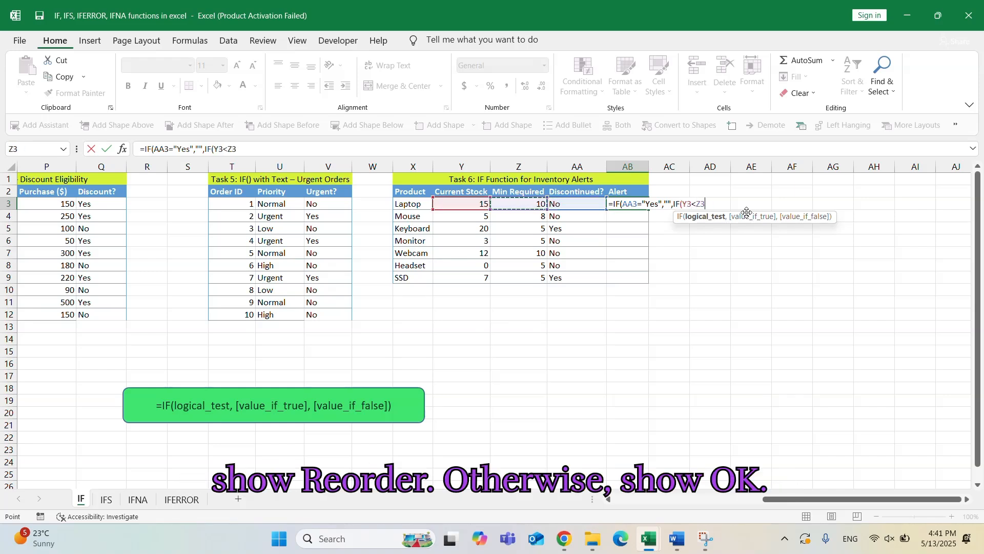
type(",\"Reorder")
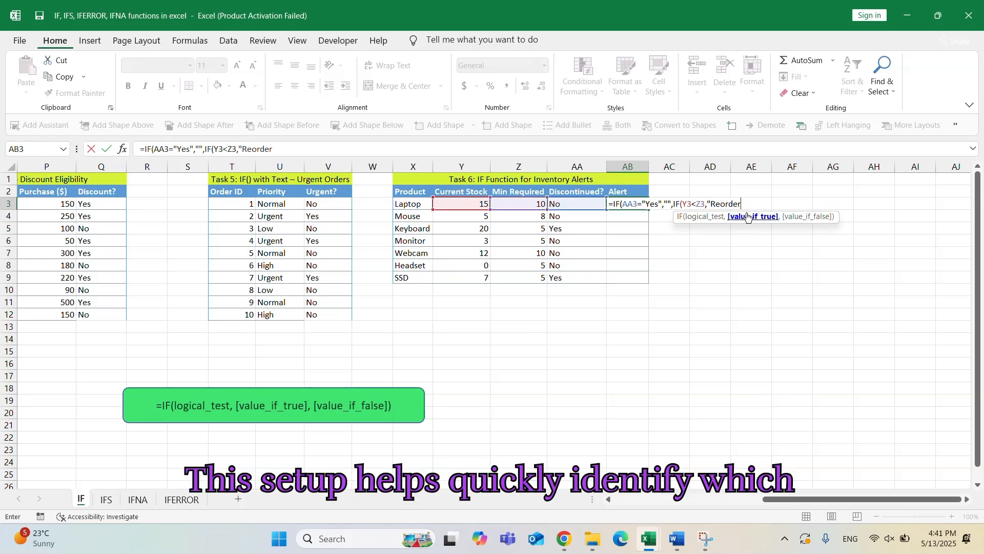
type("\",\"Ok\"))")
key("Return")
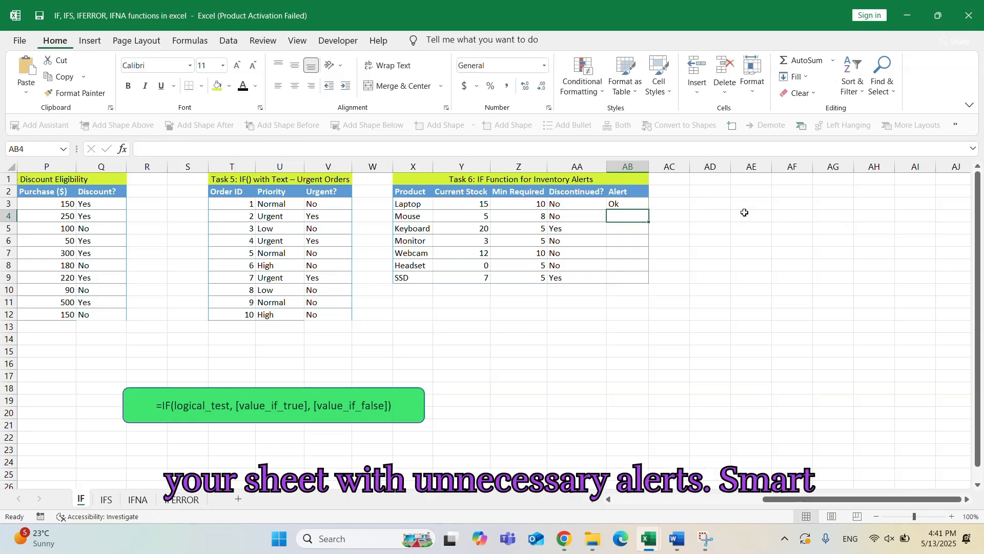
left_click(634, 204)
double_click(648, 210)
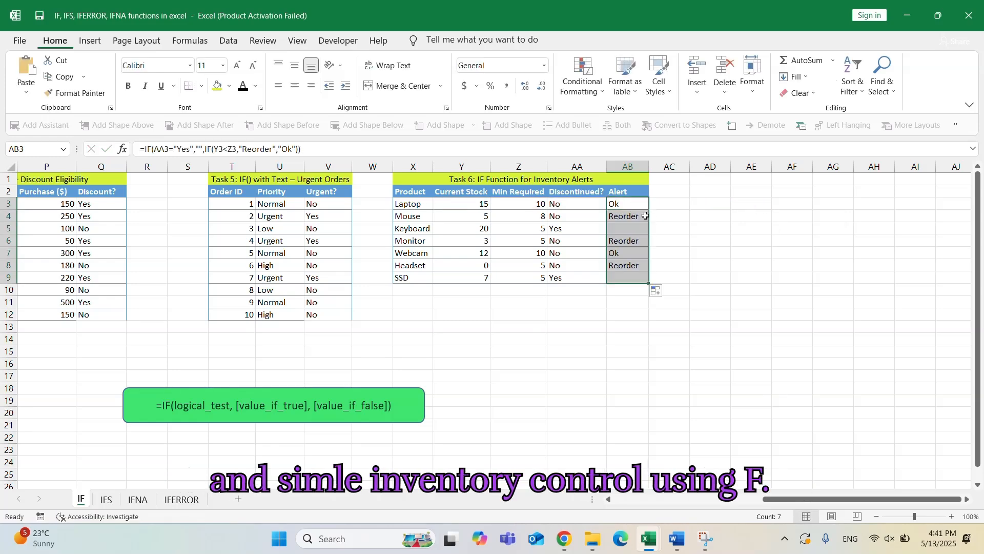
left_click(477, 218)
left_click(520, 218)
left_click_drag(482, 229, 541, 235)
left_click(589, 231)
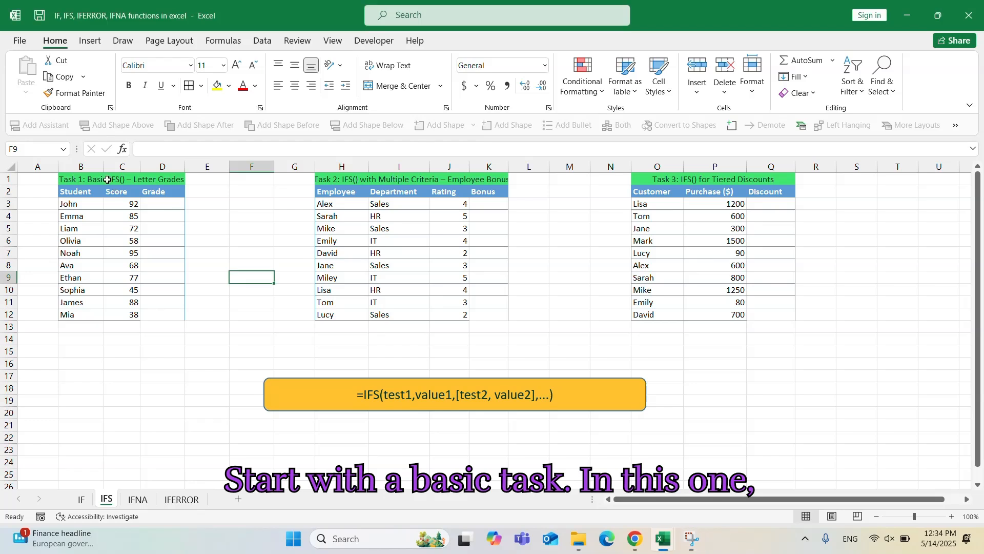
On the IFS sheet, start the Task 1 grade formula in D3 with an IFS whose first pair is C3>=90,"A"
left_click(107, 179)
left_click_drag(132, 203, 135, 303)
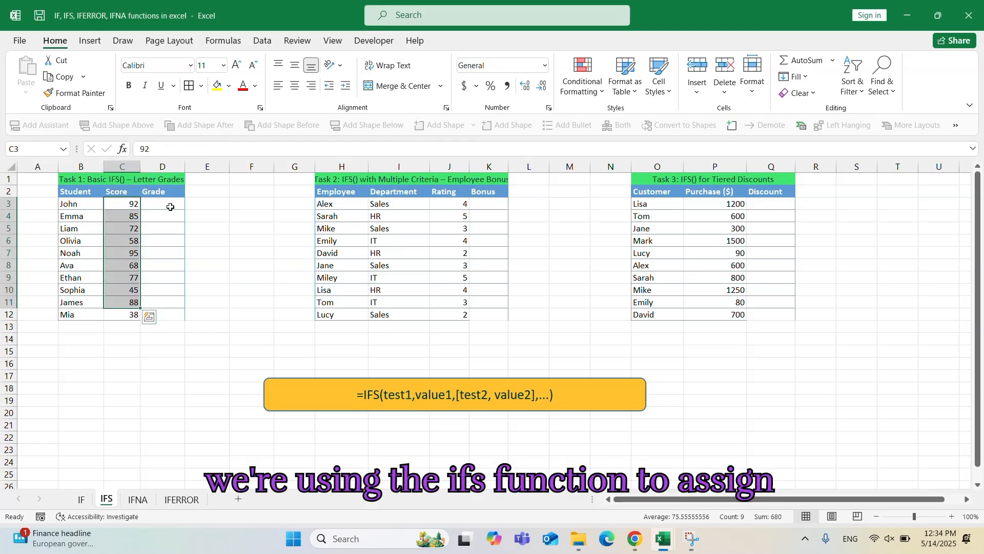
double_click(168, 206)
type("=IFS(")
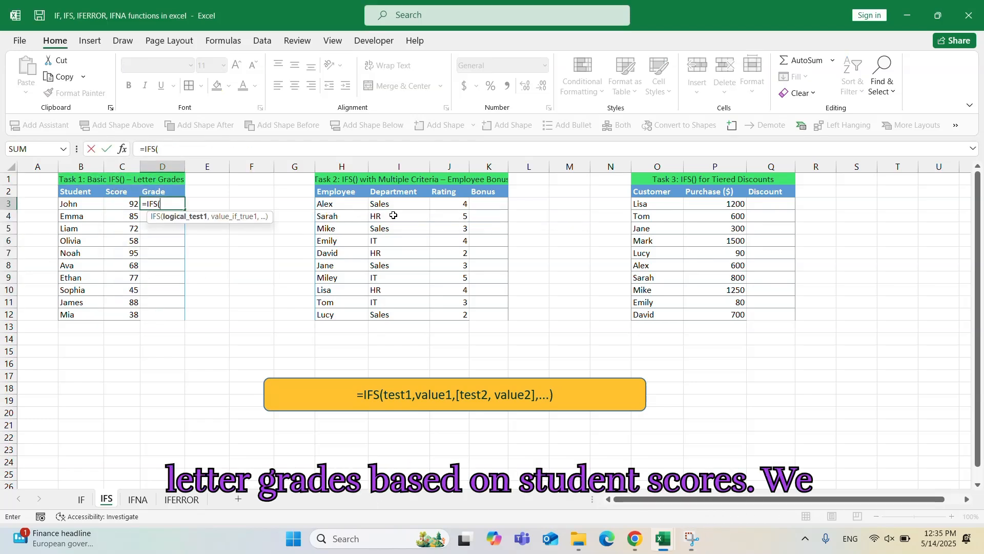
key("Left")
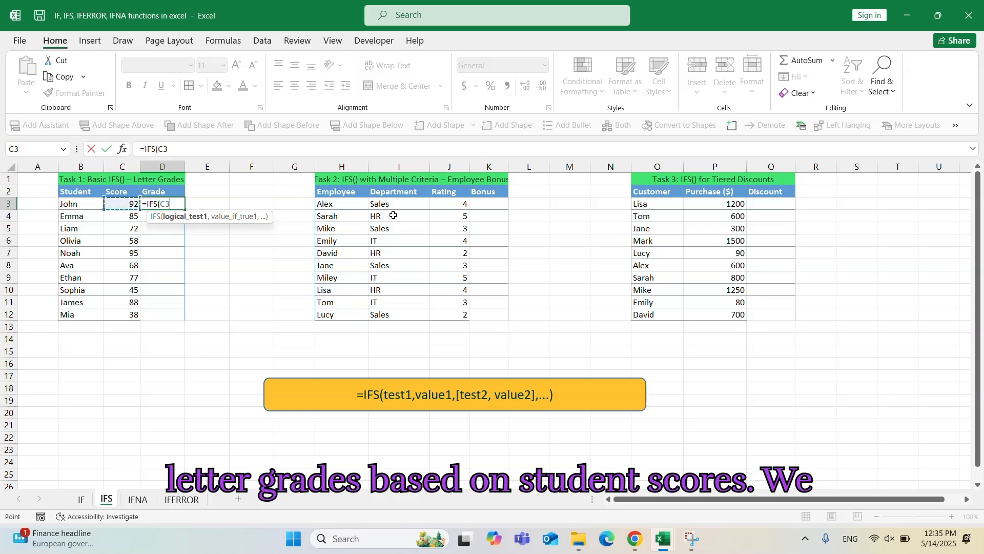
type(">=90,\"")
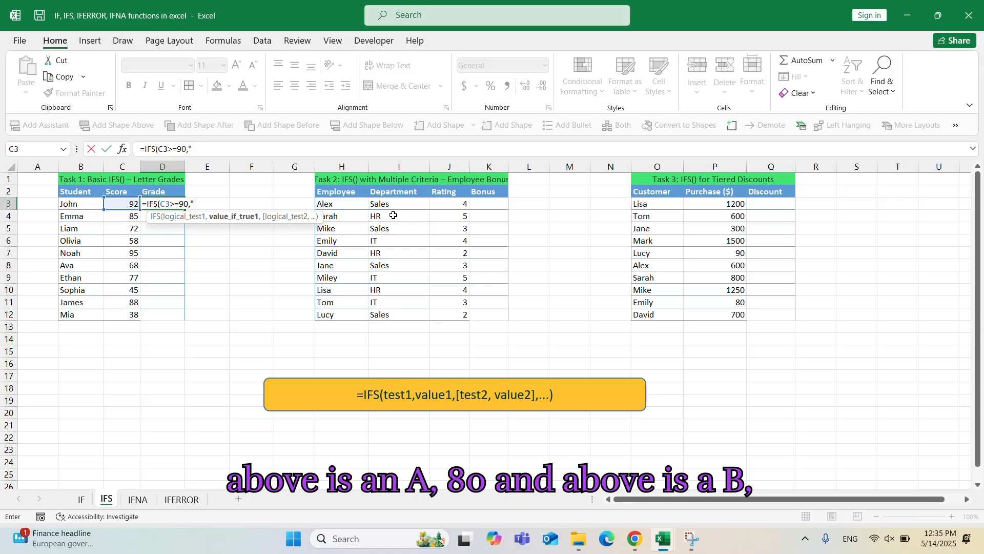
type("A\",")
Extend the D3 IFS formula with the pairs C3>=80,"B" and C3>=70,"C"
key("Left")
type(">=80")
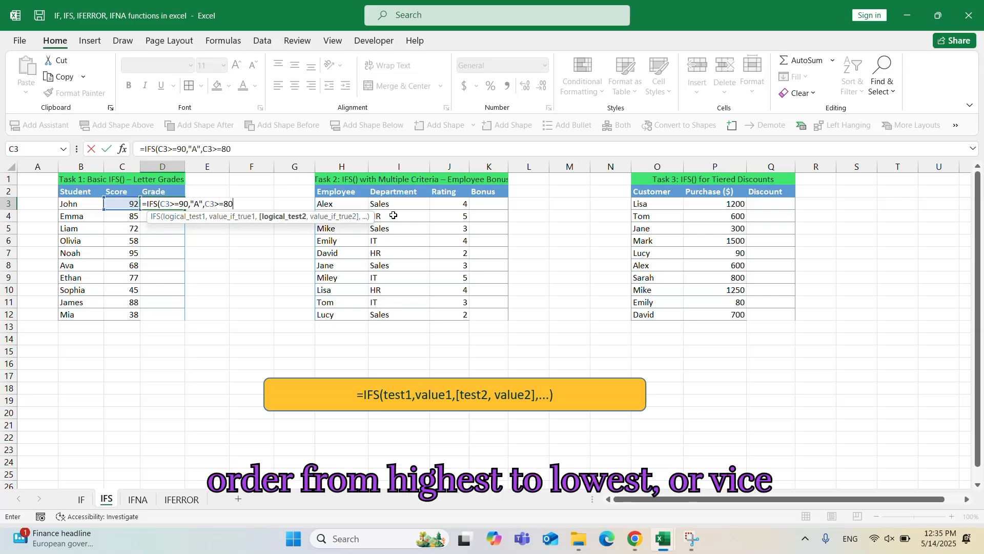
type(",\"B\"")
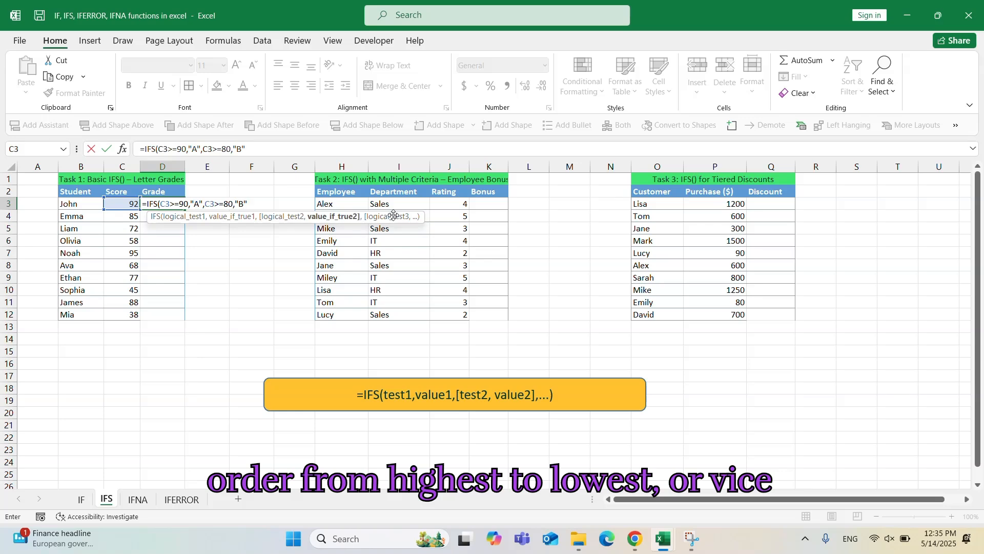
type(",")
key("Left")
type(">=70")
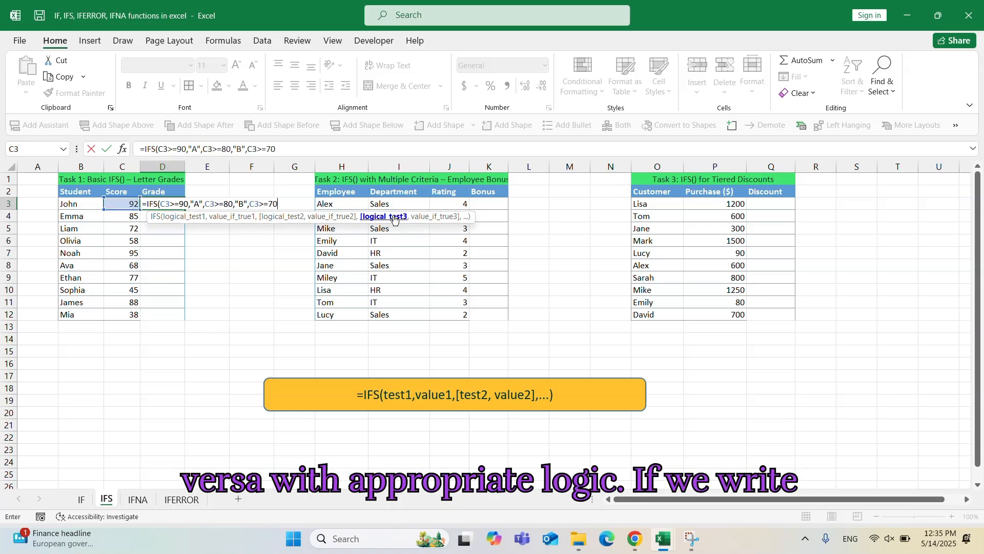
type(",\"C\",")
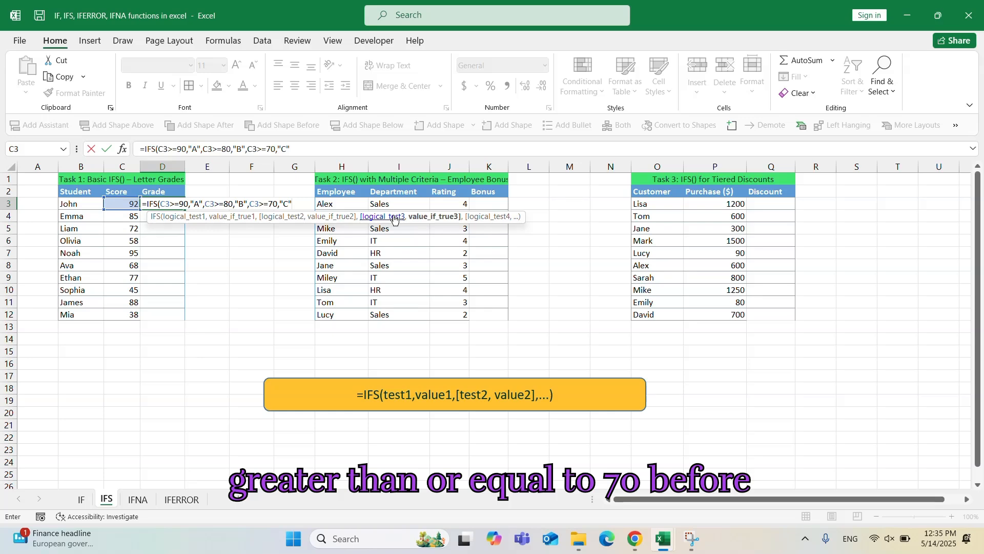
Add the pairs C3>=60,"D" and C3>=50,"E" to the D3 IFS formula
type("C3>=")
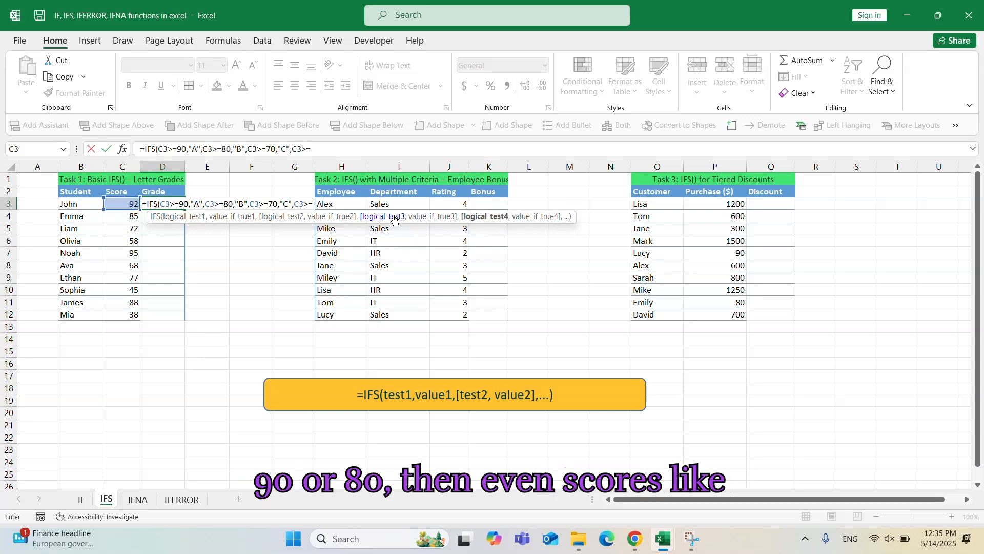
type("60,\"")
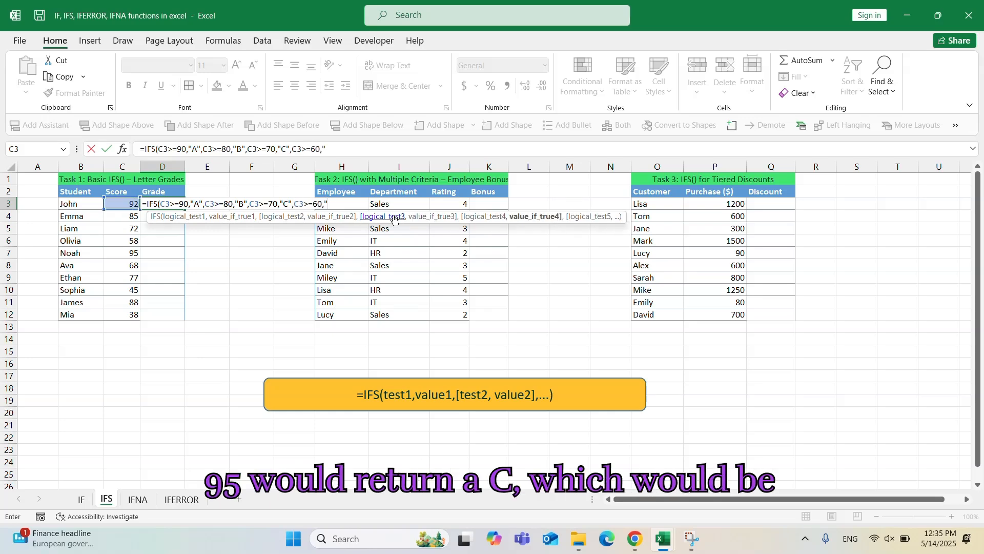
type("D\",")
key("Left")
type(">=50,\"")
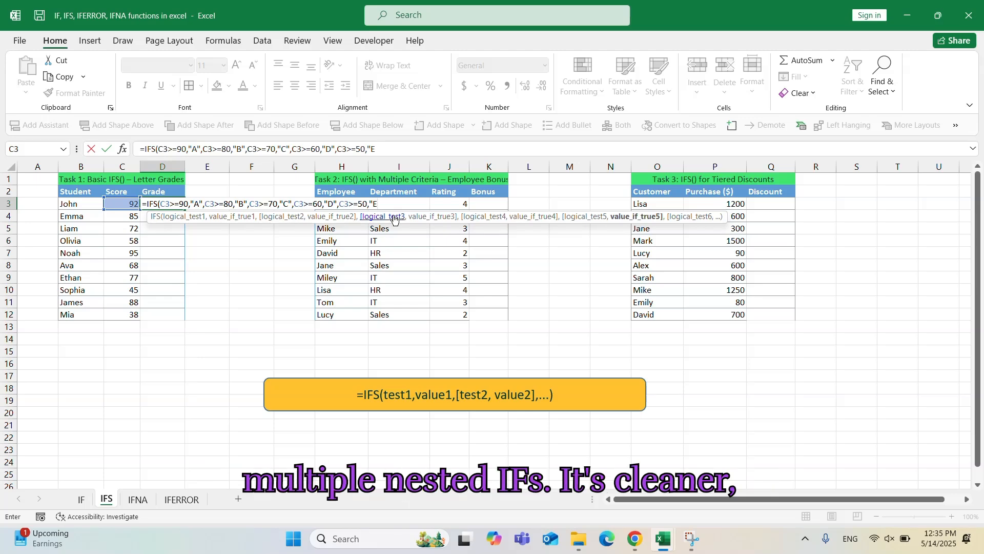
type("E\",C3<")
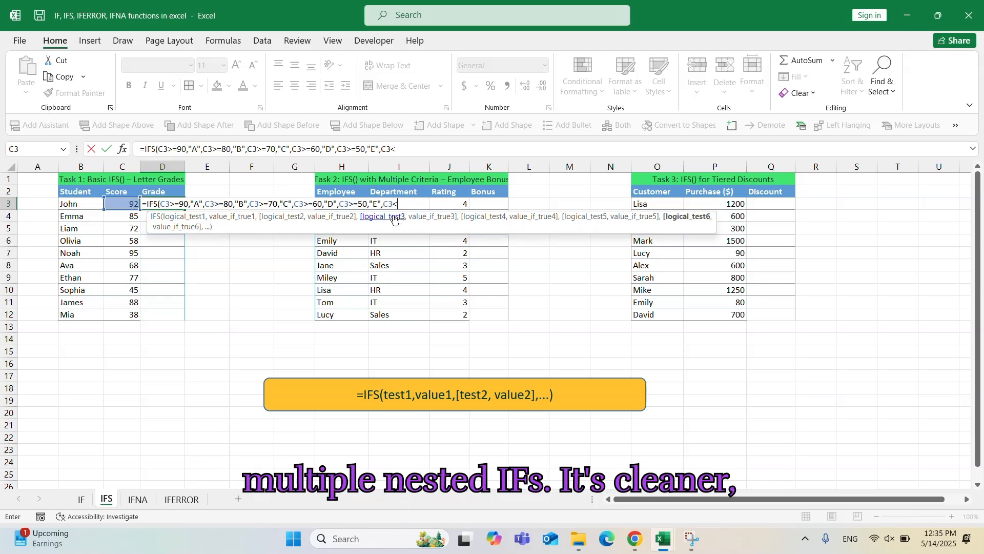
Finish the D3 grade formula with C3<50,"Fail" and fill it down the Grade column through D12
type("50,")
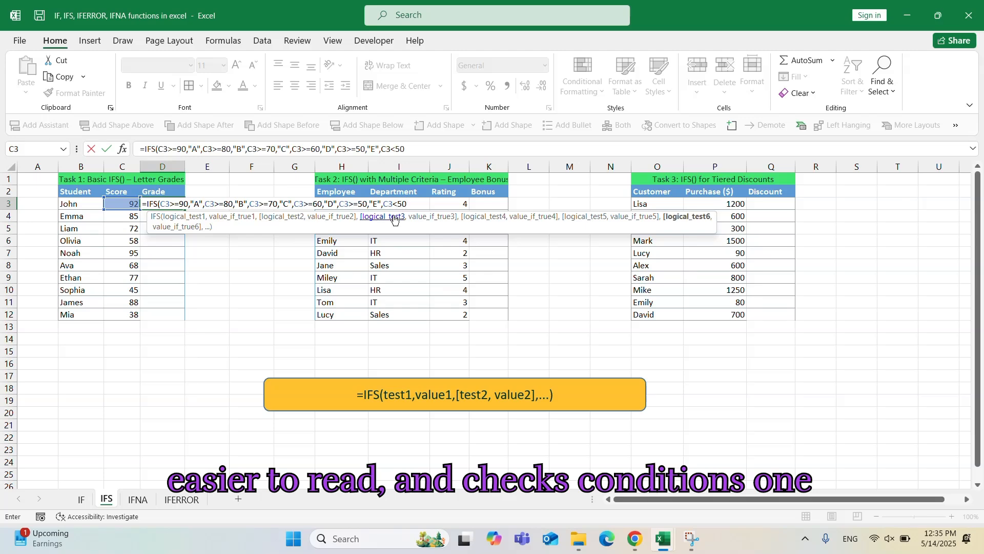
type("\"")
type("F")
type("a")
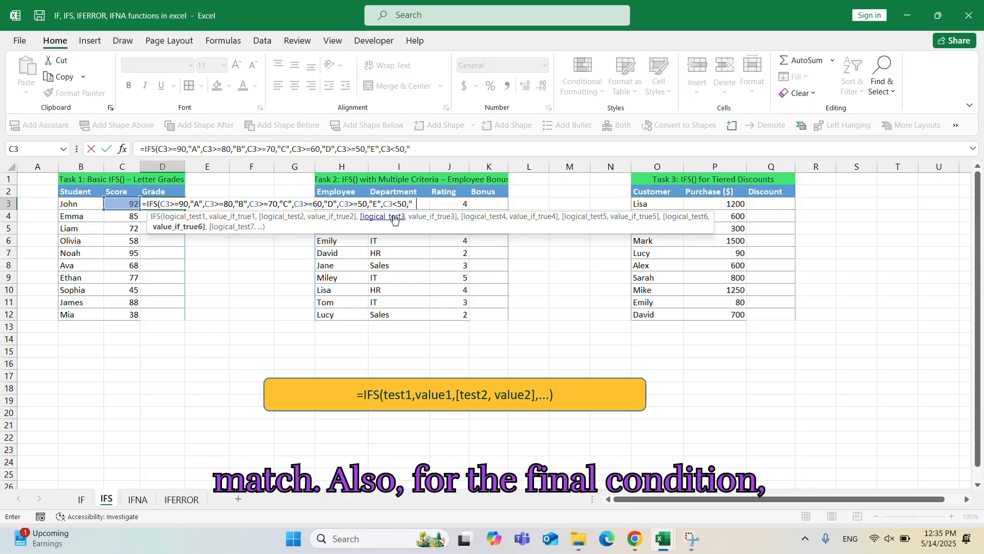
type("il\")")
key("Return")
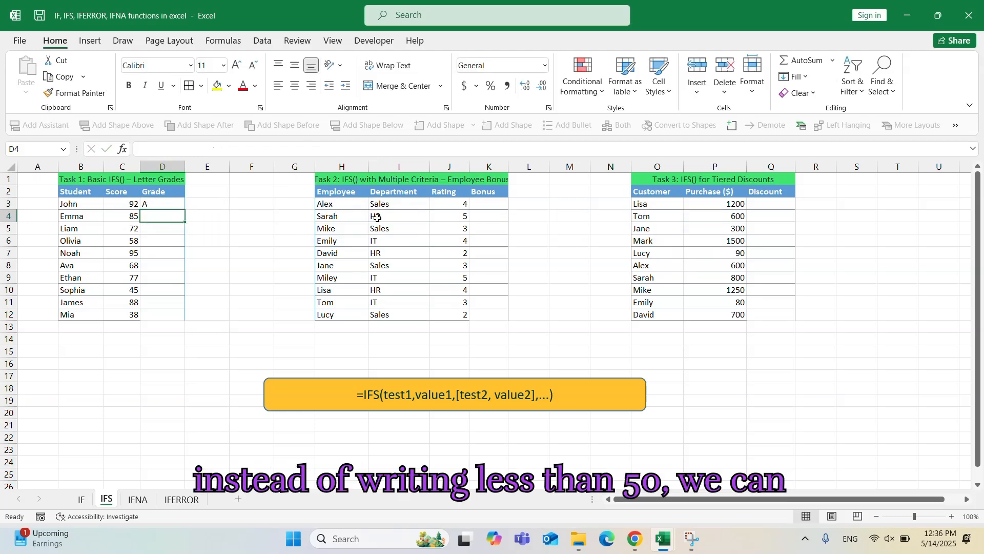
left_click(175, 205)
double_click(184, 209)
Replace the final condition before "Fail" in the D3 grade formula with TRUE and refill the Grade column through D12
left_click(169, 201)
double_click(169, 202)
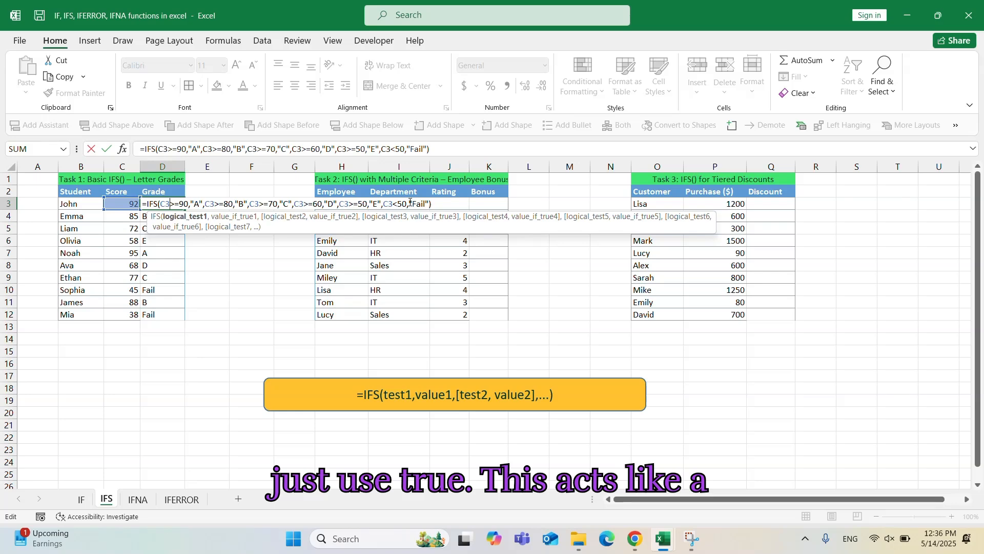
left_click(408, 149)
key("BackSpace")
key("BackSpace")
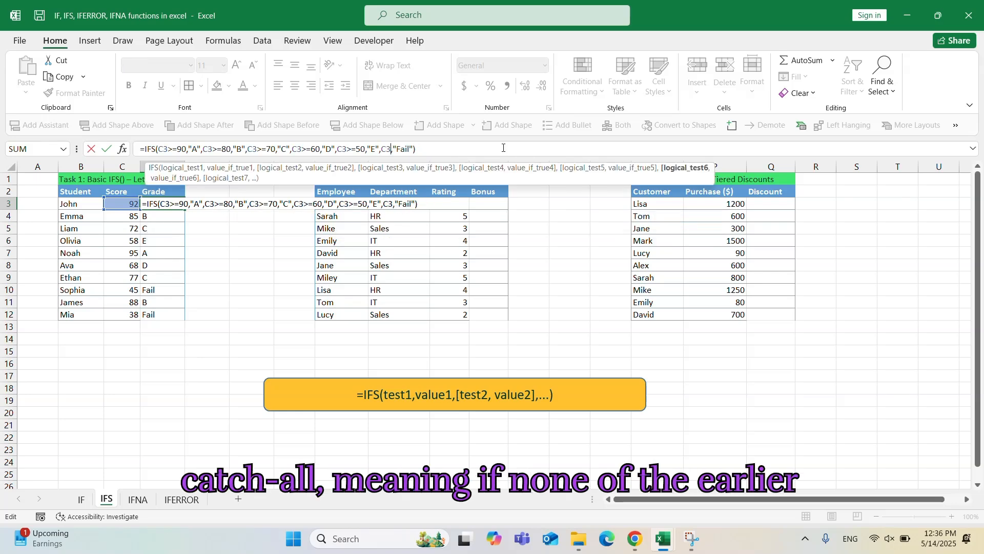
key("BackSpace")
key("BackSpace")
key("BackSpace")
type("C3<50")
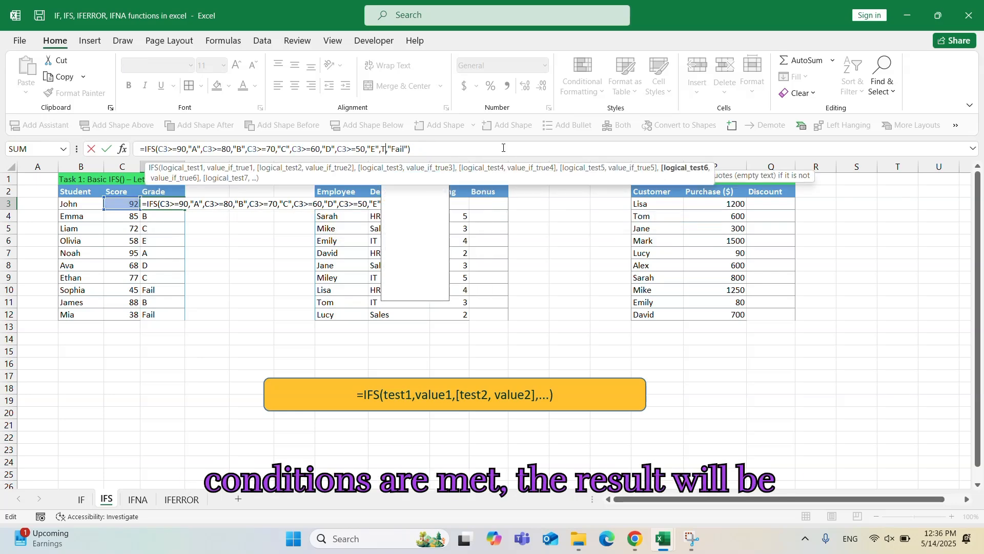
key("Return")
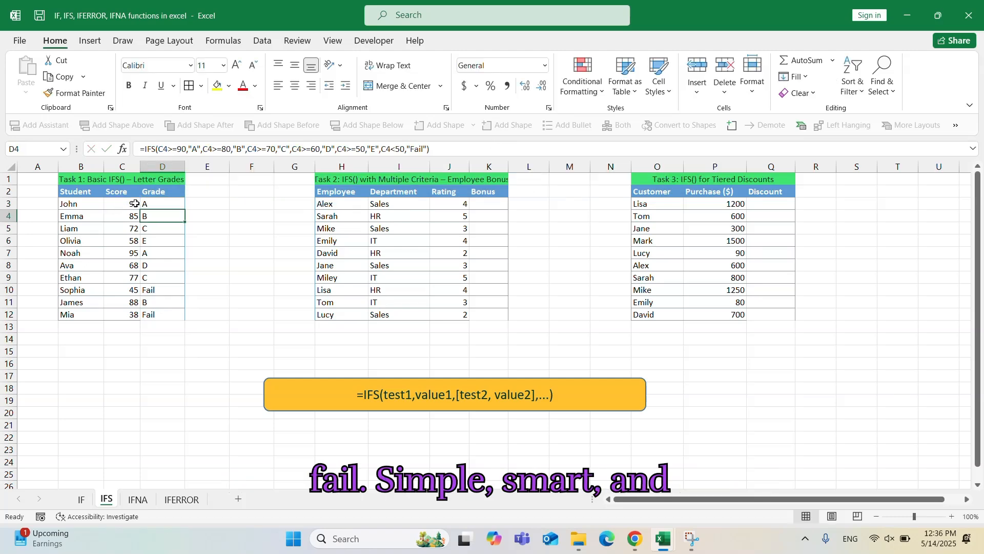
left_click(157, 203)
double_click(185, 209)
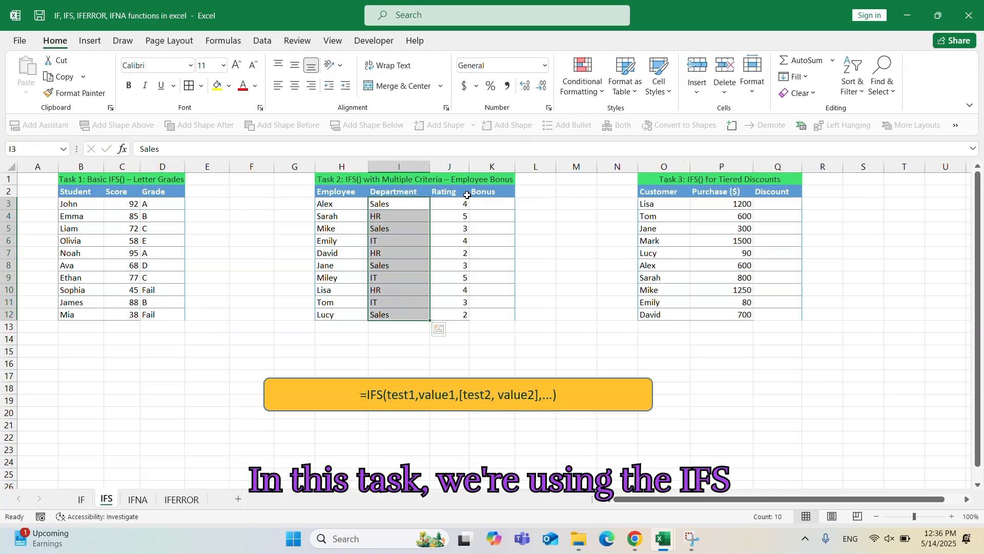
Start an IFS formula in Bonus cell K3 with the pair AND(I3="Sales",J3>=4),"$500"
left_click_drag(465, 204, 462, 308)
left_click(485, 203)
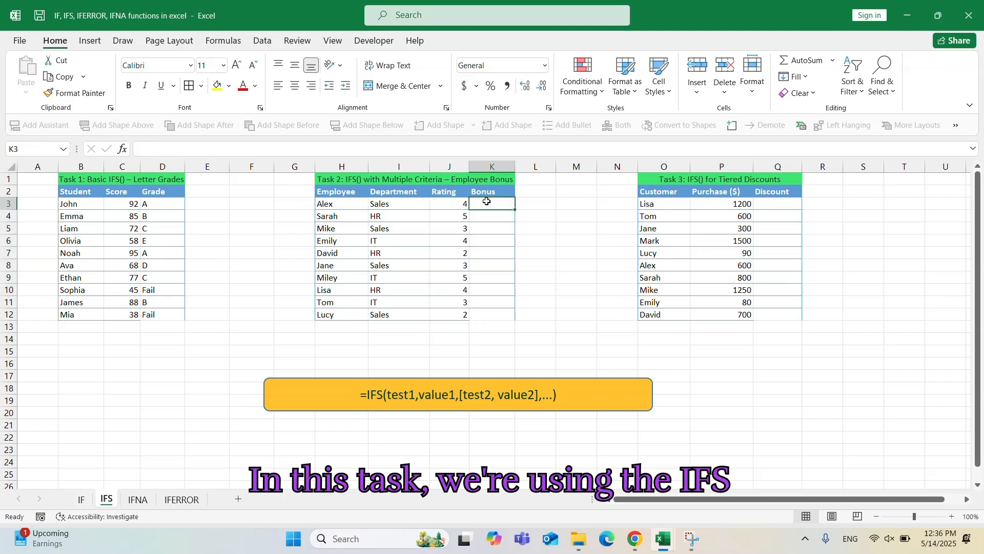
type("=IFS")
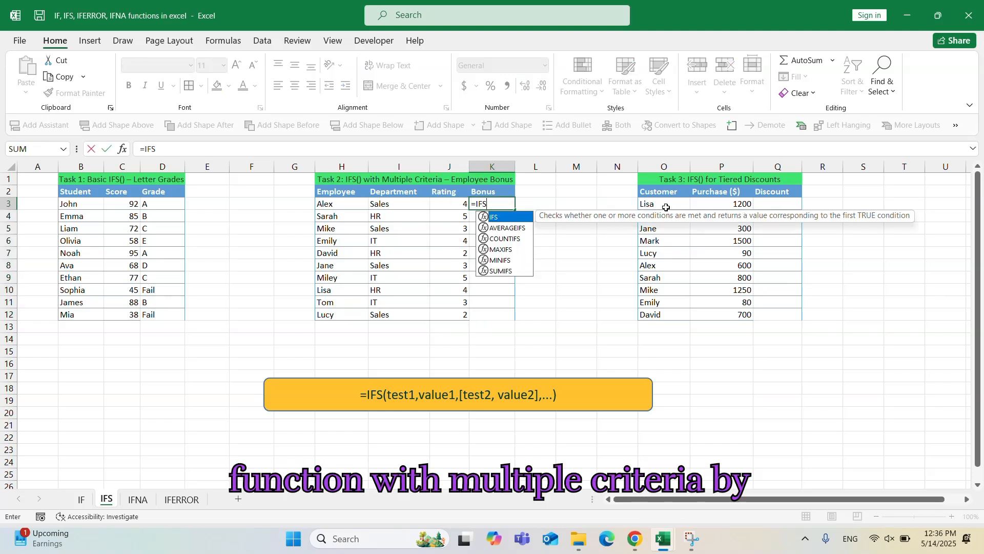
type("(AND(I3=\"Sales")
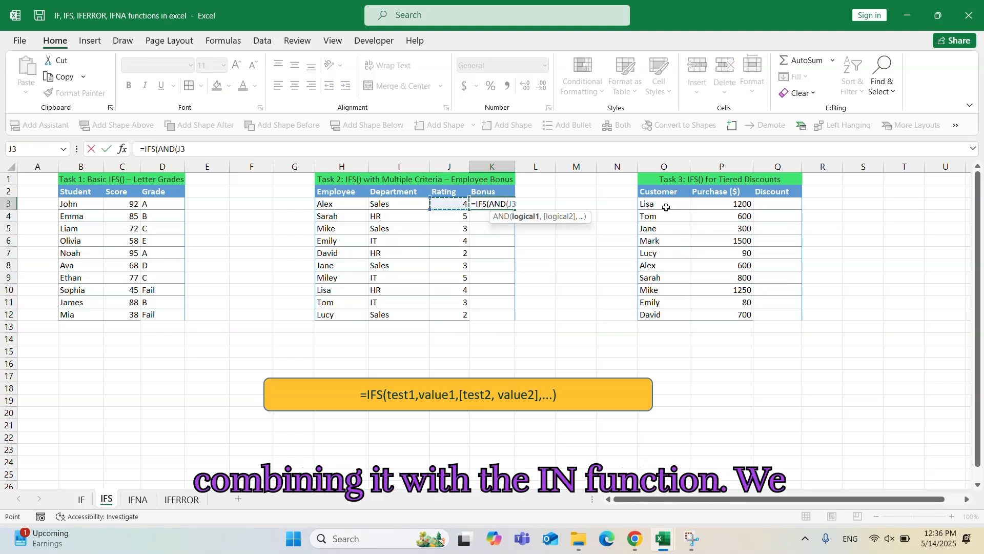
type("\"")
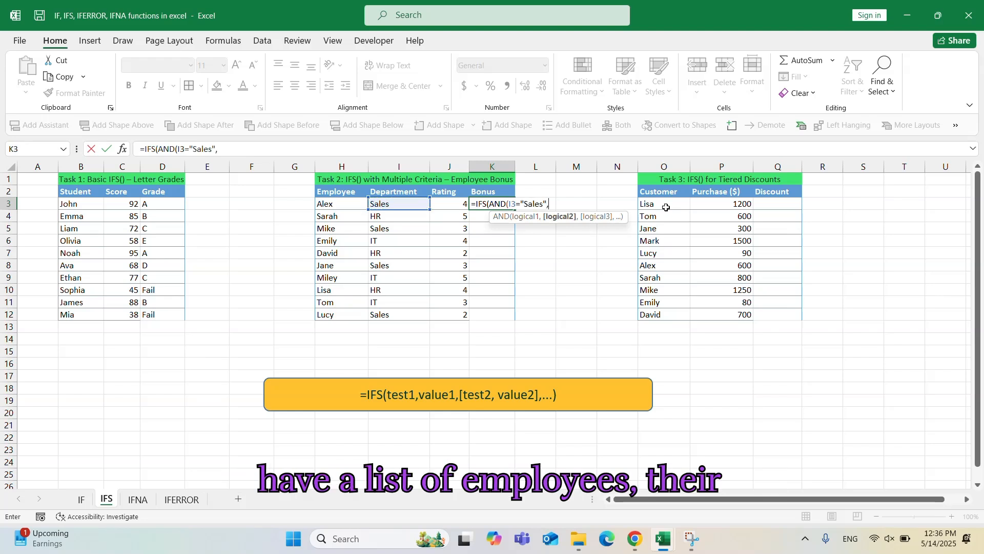
type(",")
key("Left")
type(">=4)")
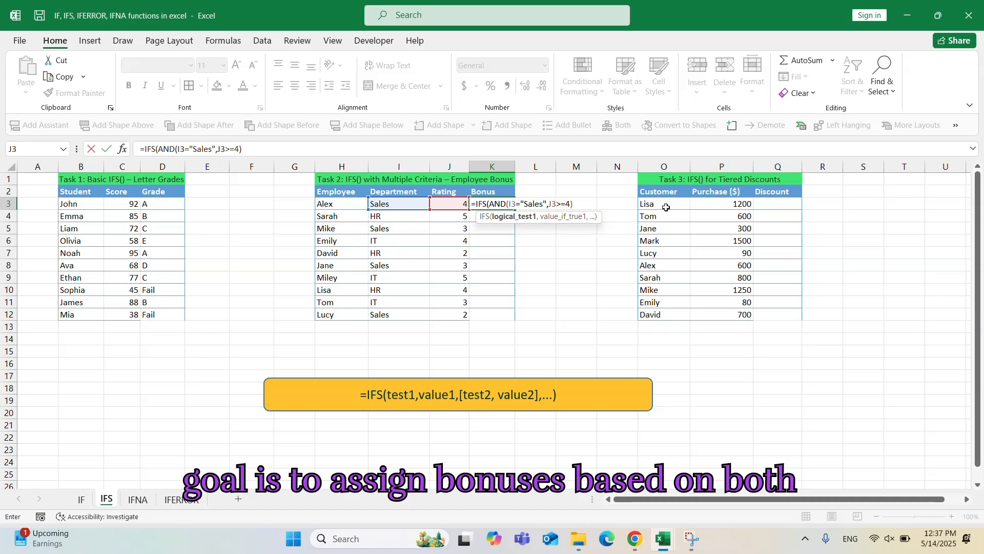
type(",\"$")
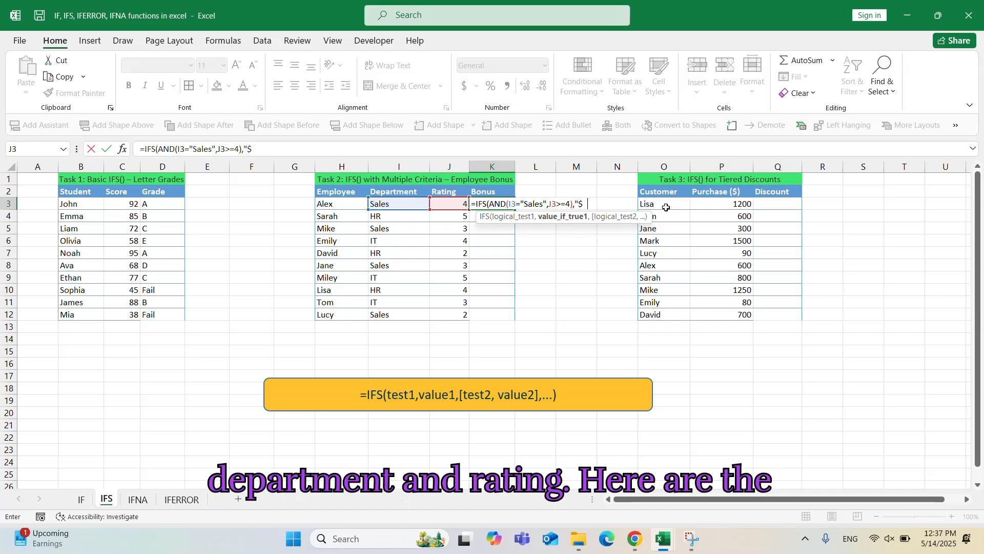
type("500\",")
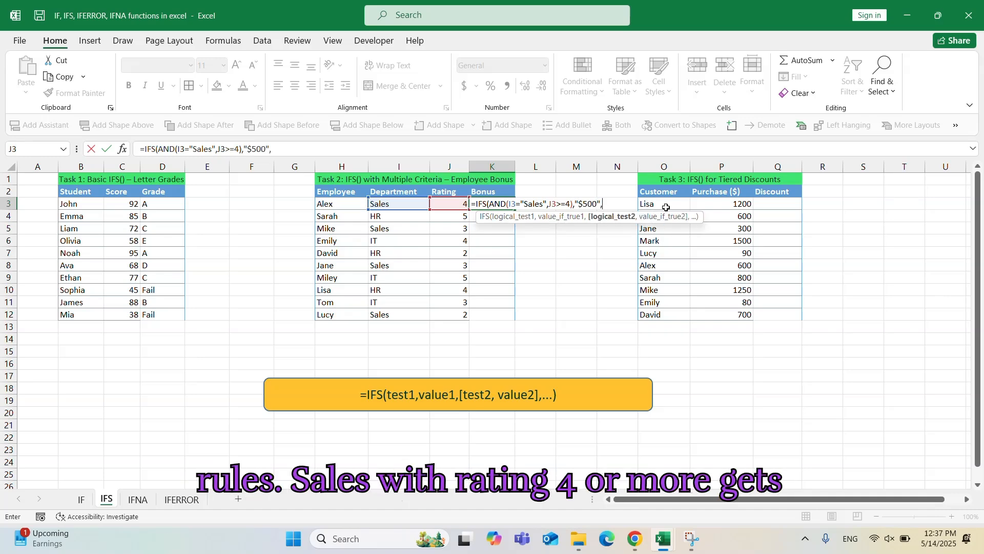
Add the pair AND(I3="HR",J3>=4),"$300" to the K3 IFS formula
type("AND(")
key("Left")
key("Left")
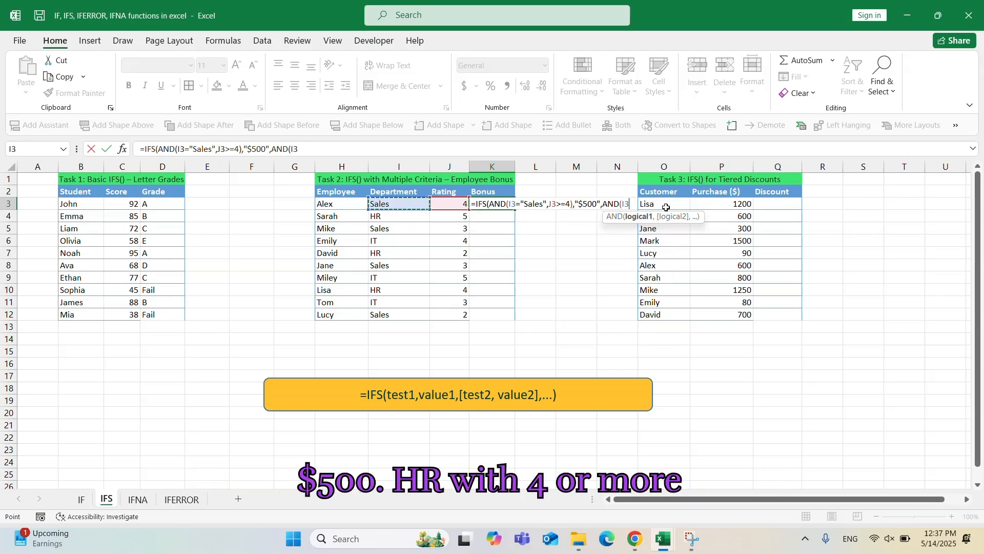
type("=\"HR")
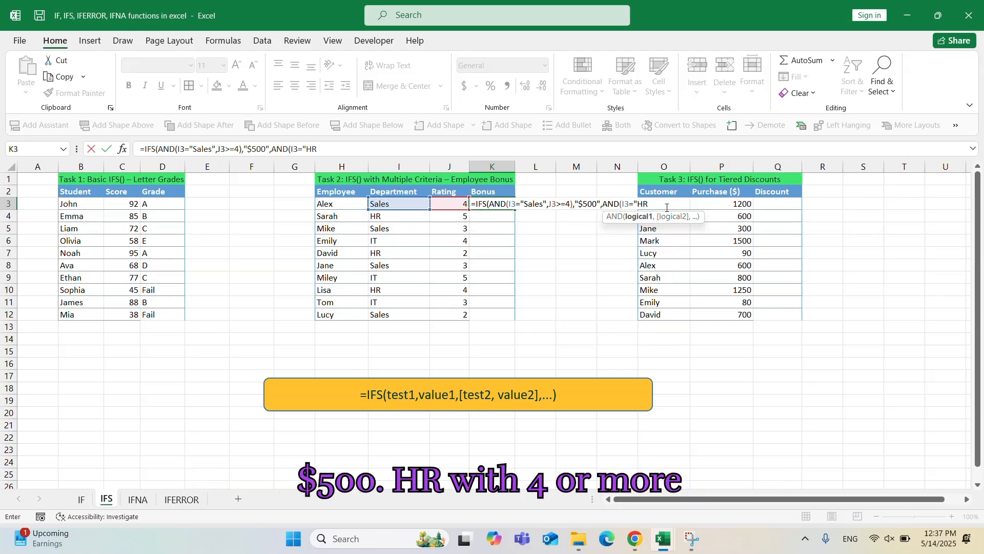
type("\",")
key("Left")
type(">=")
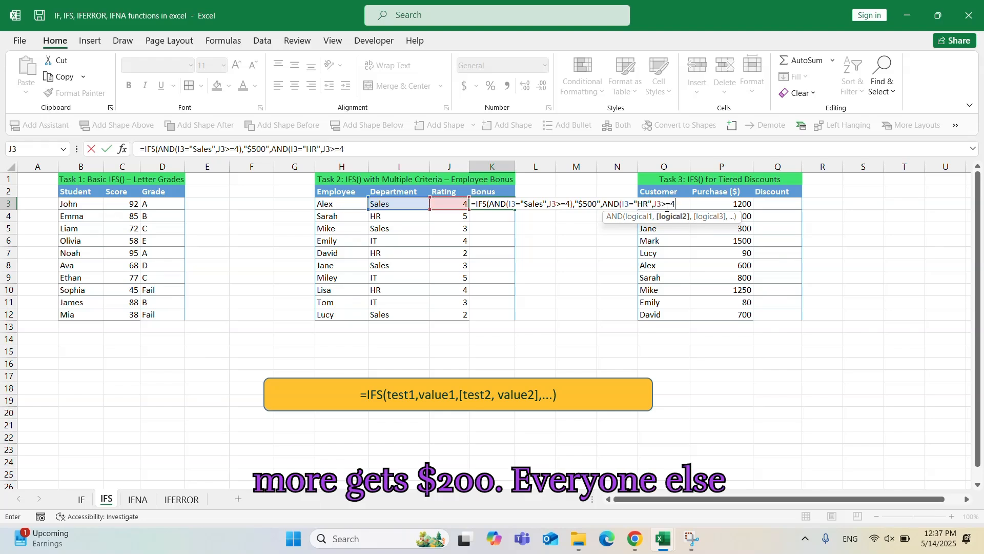
type("4),\"")
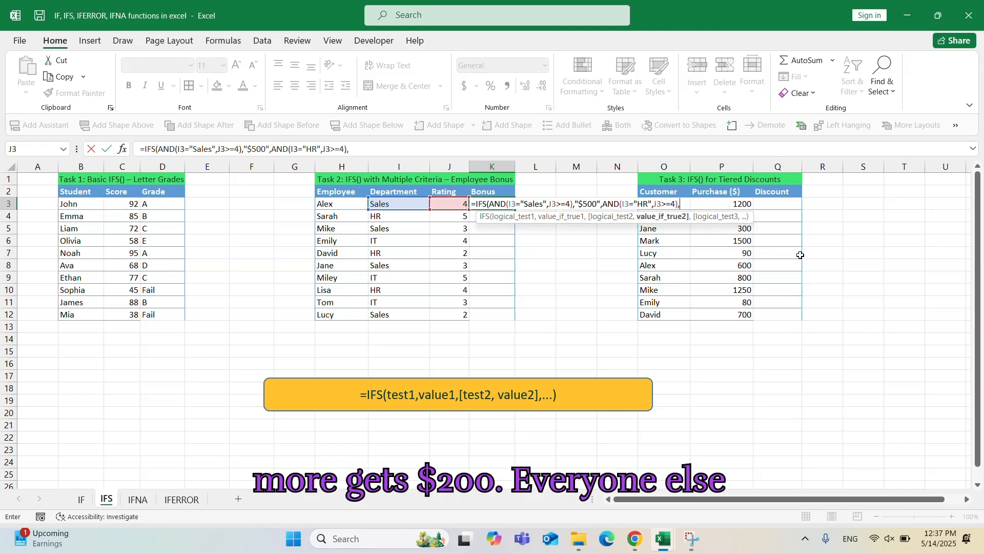
type("$300")
type("\"")
Extend the K3 bonus formula with the pair AND(I3="IT",J3>=3),"$200"
type(",AN")
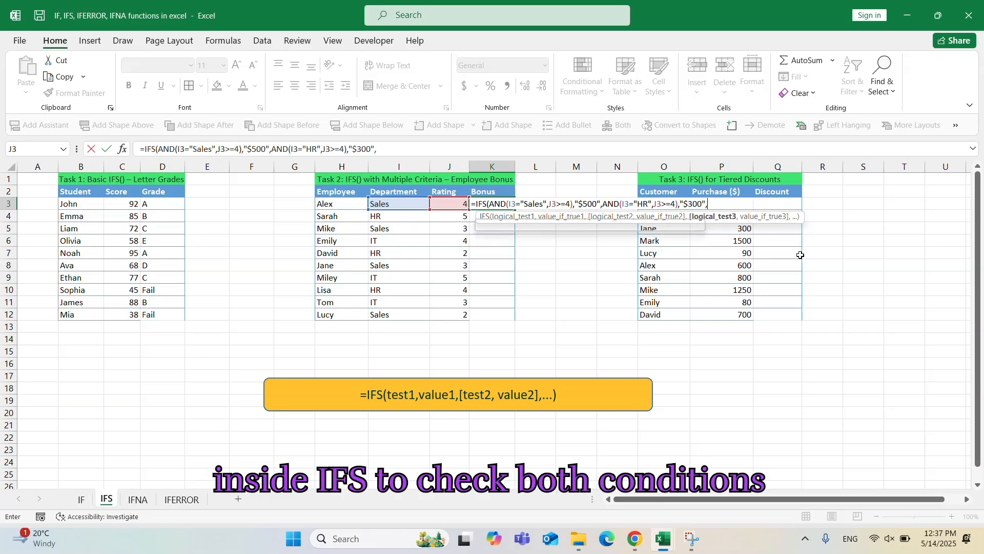
type("D(")
key("Left")
key("Left")
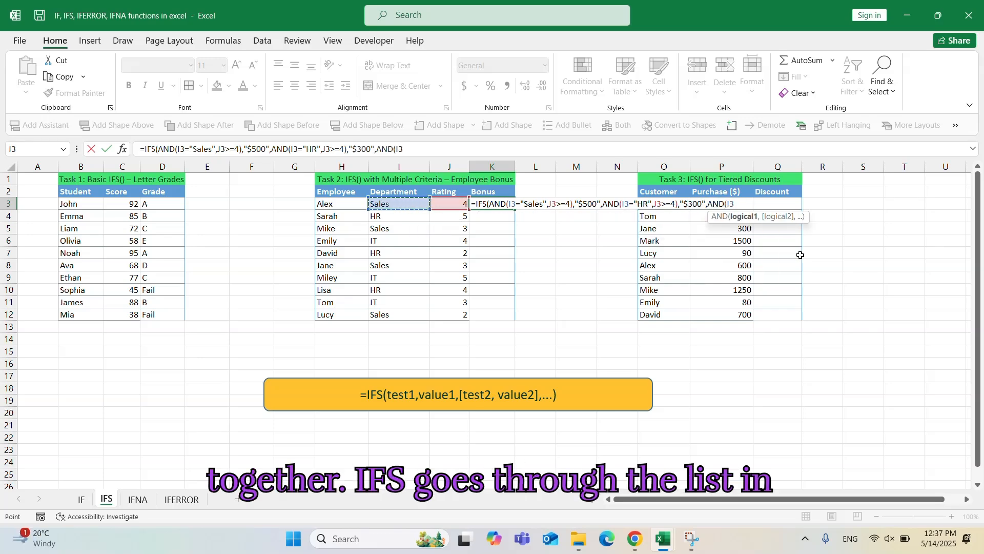
type("=\"IT")
type("\",")
key("Left")
type(">=")
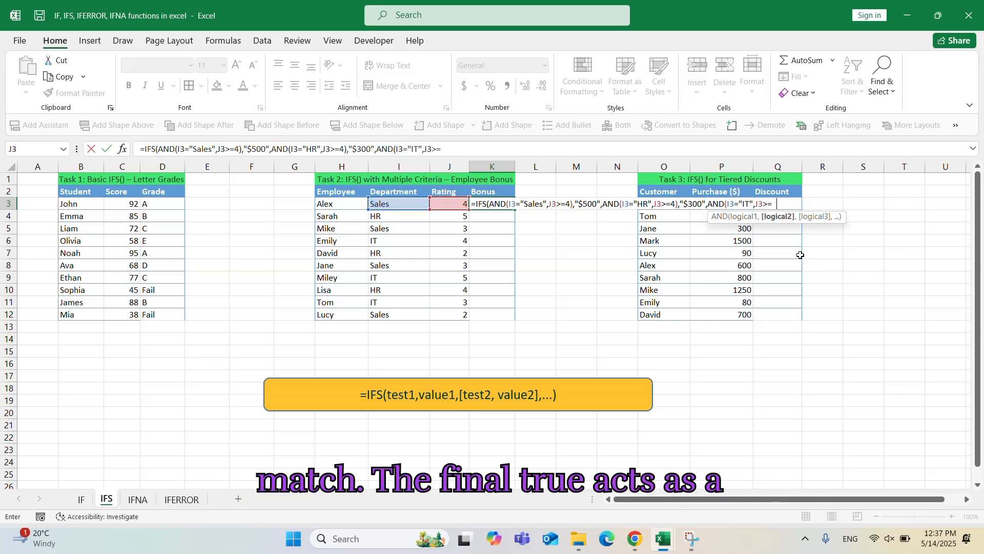
type("3),")
type("\"")
type("$200\"")
Finish the K3 bonus formula with the fallback TRUE,"$0" and fill it down the Bonus column through K12
type(",TRUE")
type(",\"")
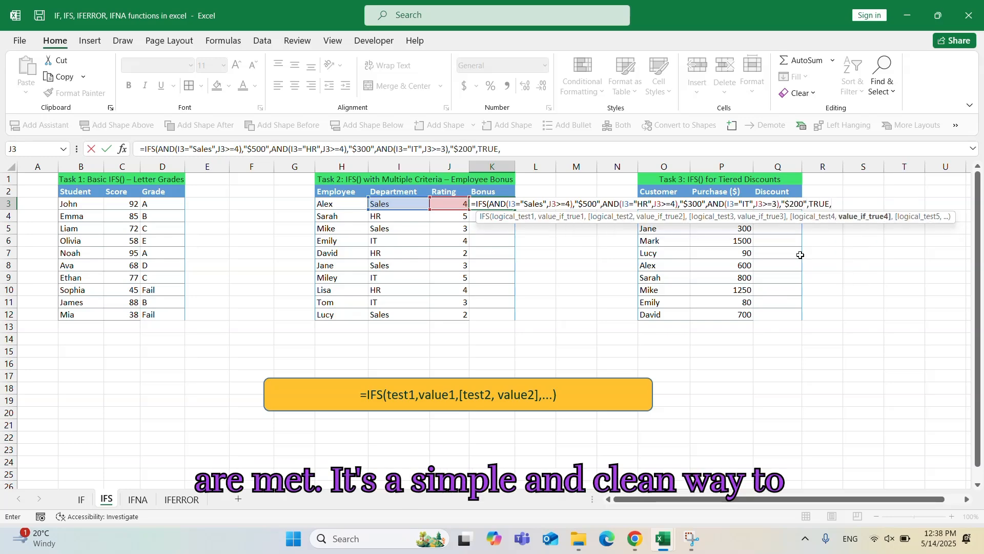
type("$0\")")
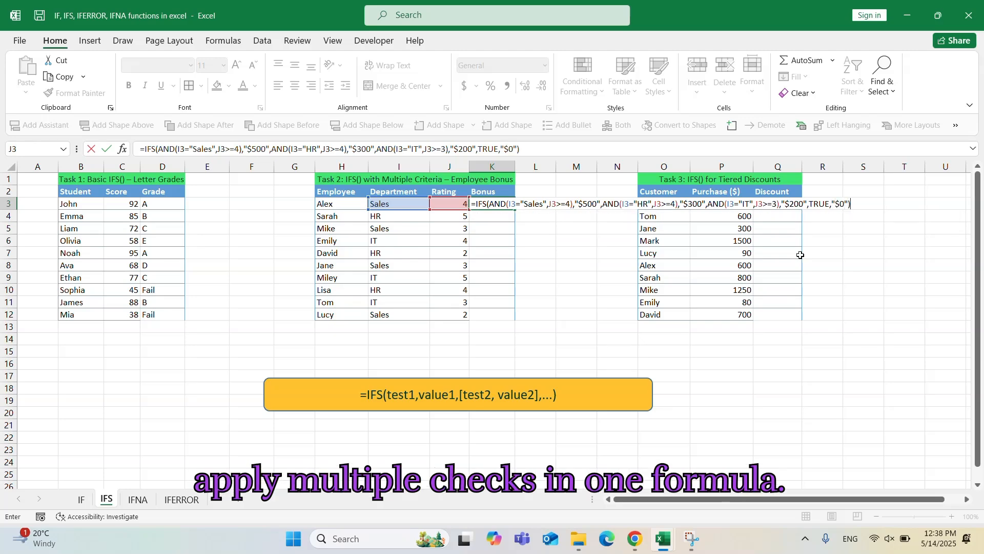
key("Return")
left_click(475, 203)
double_click(515, 209)
left_click(490, 289)
Start an IFS formula in Discount cell Q3 with the pair P3>=1000,"10%"
left_click_drag(721, 191, 726, 312)
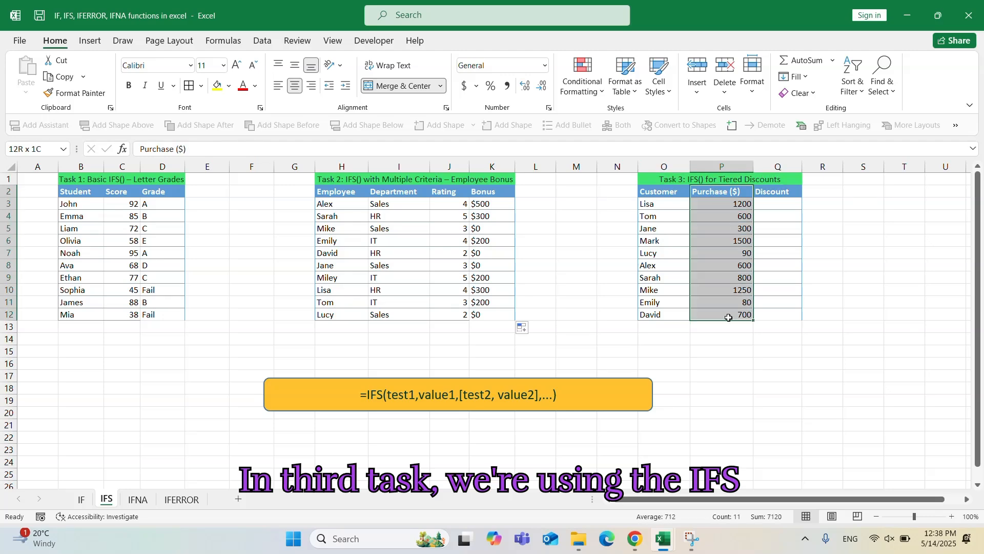
left_click_drag(777, 193, 779, 311)
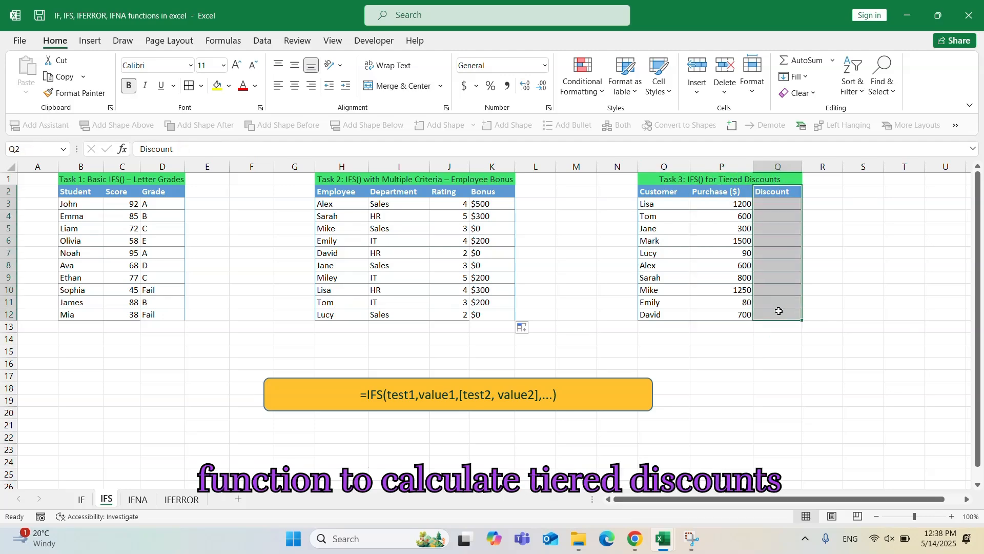
left_click(776, 203)
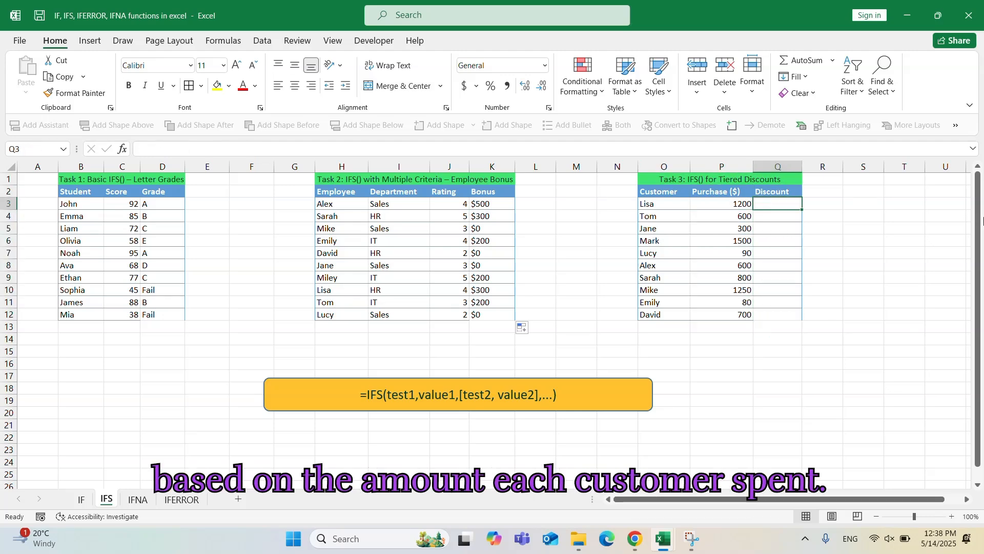
type("=IFS(")
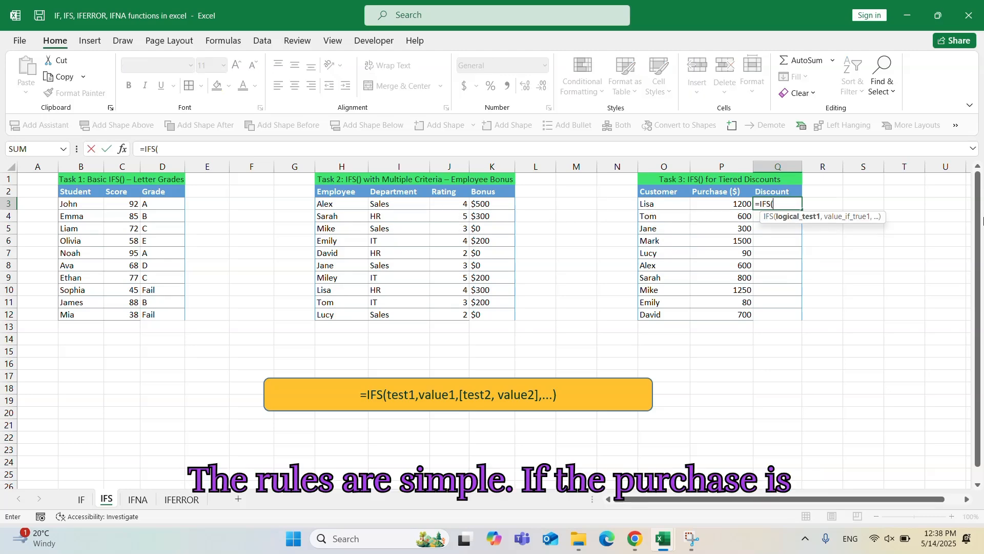
key("Left")
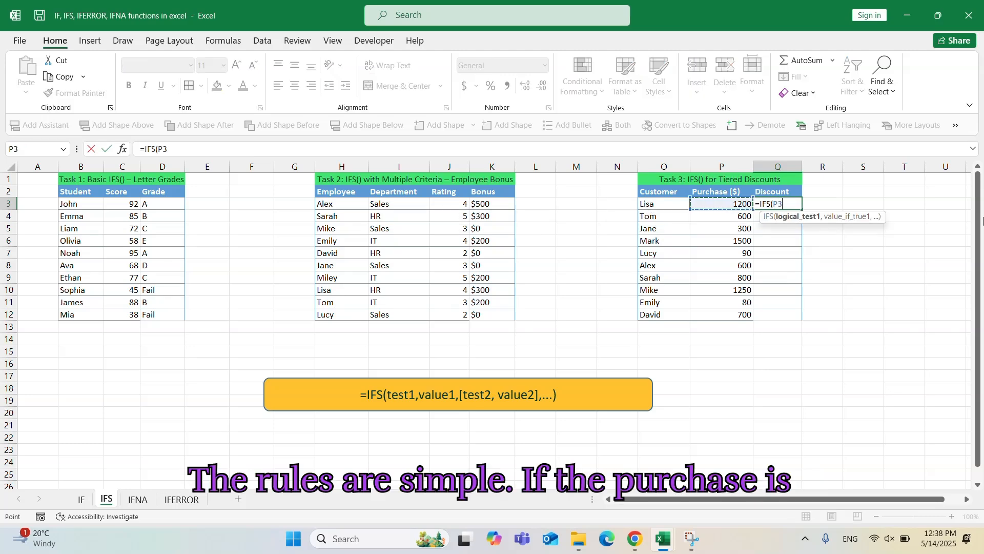
type(">=1000")
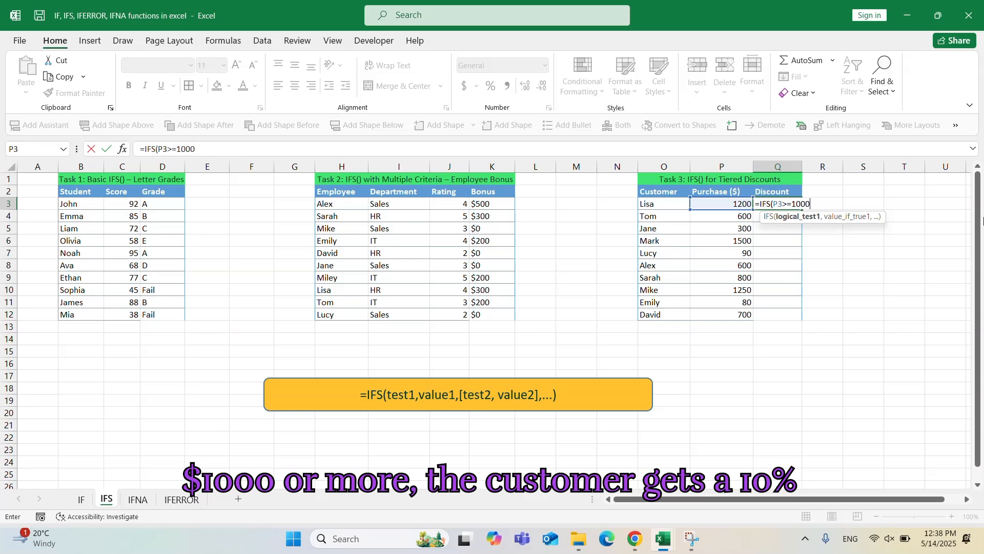
type(",\"10")
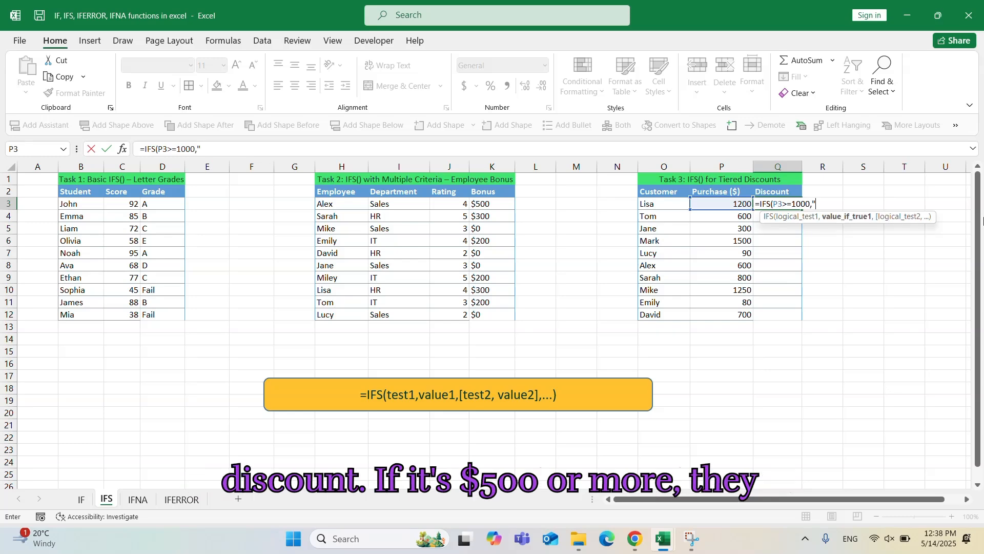
type("%\",")
Add the pairs P3>=500,"5%" and P3>=100,"2%" to the Q3 IFS formula
key("Left")
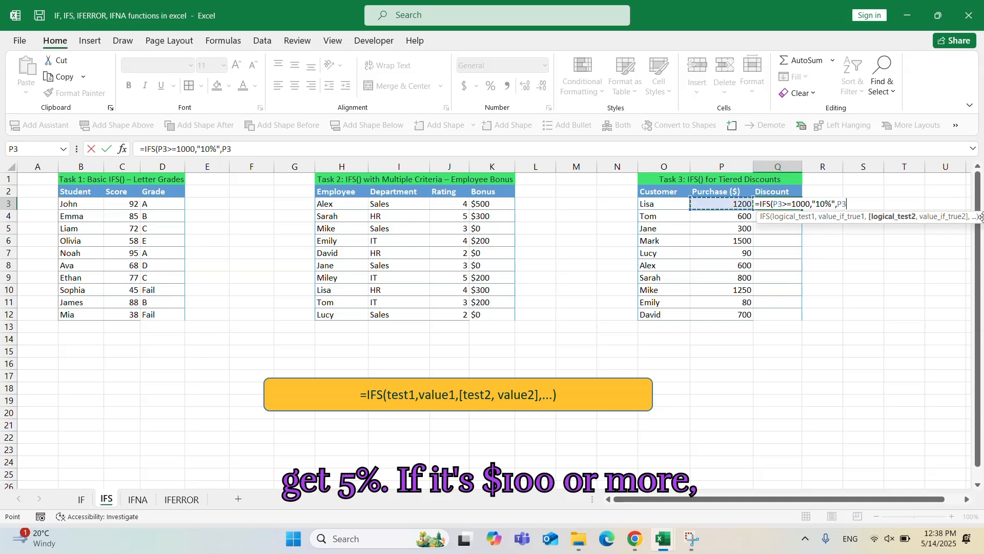
type(">=500")
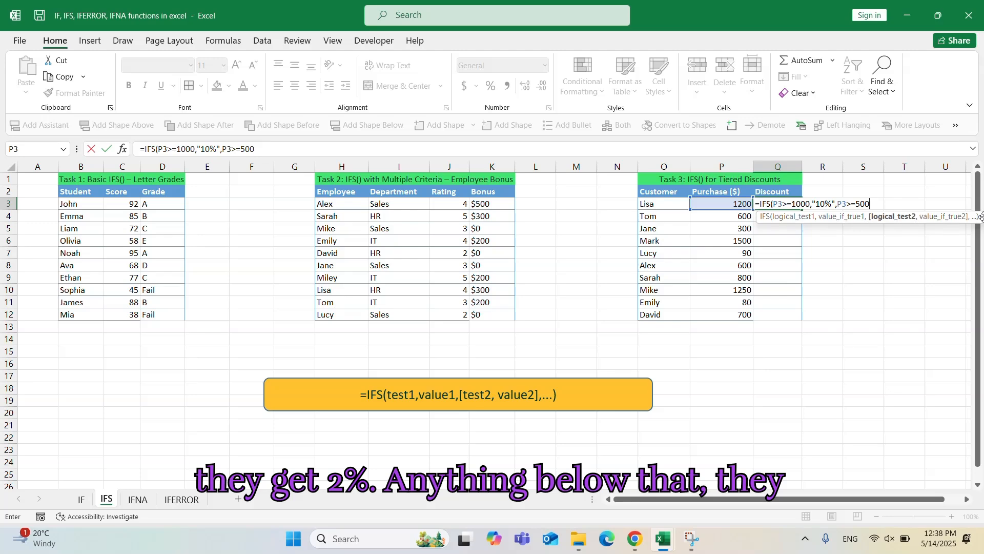
type(",\"5%\",")
key("Left")
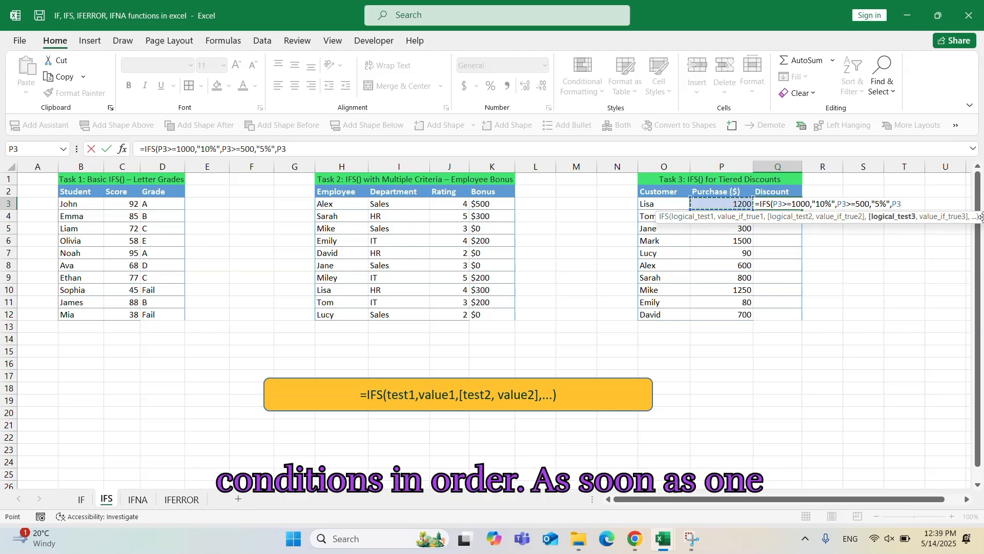
type(">=100,\"2%\",")
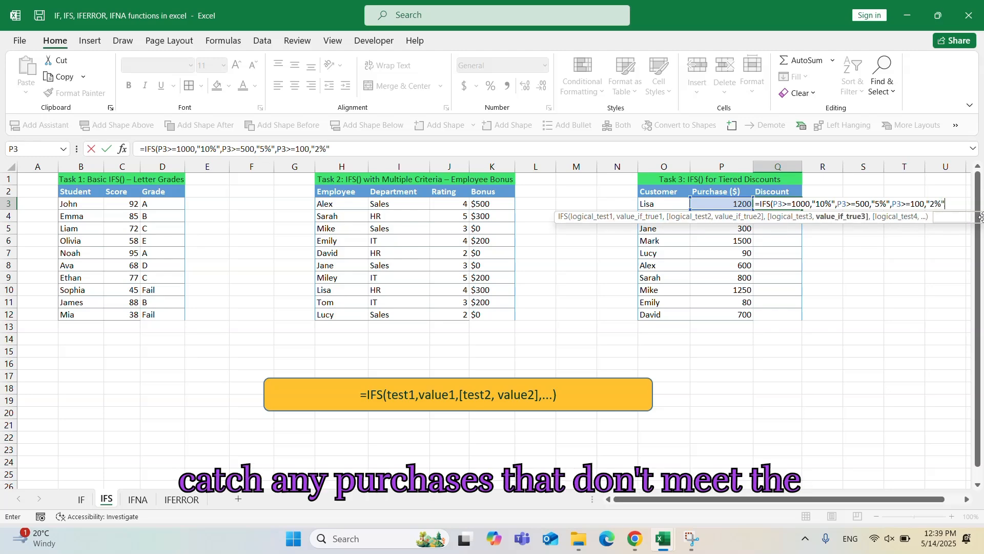
Finish the Q3 discount formula with the fallback TRUE,"0%" and fill it down the Discount column through Q12
type("TRUE,")
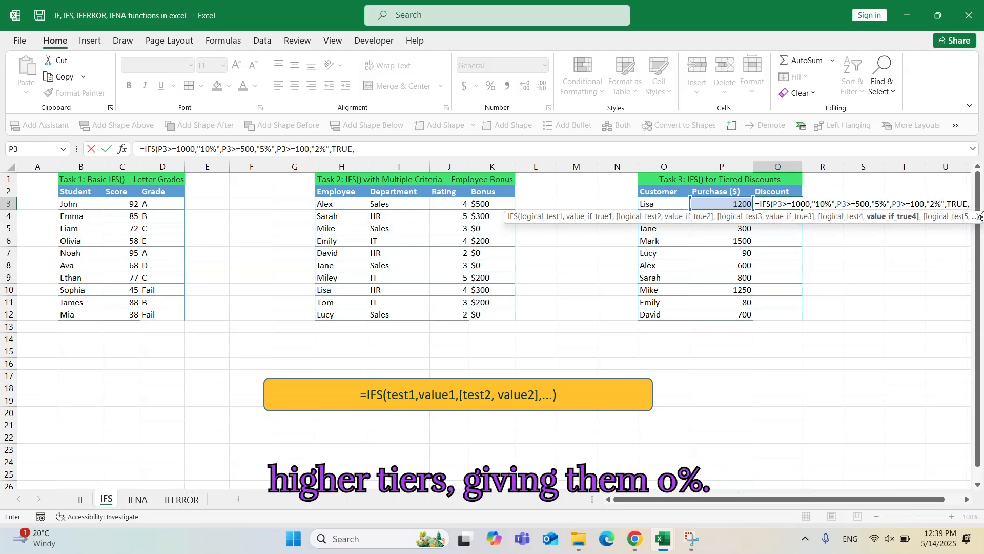
type("0")
key("BackSpace")
type("\"0%\")")
key("Return")
left_click(796, 204)
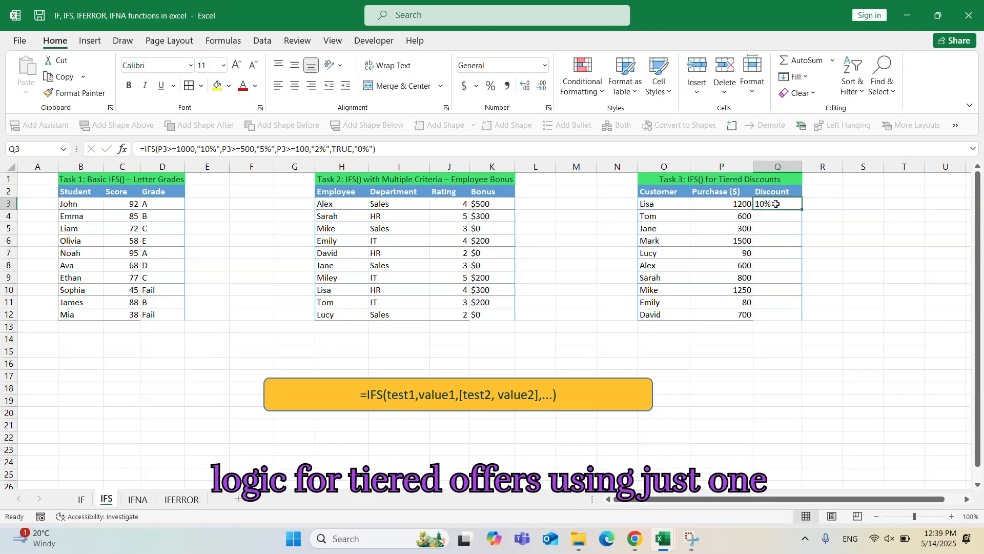
double_click(802, 209)
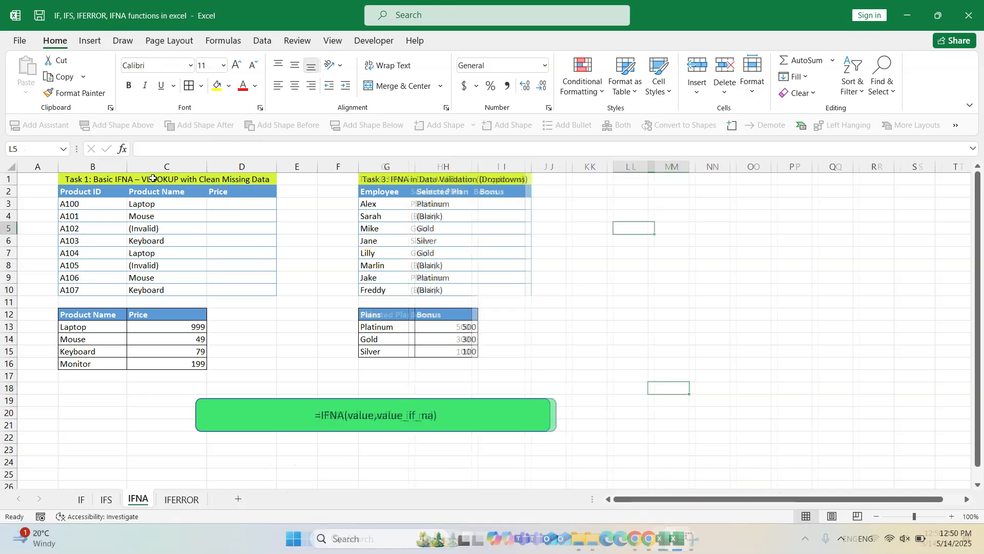
Start an IFNA formula in Price cell D3 with a nested VLOOKUP that uses product name C3 as lookup value
left_click(164, 178)
left_click_drag(180, 192, 177, 290)
left_click_drag(236, 201, 238, 290)
left_click_drag(103, 316, 172, 369)
left_click(241, 203)
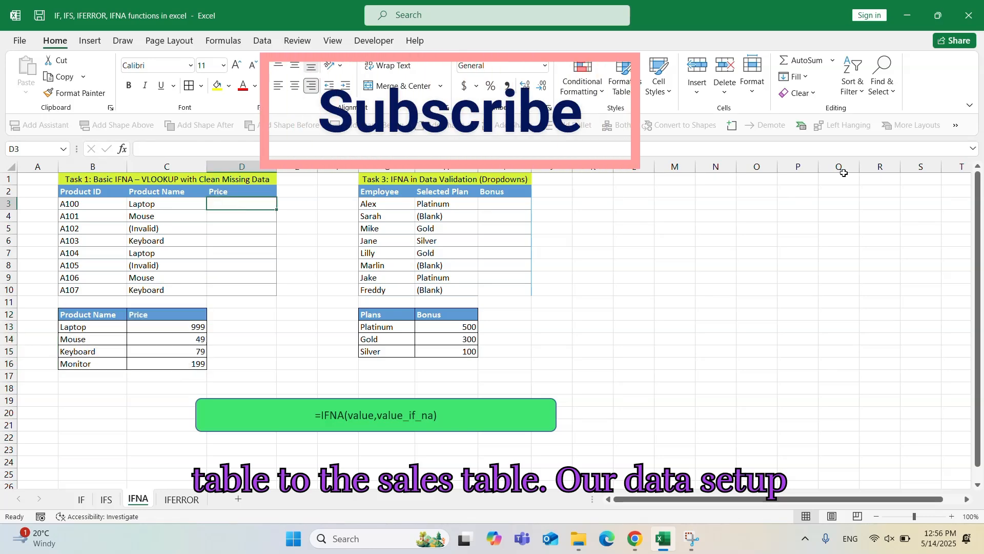
type("=IFNA")
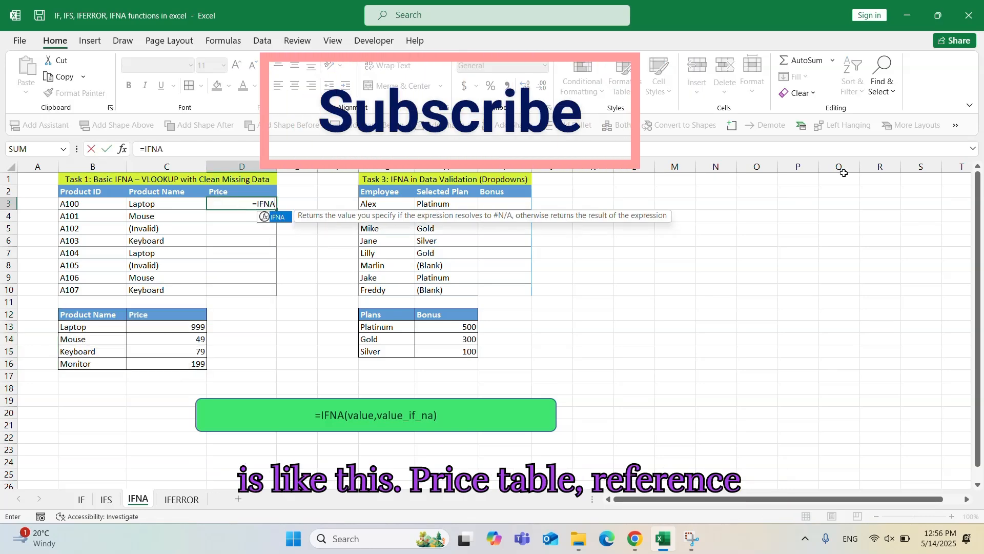
type("(VL")
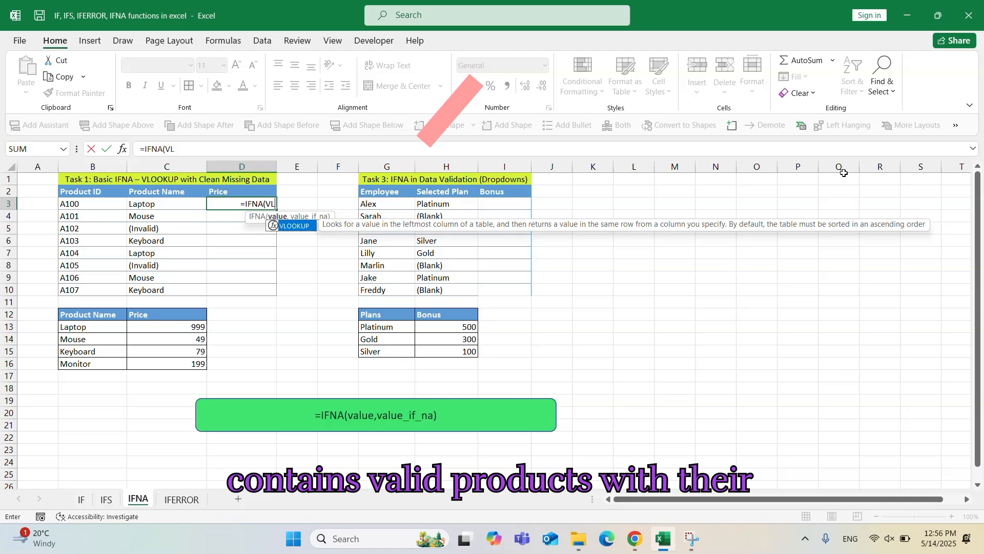
type("OOKU")
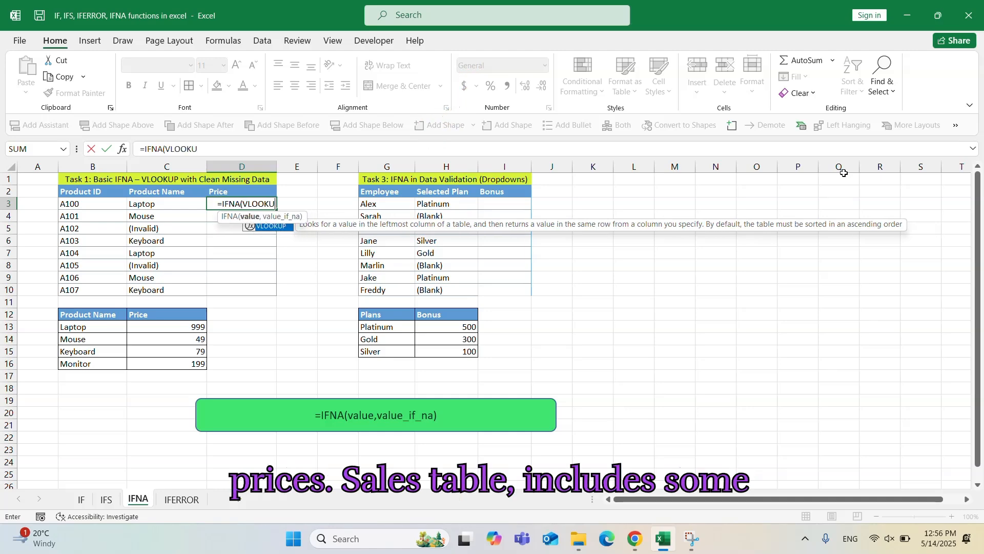
type("P(")
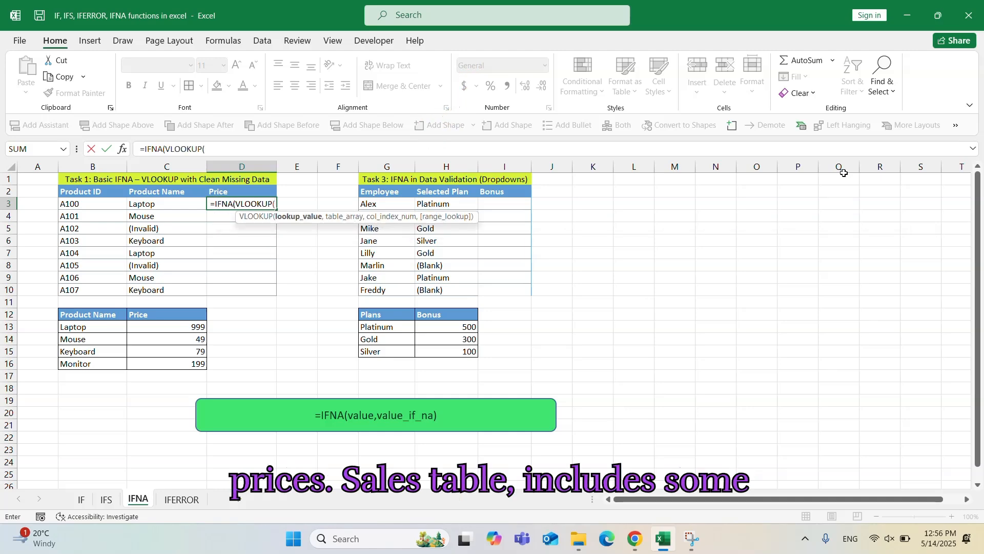
key("Left")
type(",")
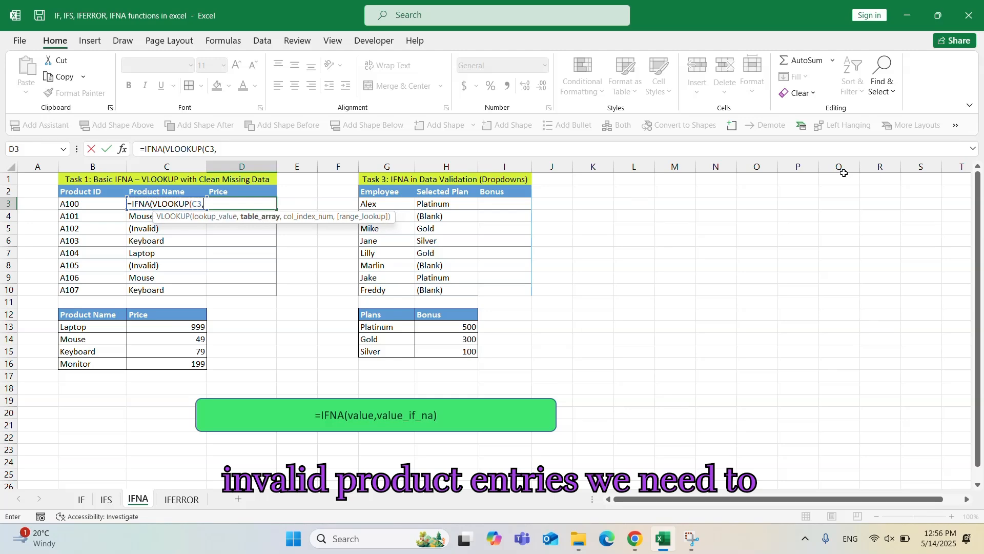
Complete the D3 VLOOKUP with the absolute range $B$12:$C$16, column index 2 and FALSE for an exact match
left_click_drag(77, 314, 163, 363)
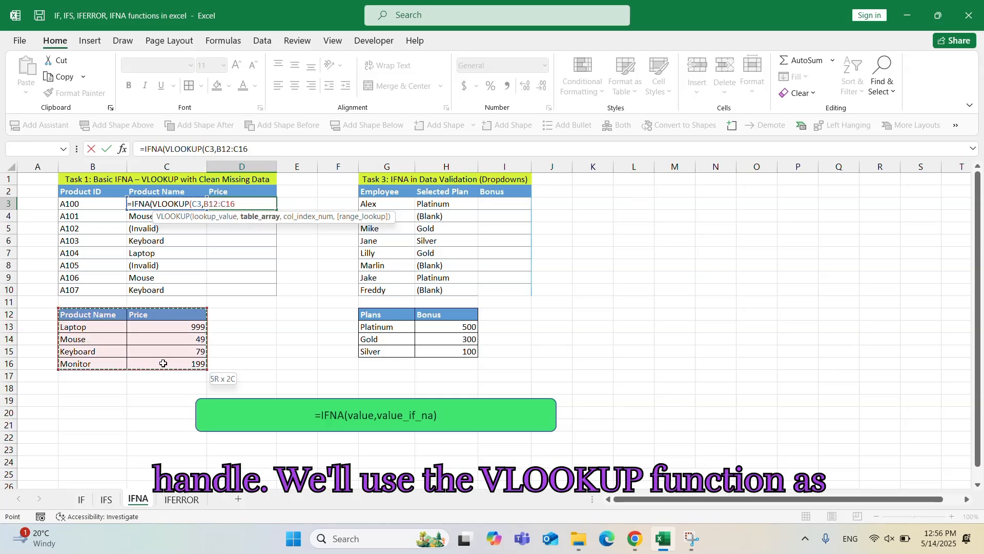
key("F4")
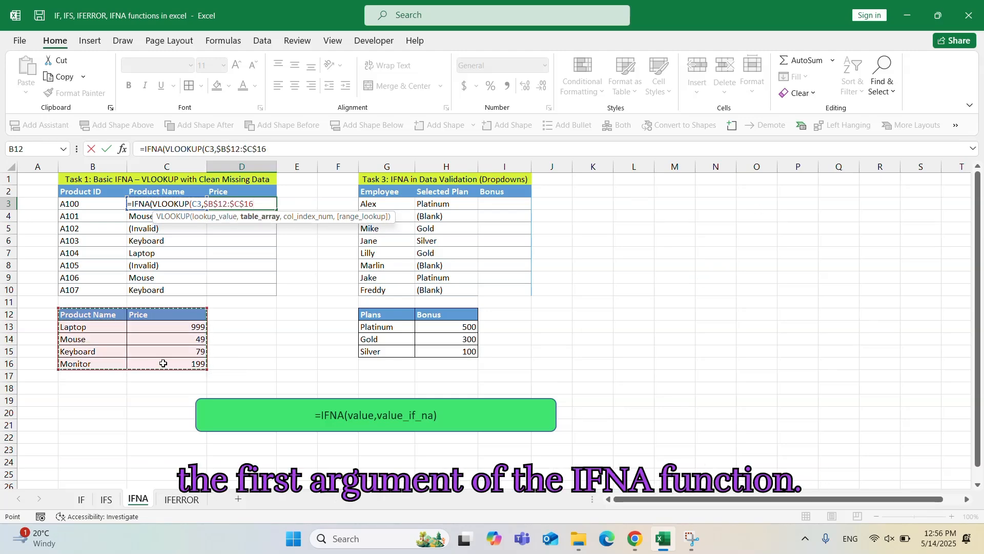
type(",2,FALSE")
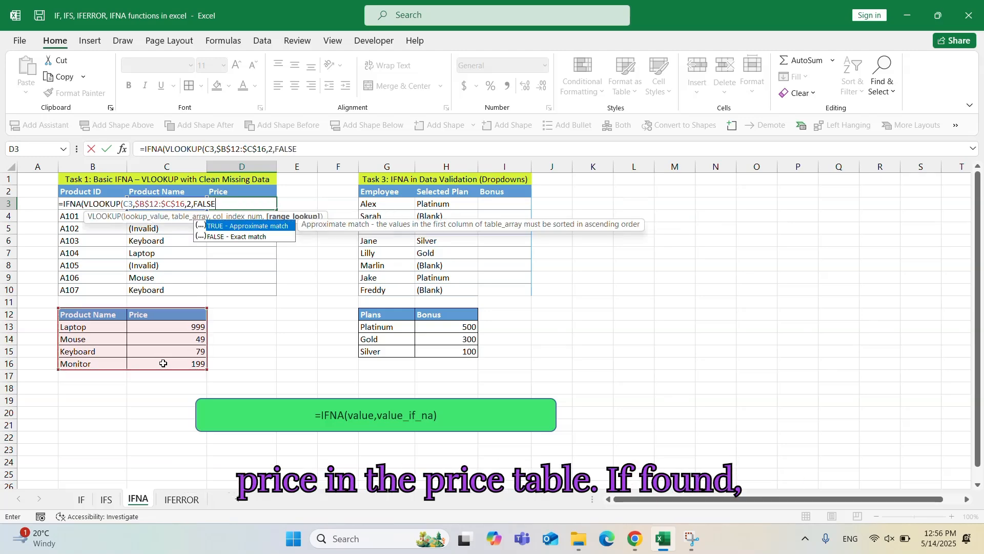
type("), ")
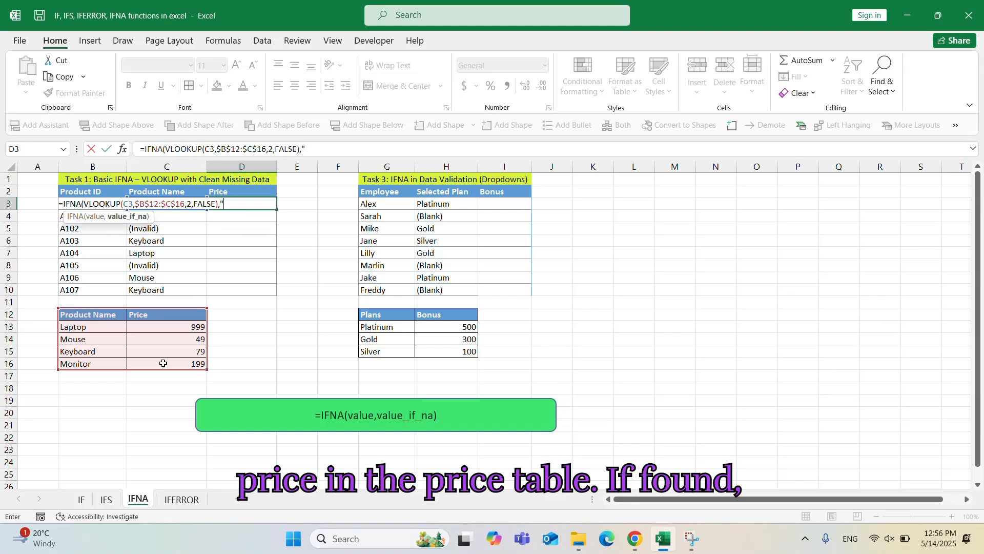
Finish the D3 IFNA formula with the fallback "Not Available" and fill it down the Price column through D10
type("No ")
type("Available\")")
key("Return")
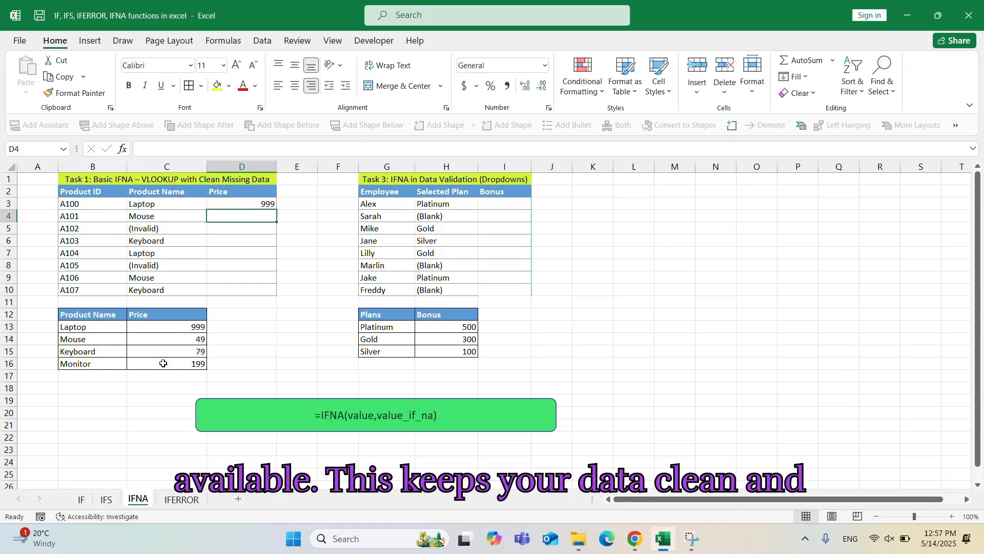
left_click(265, 202)
left_click_drag(265, 203, 265, 202)
double_click(277, 209)
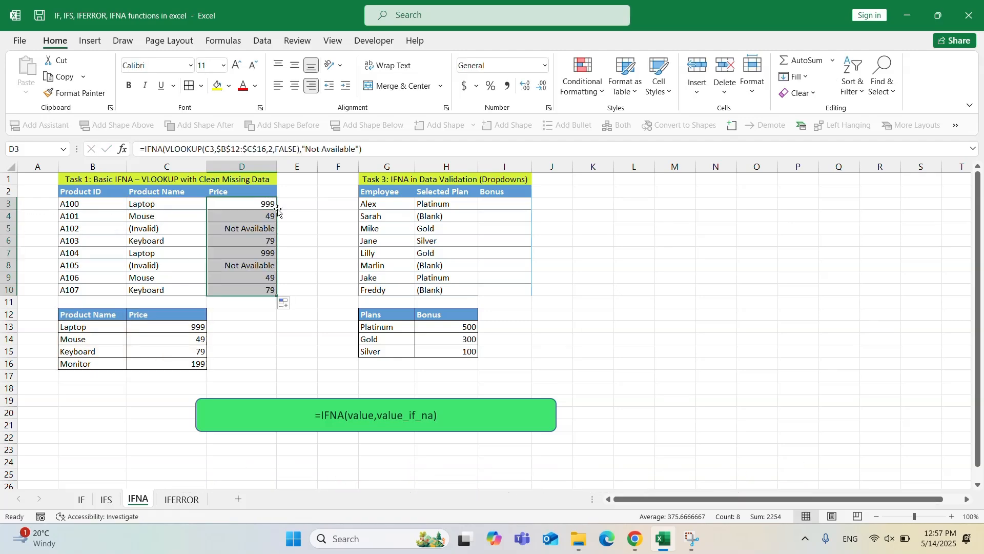
left_click(263, 263)
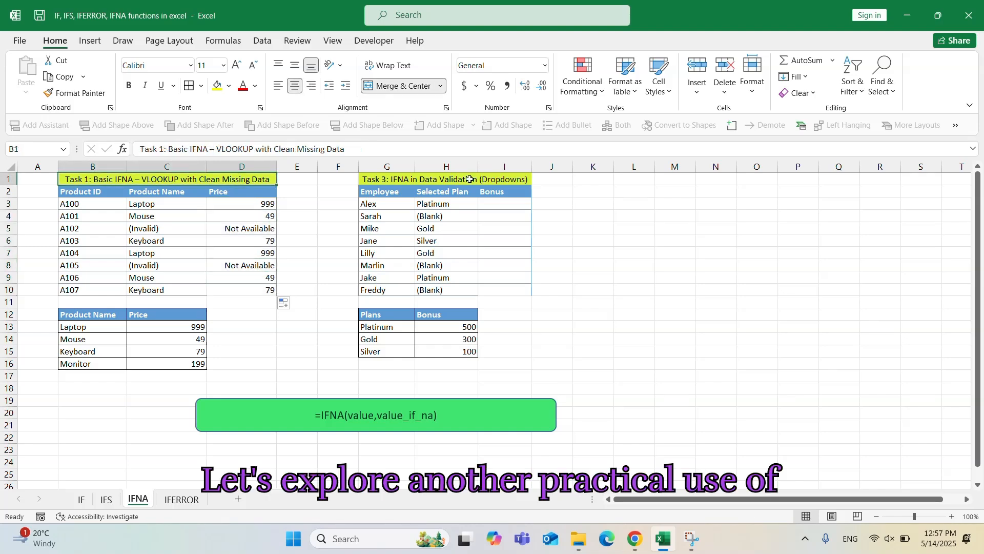
Start an IFNA formula in Bonus cell I3 with a nested VLOOKUP that uses selected plan H3 as lookup value
left_click(470, 178)
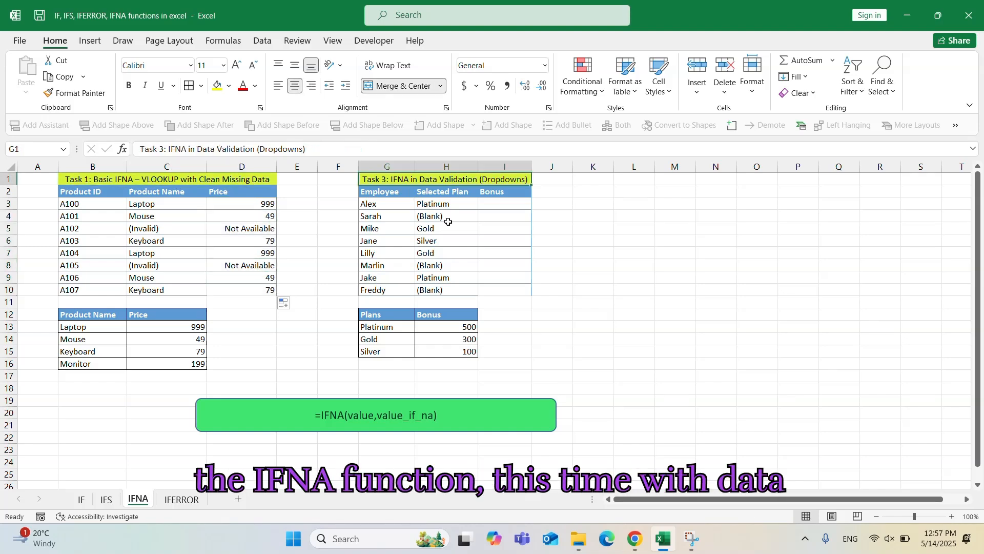
left_click_drag(433, 192, 440, 289)
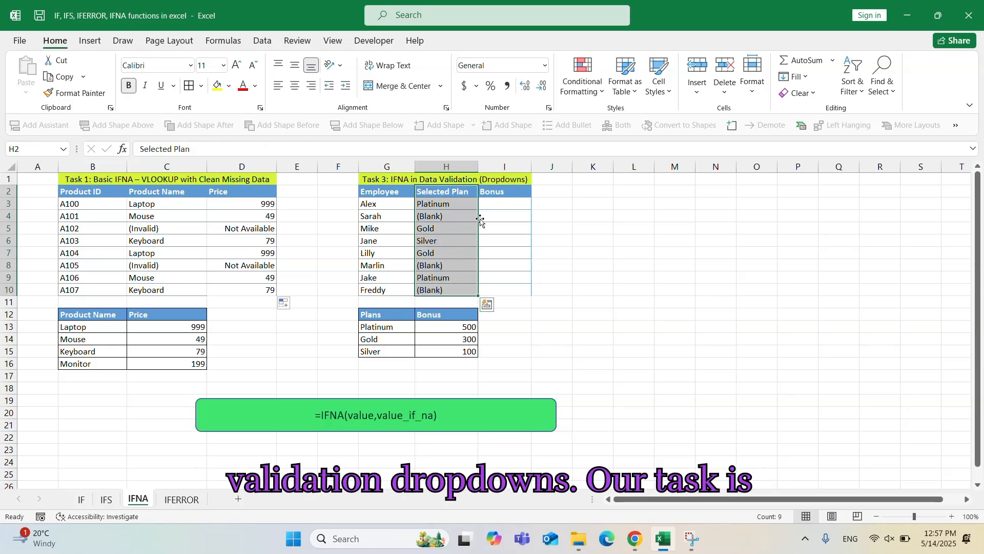
left_click_drag(496, 191, 496, 288)
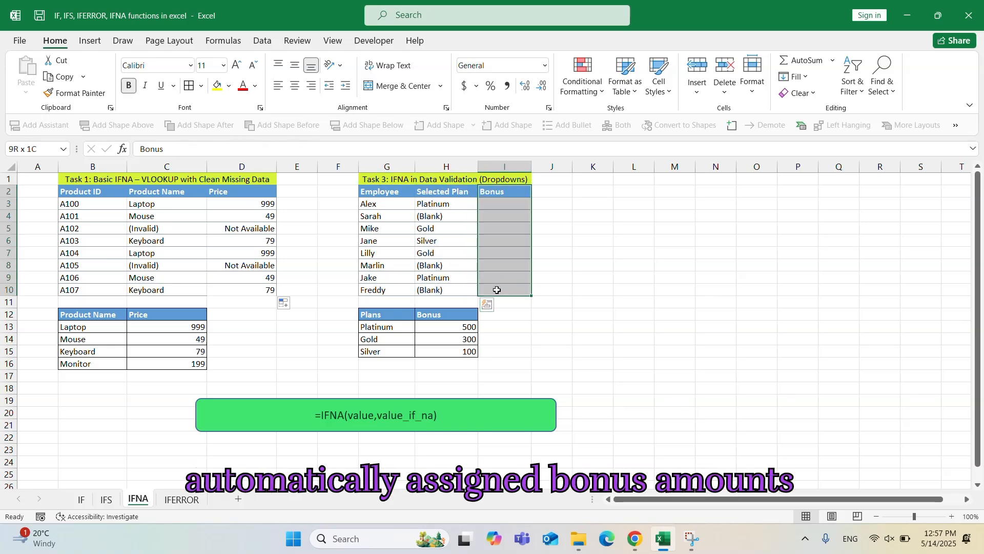
left_click_drag(371, 315, 452, 352)
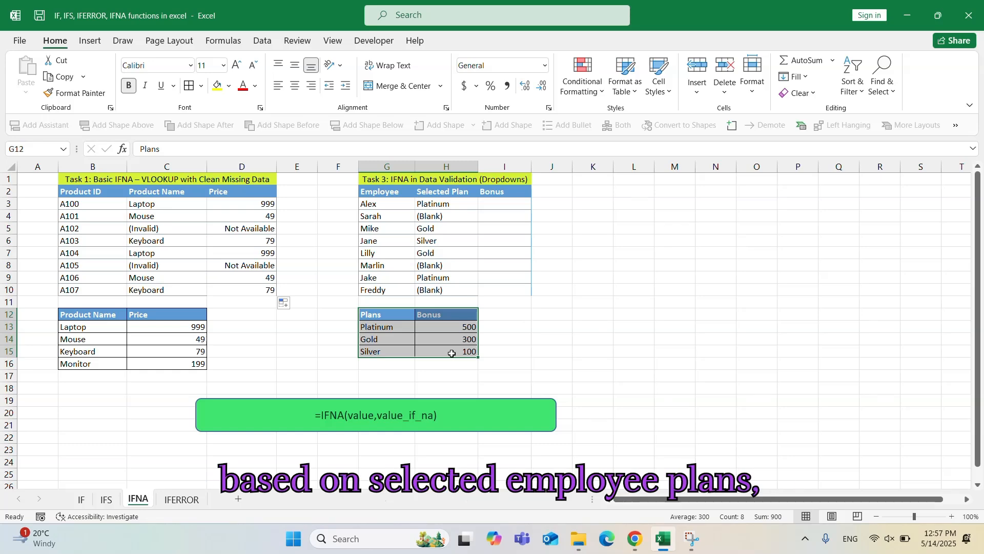
left_click(502, 204)
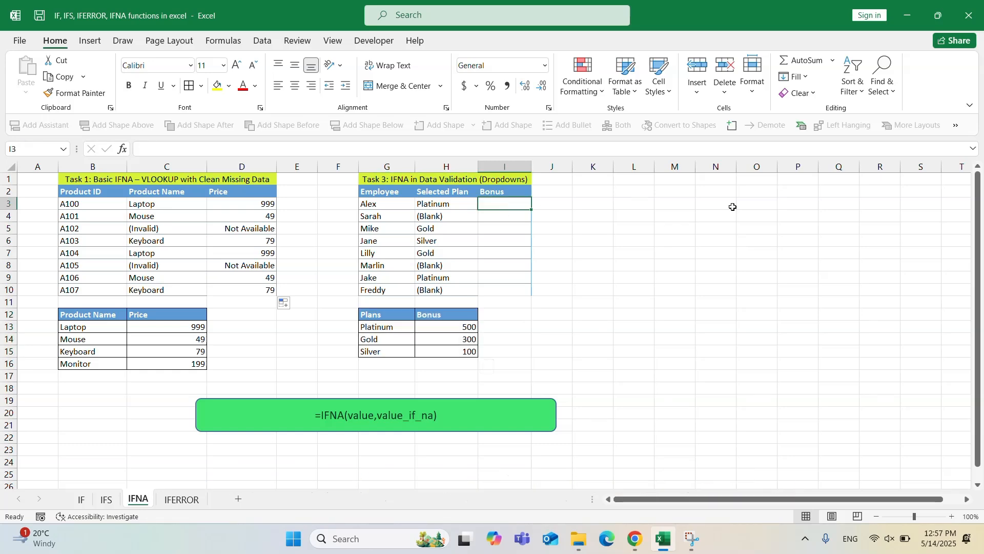
type("=IF")
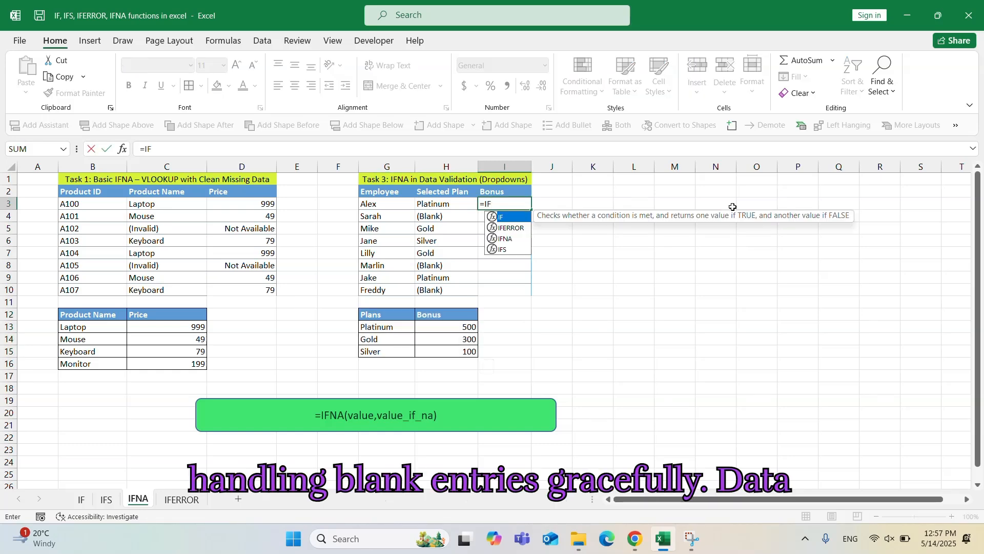
type("NA(VLOO")
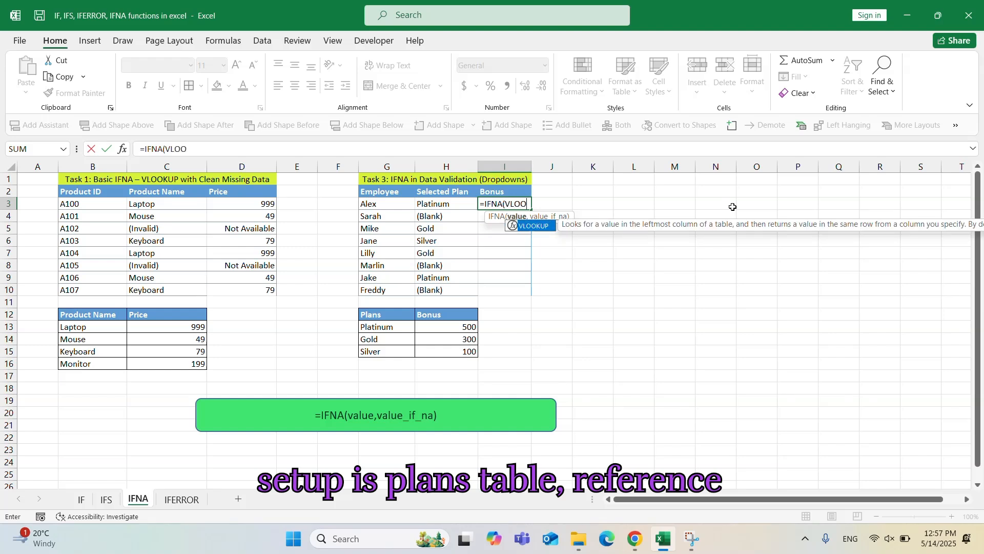
type("KU")
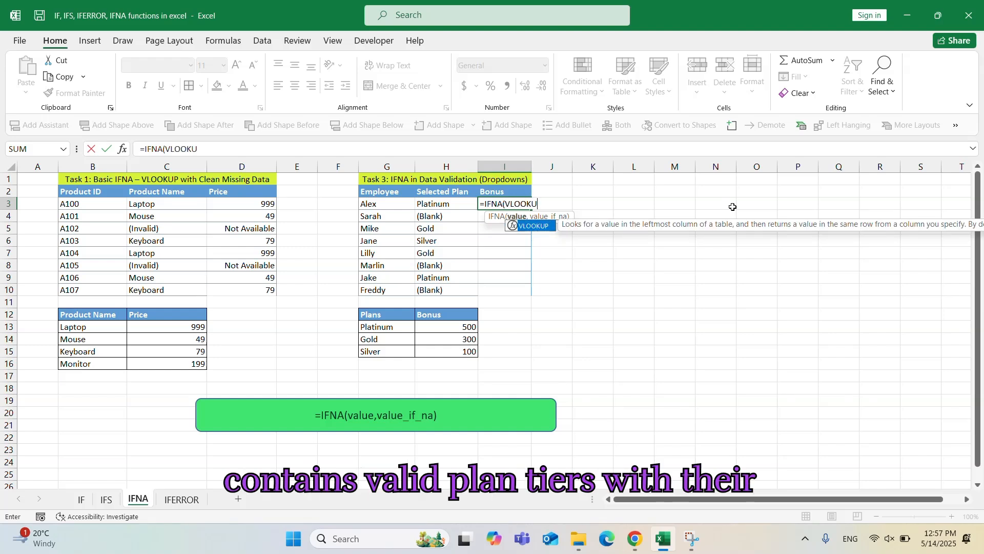
type("P(")
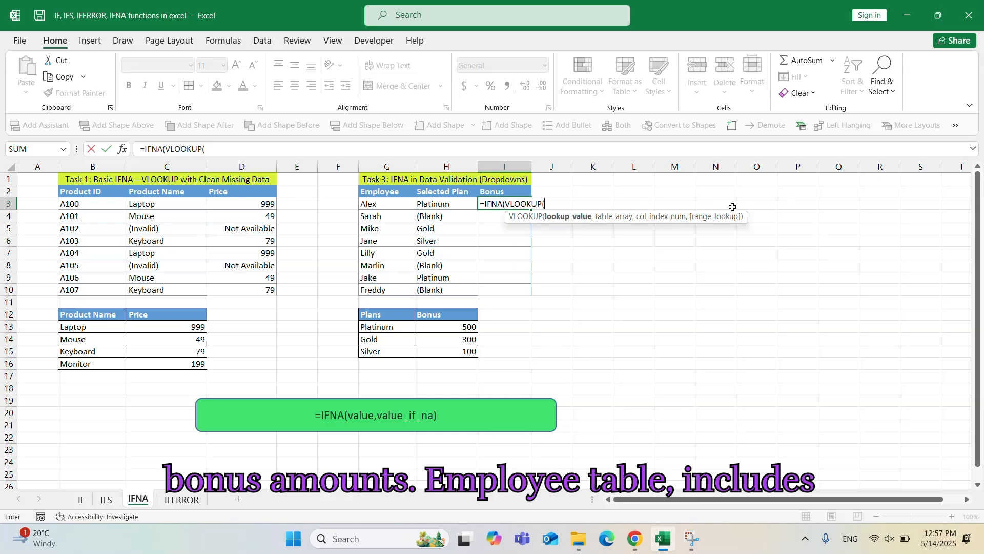
key("Left")
type(",")
Complete the I3 VLOOKUP with the absolute range $G$12:$H$15, column index 2 and FALSE for an exact match
left_click_drag(365, 317, 451, 350)
key("F4")
type(",")
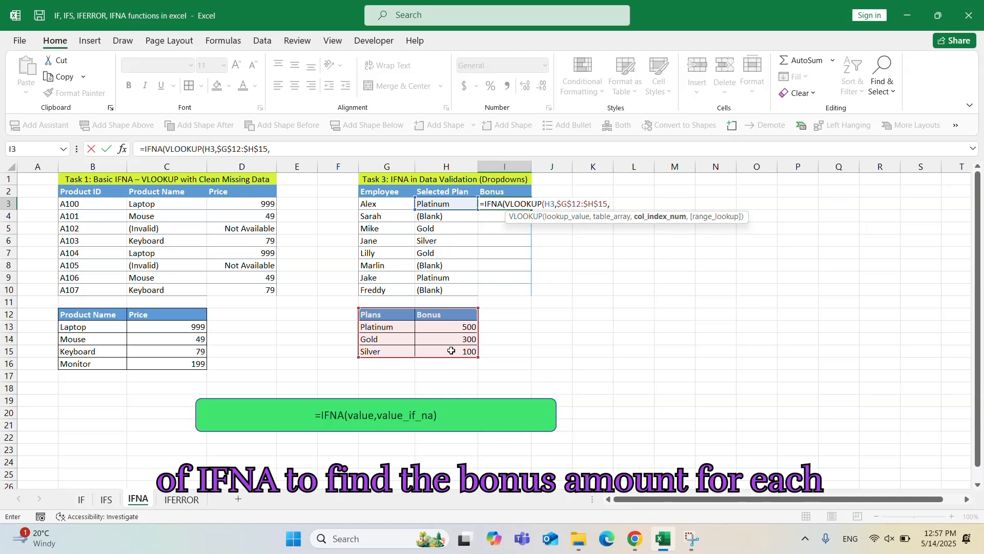
type("2,")
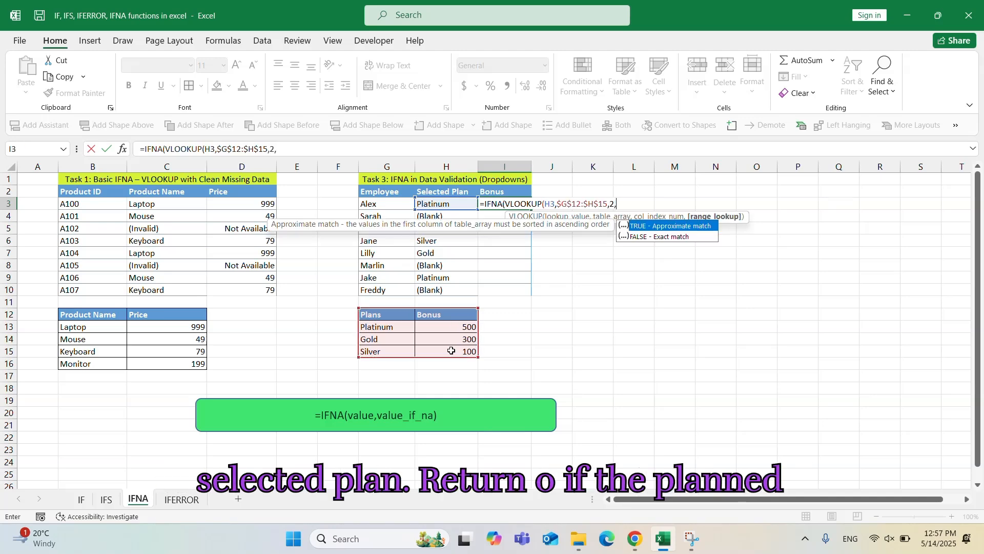
type("FALSE),")
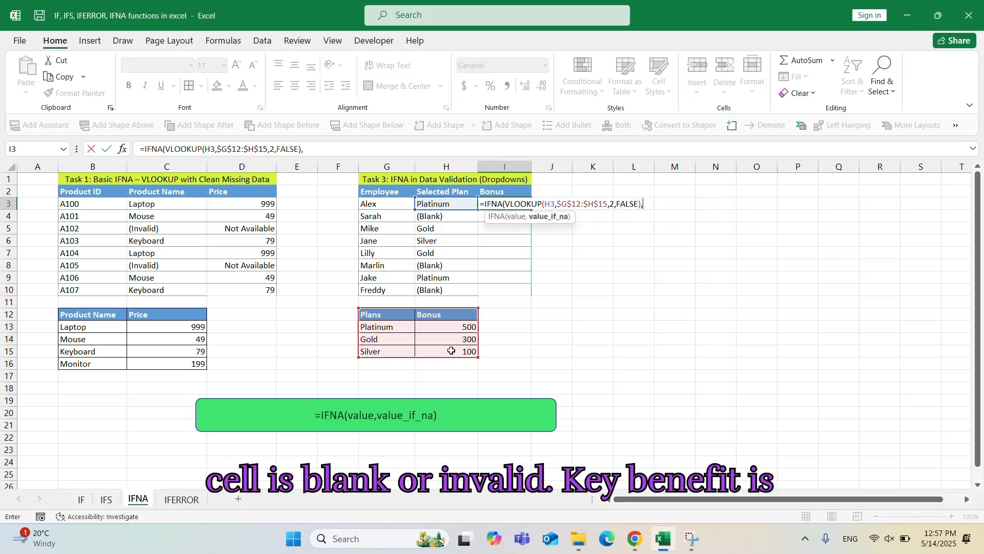
Finish the I3 IFNA formula with the fallback 0 and fill it down the Bonus column through I10
type("0)")
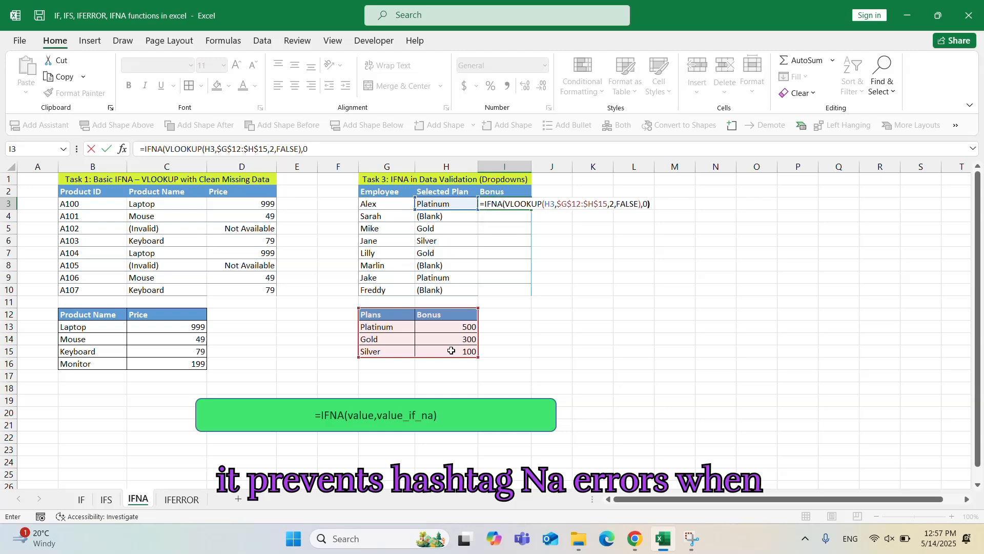
key("Return")
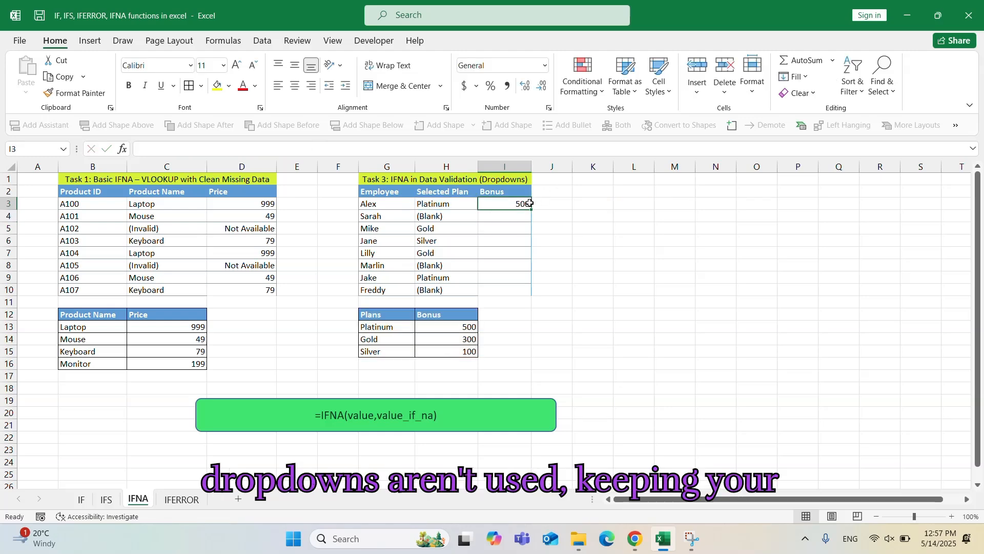
left_click(526, 204)
double_click(531, 209)
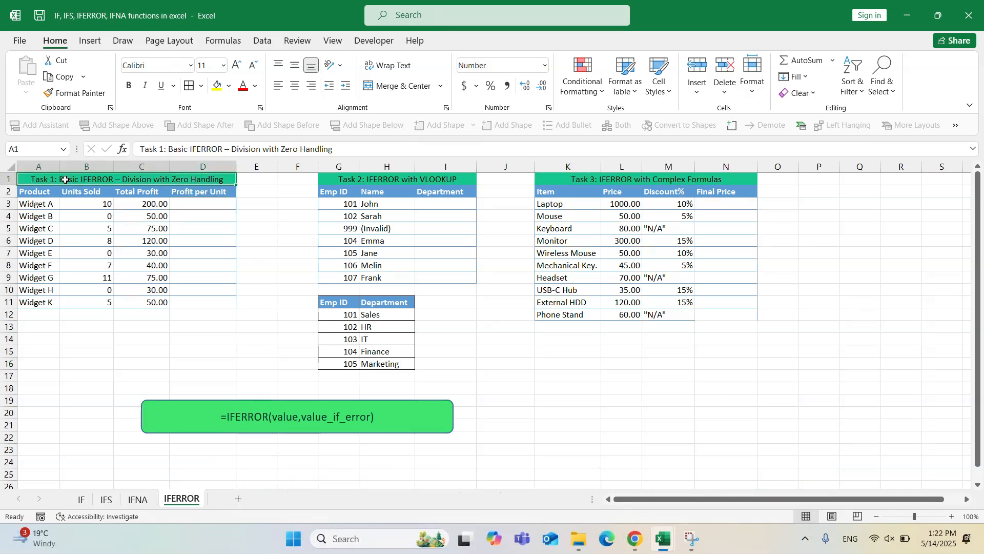
Start an IFERROR formula in Profit per Unit cell D3 that divides total profit C3 by units sold B3
left_click(97, 192)
left_click_drag(97, 192, 97, 301)
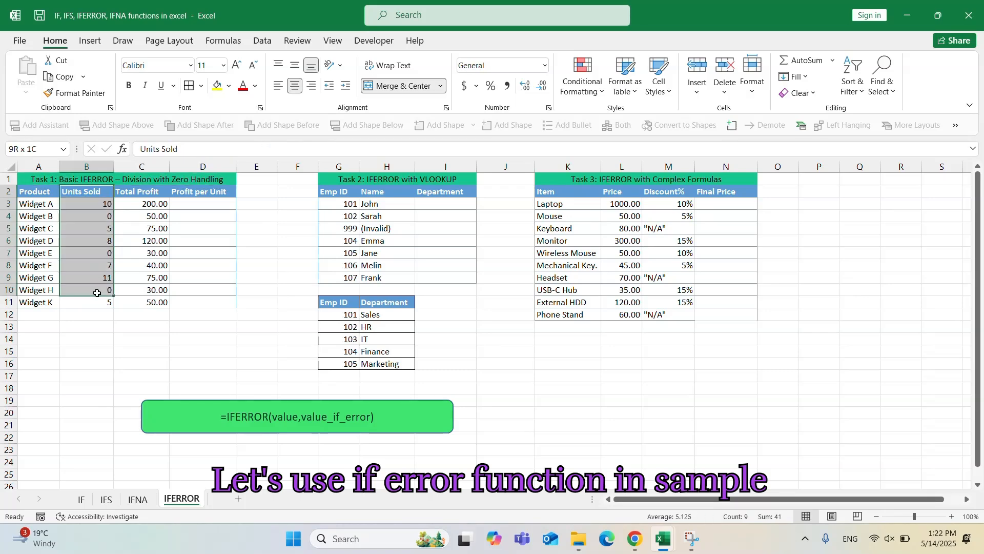
left_click_drag(143, 192, 152, 301)
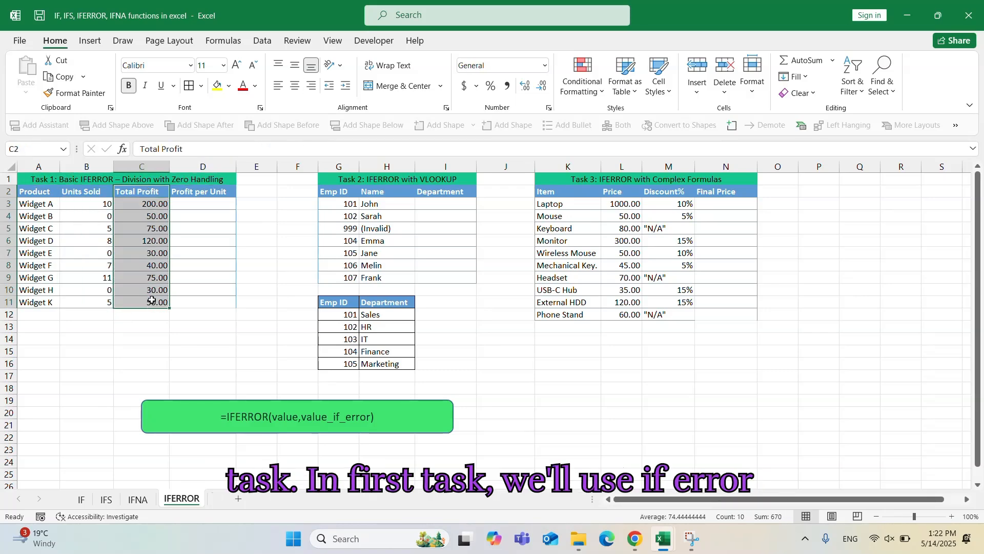
left_click(200, 203)
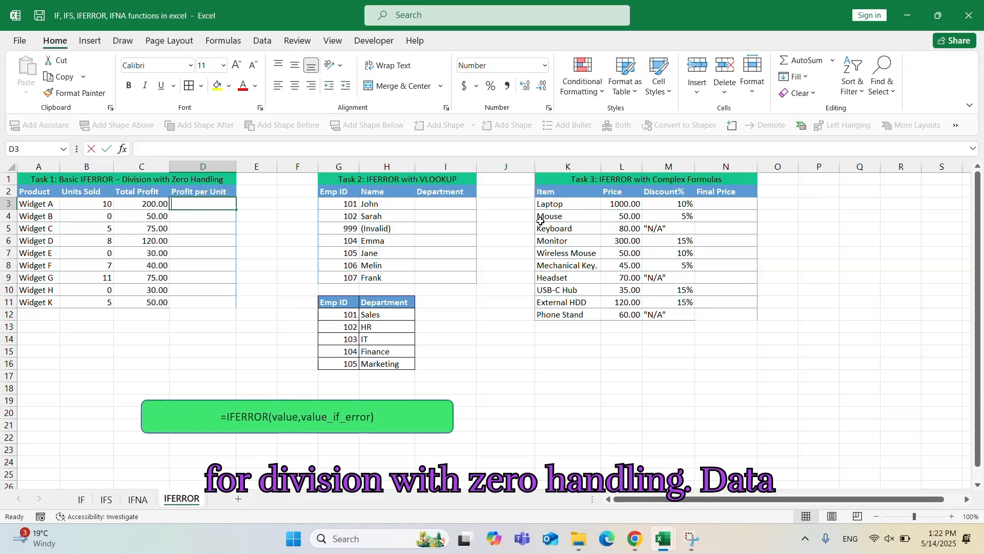
type("=IFERROR(")
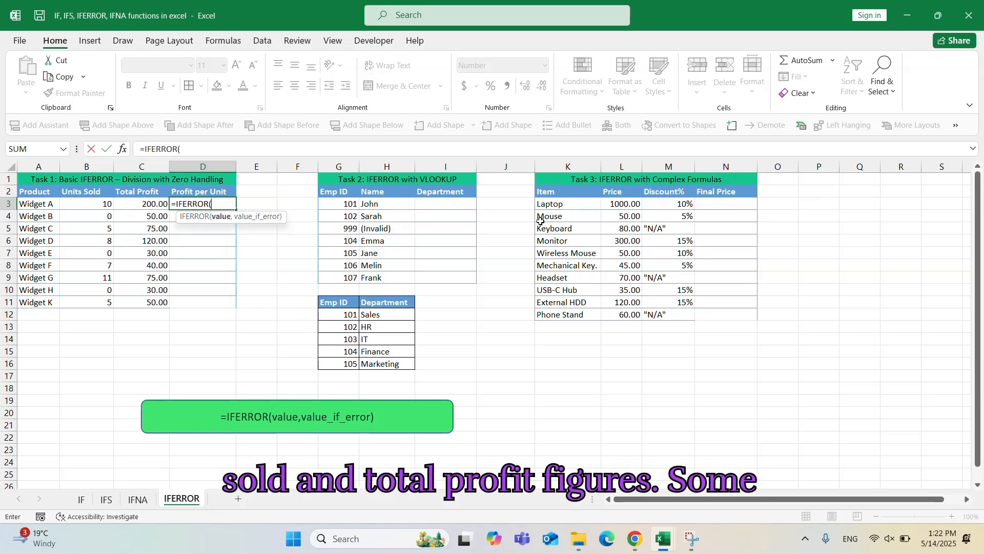
key("Left")
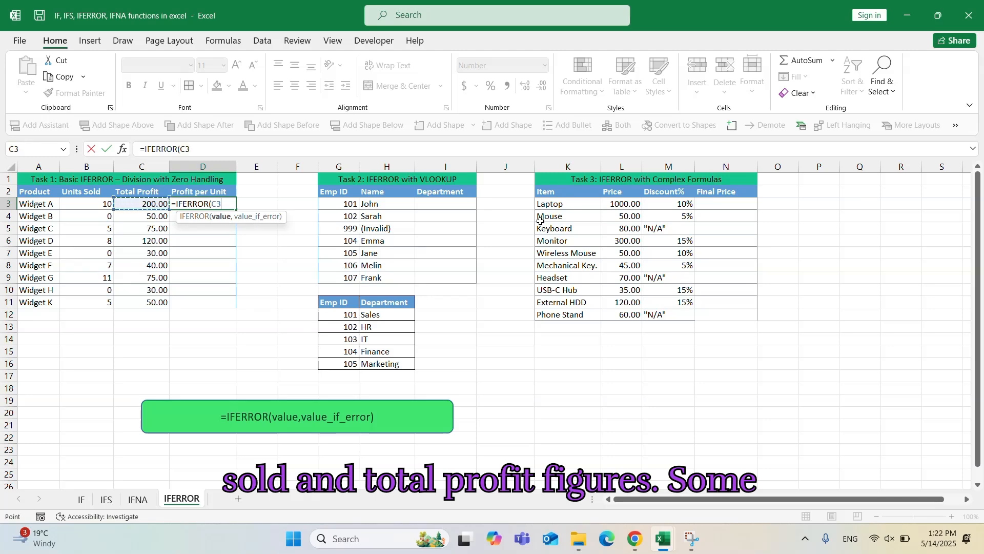
type("/")
key("Left")
key("Left")
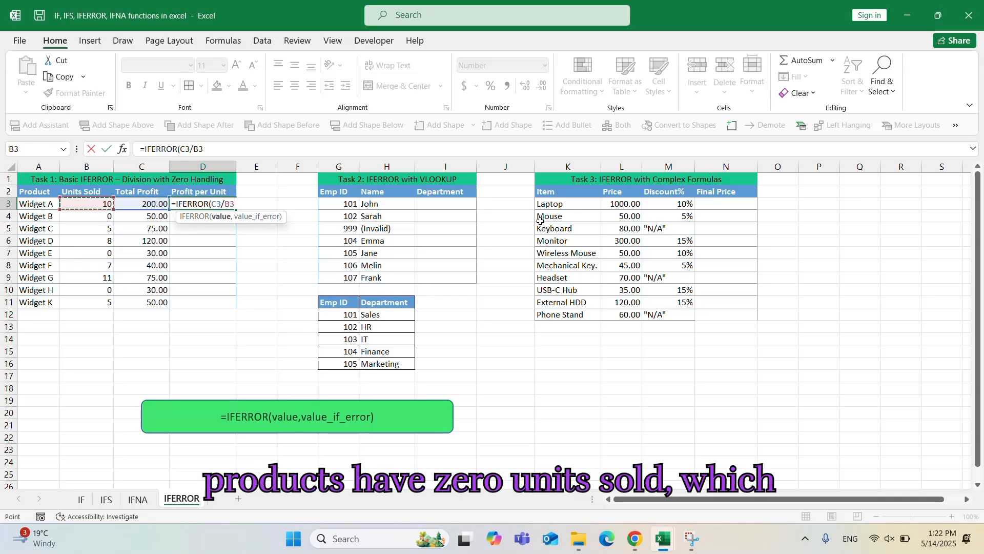
type(",")
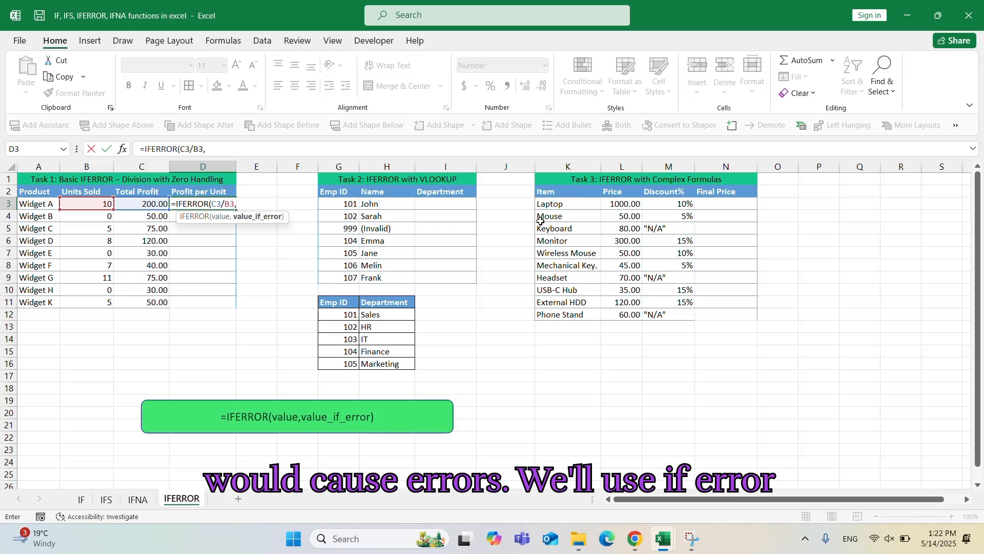
type("\"")
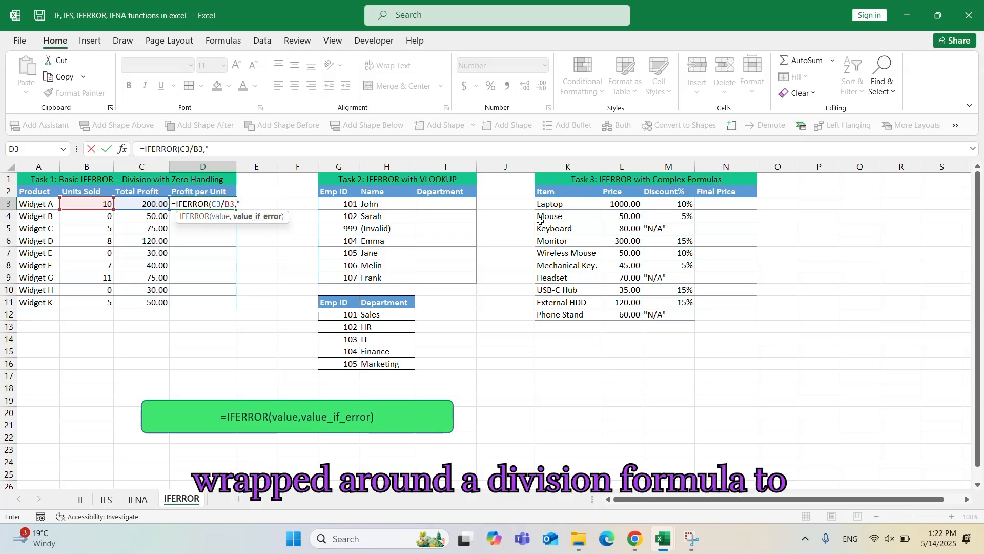
type("N/A")
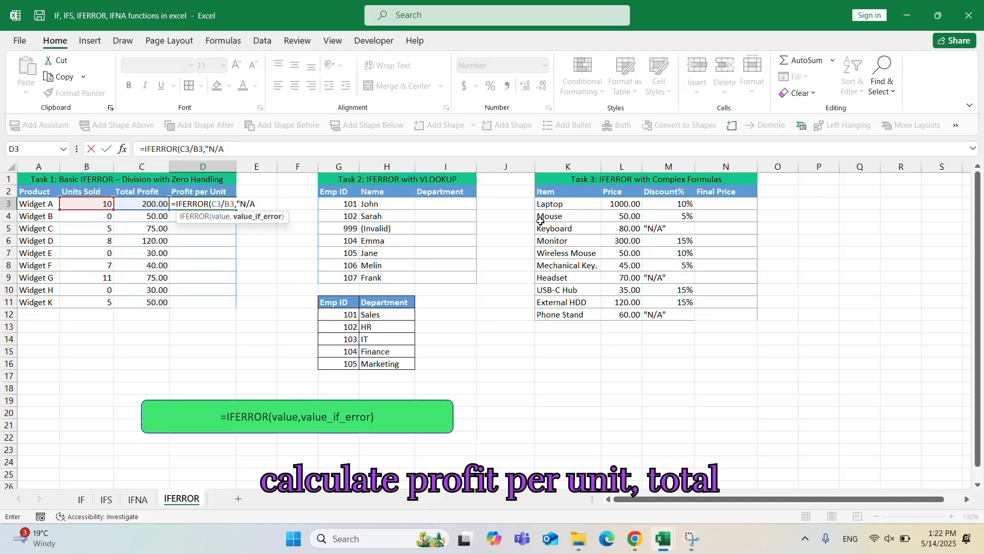
key("BackSpace")
key("BackSpace")
key("BackSpace")
key("BackSpace")
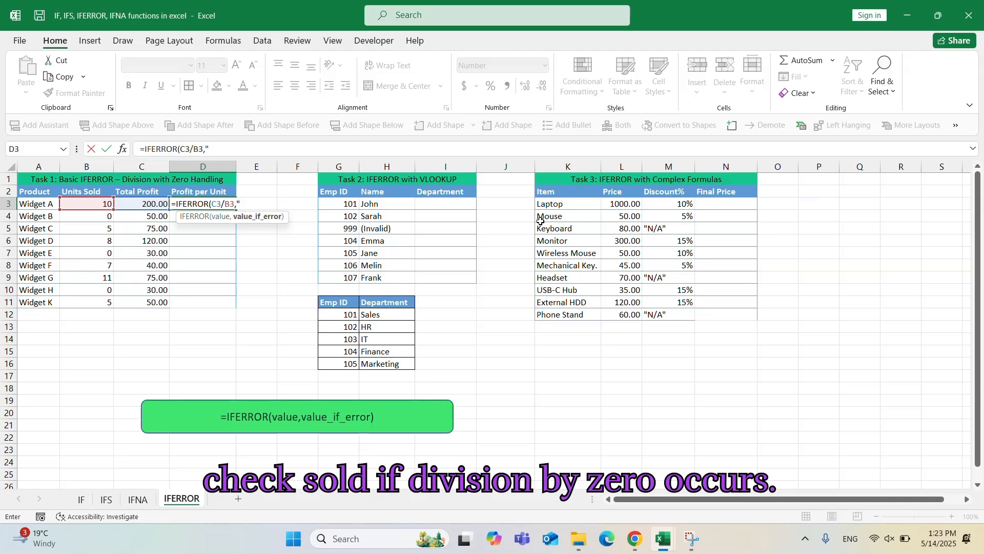
Finish the D3 IFERROR formula with the fallback "Check Sold" and fill it down the Profit per Unit column through D11
type("Ch")
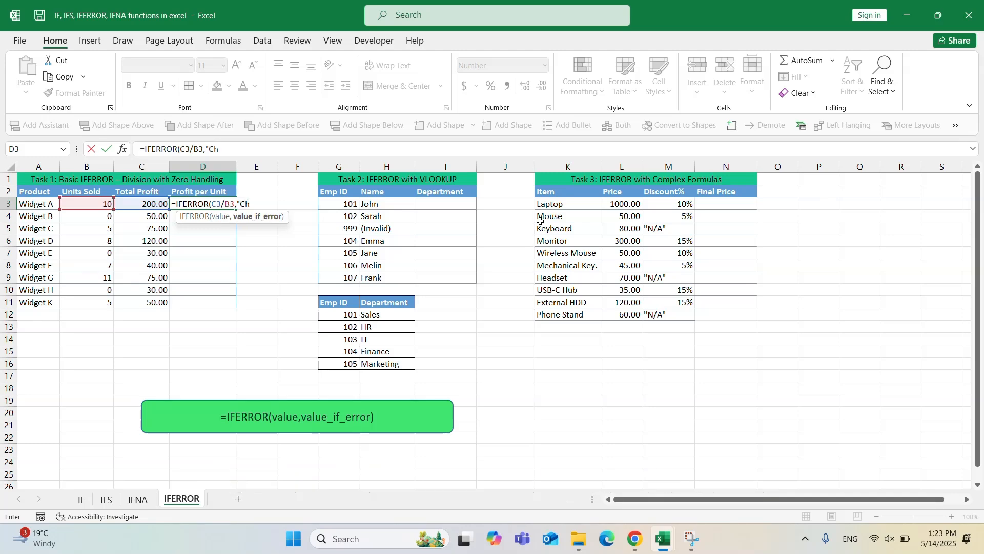
type("eck")
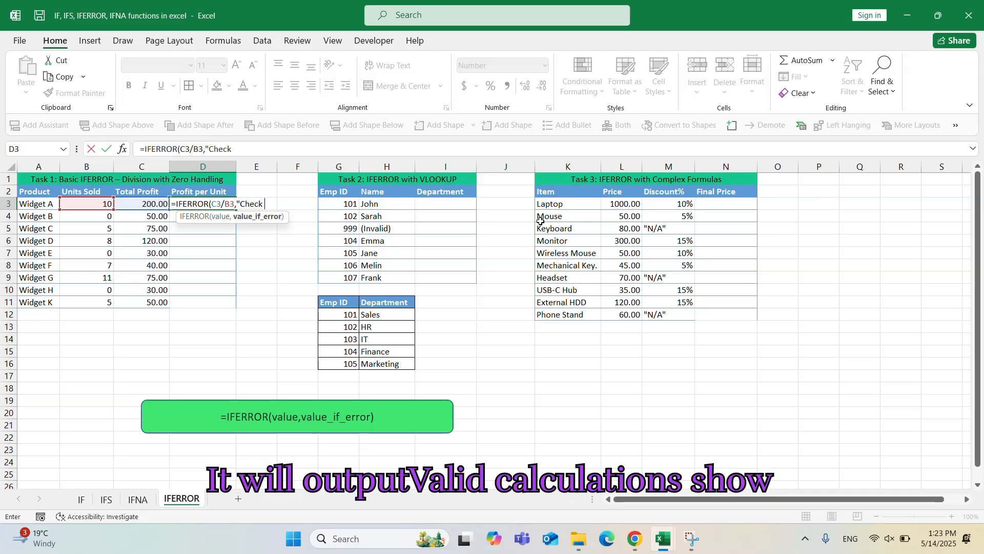
type(" Sol ")
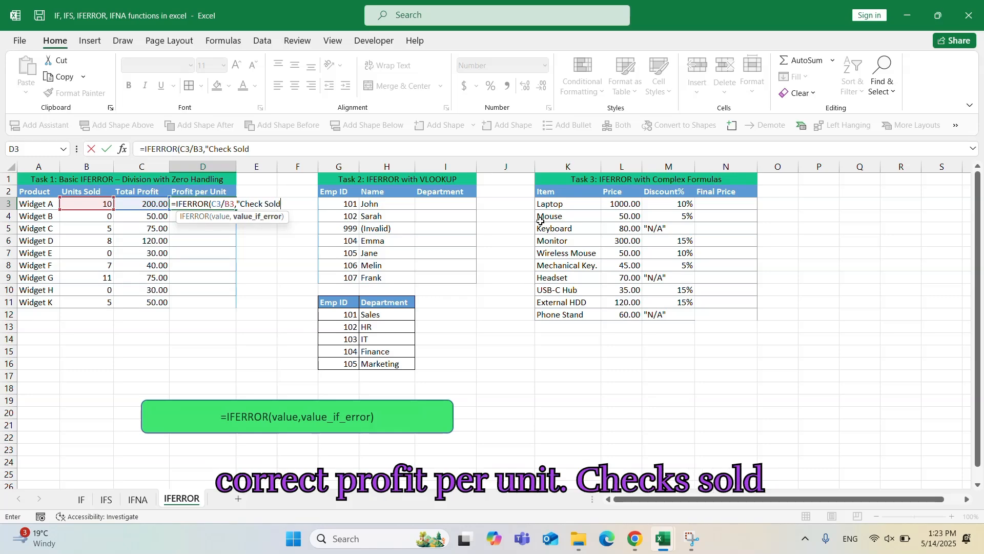
type("\")")
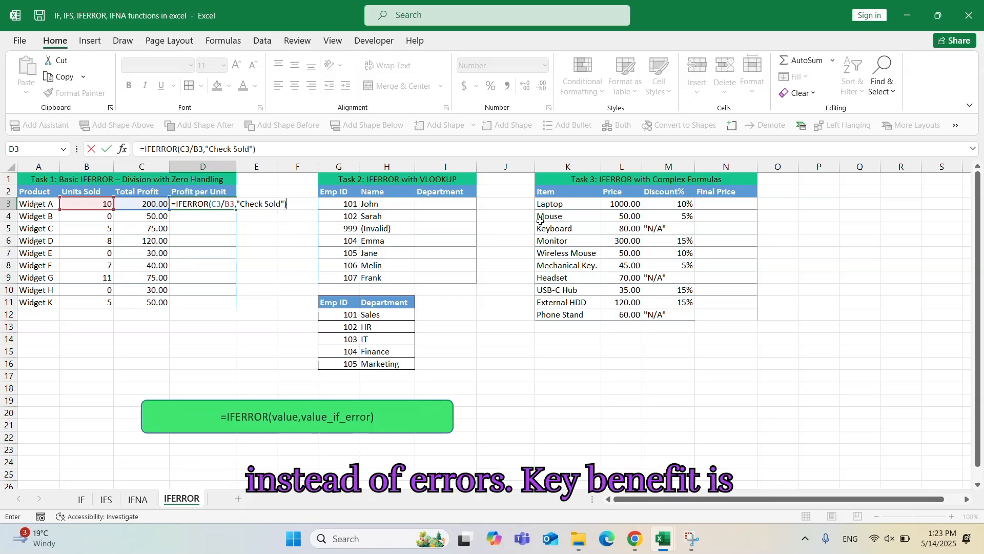
key("Return")
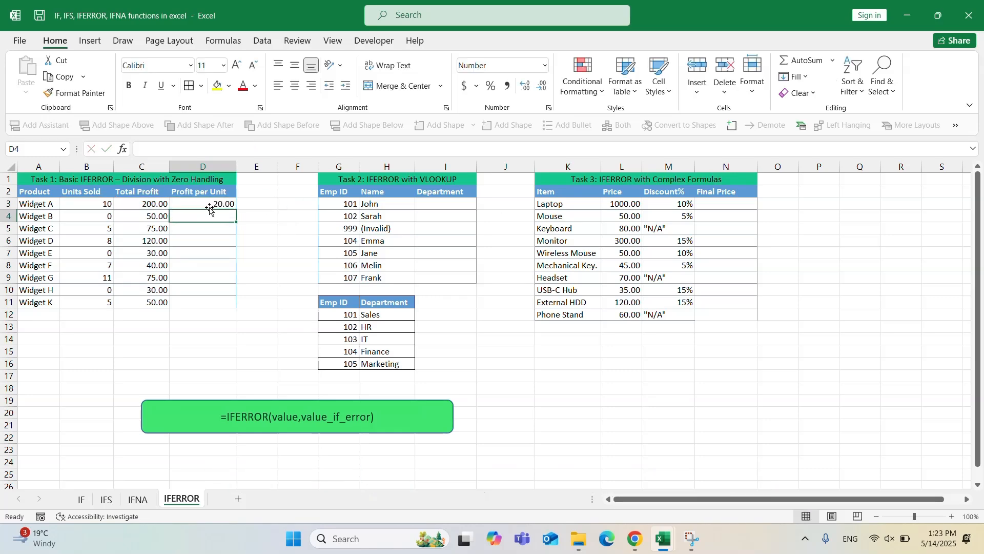
left_click(209, 203)
double_click(235, 210)
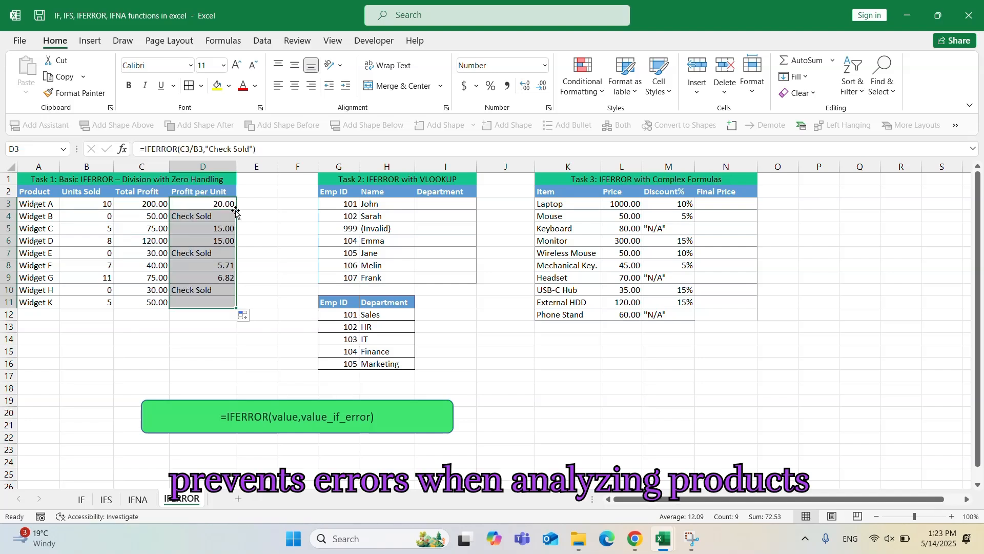
left_click(226, 251)
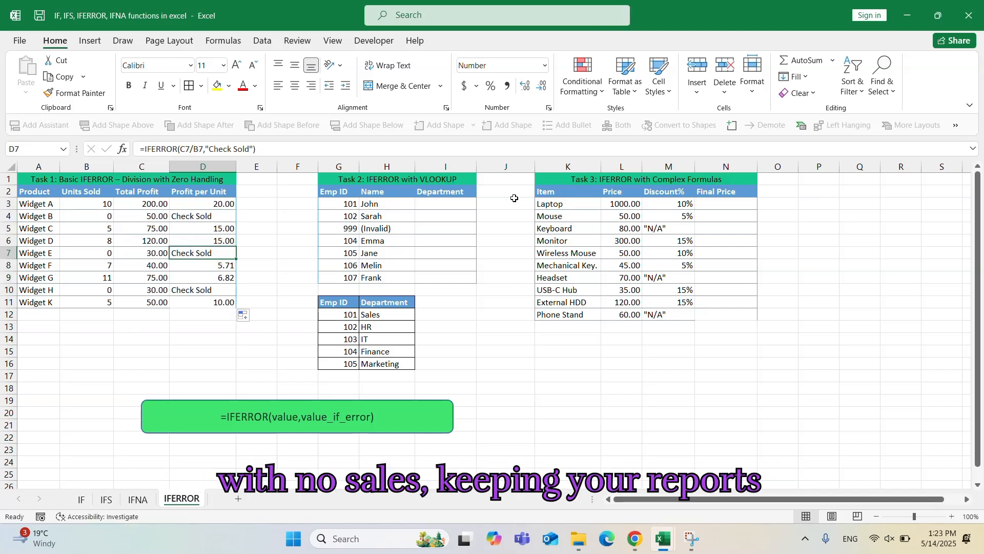
Start an IFERROR formula in Department cell I3 with a nested VLOOKUP that uses employee ID G3 as lookup value
left_click_drag(393, 192, 388, 279)
left_click_drag(431, 191, 443, 284)
left_click_drag(343, 302, 395, 362)
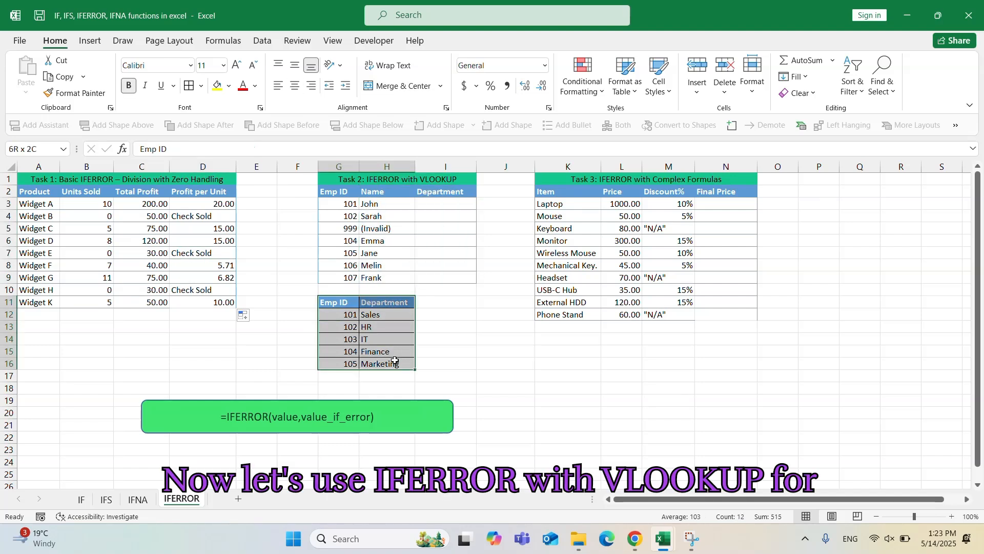
left_click(438, 205)
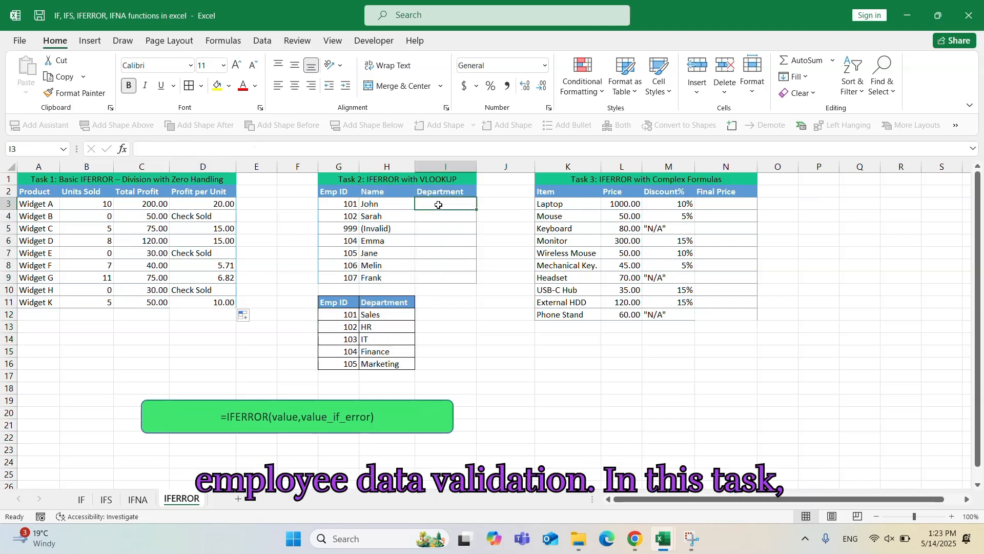
type("=IFE")
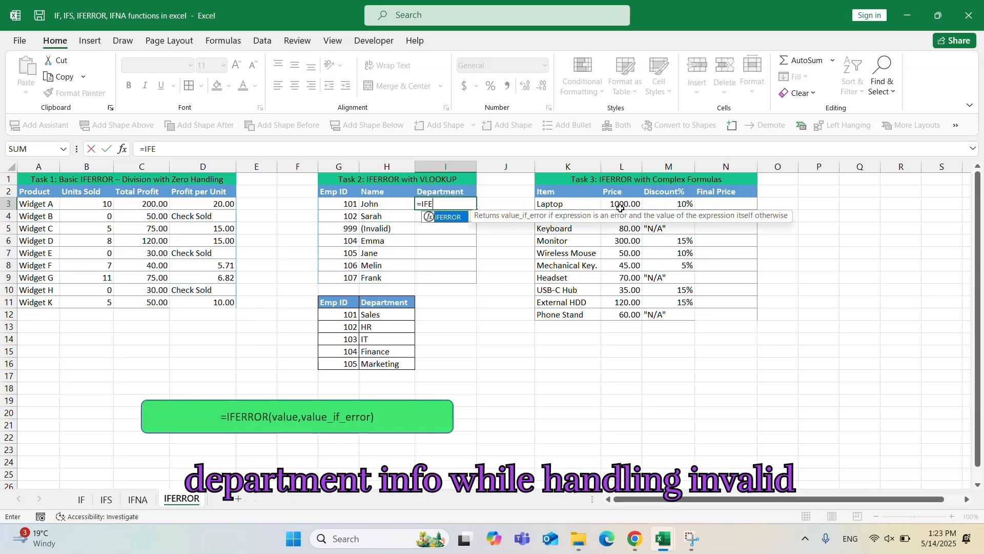
type("R")
key("Tab")
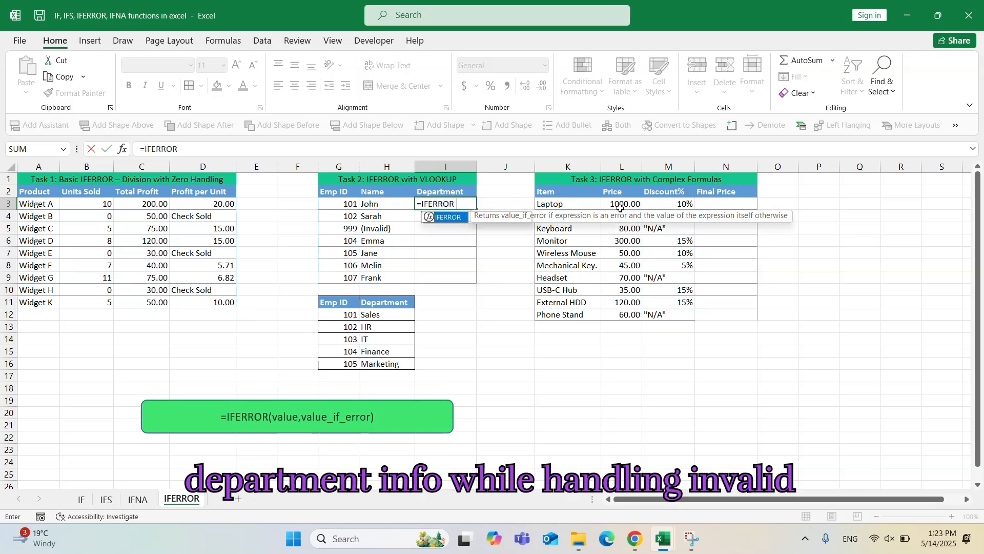
type("VL")
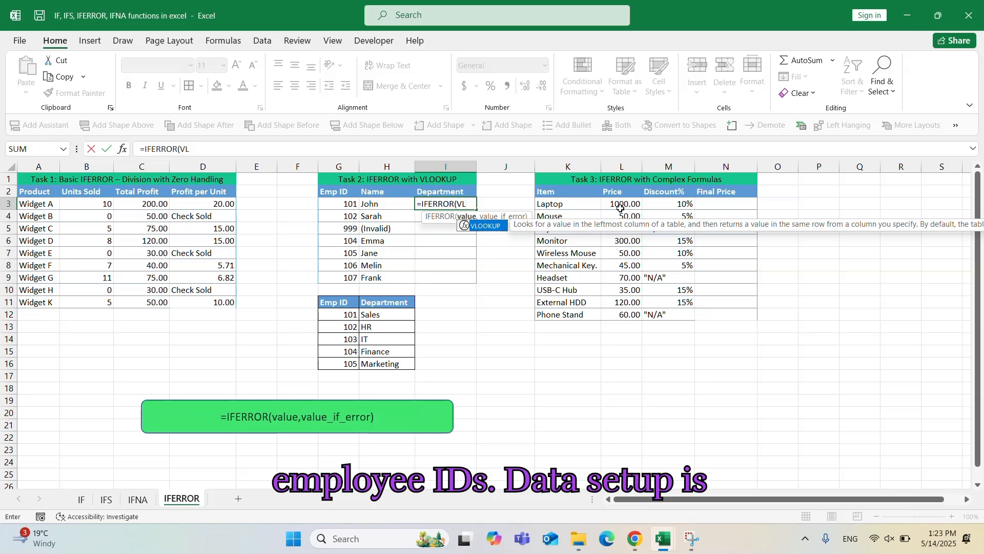
double_click(485, 225)
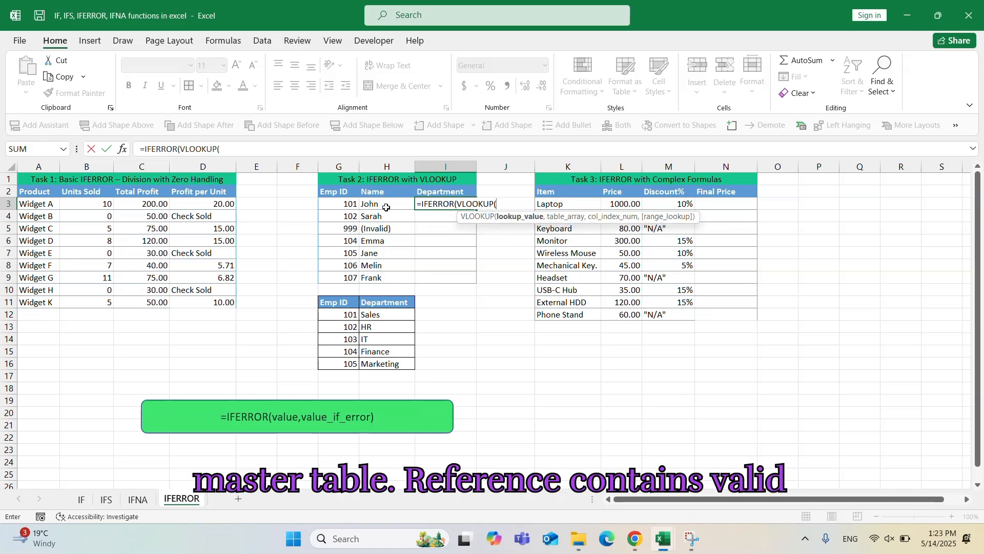
left_click(348, 204)
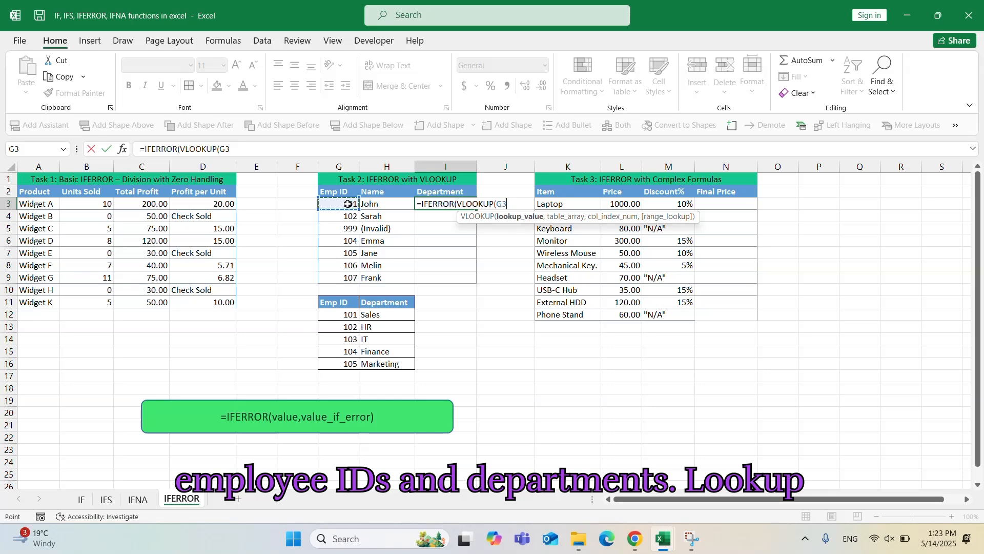
Complete the I3 VLOOKUP with the absolute range $G$11:$H$16, column index 2 and FALSE for an exact match
type(",")
left_click_drag(345, 302, 391, 369)
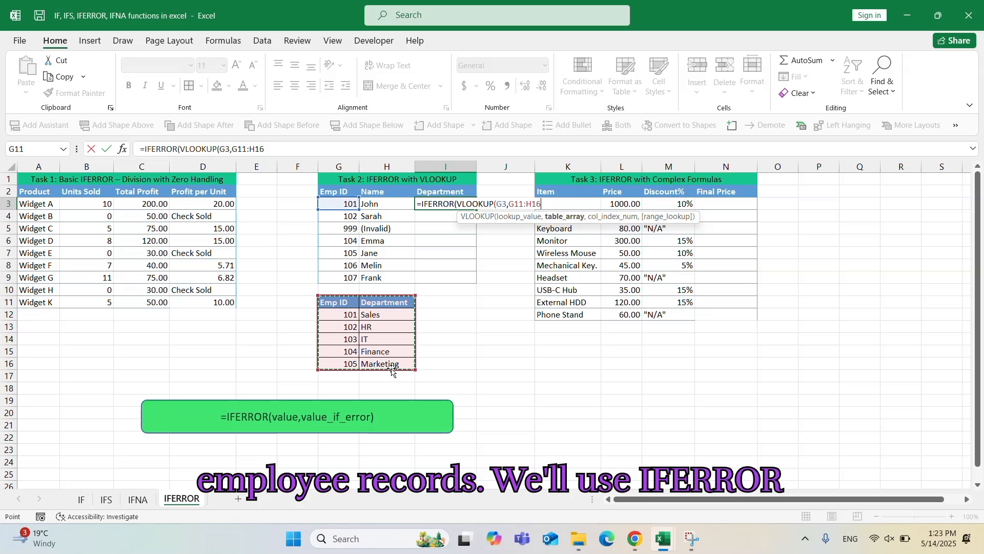
key("F4")
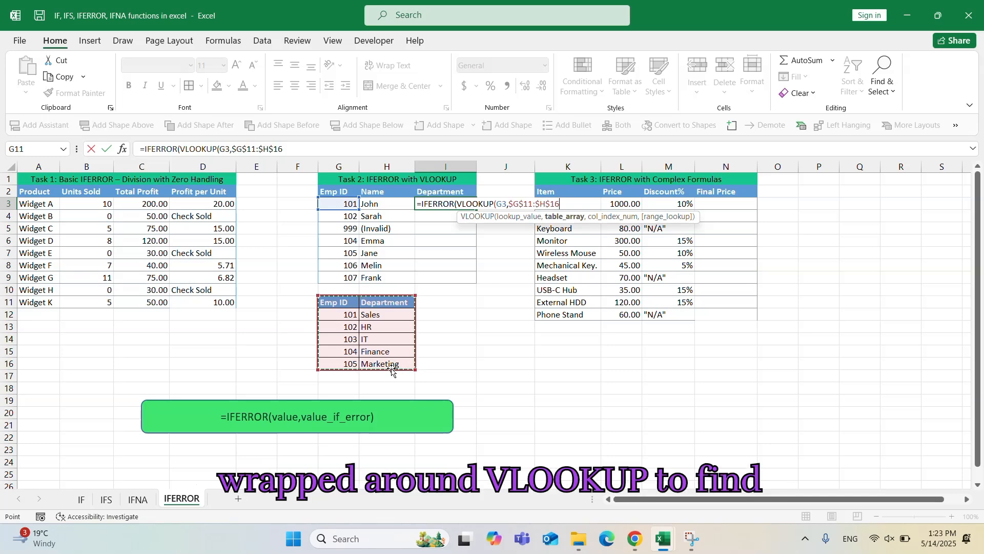
type(",2,FALSE")
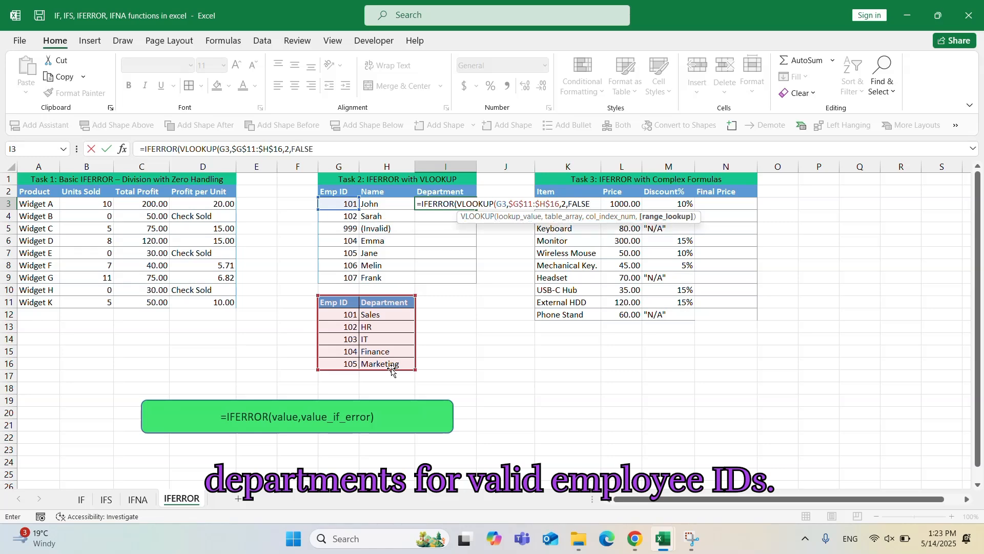
type(")")
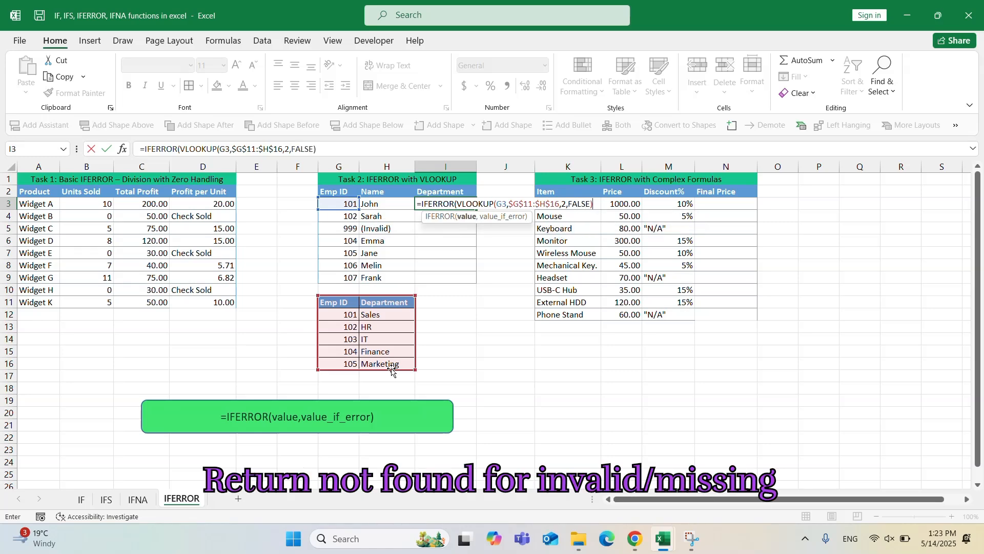
Finish the I3 IFERROR formula with the fallback "Not Found" and fill it down the Department column through I9
type(",\"Not Found\")")
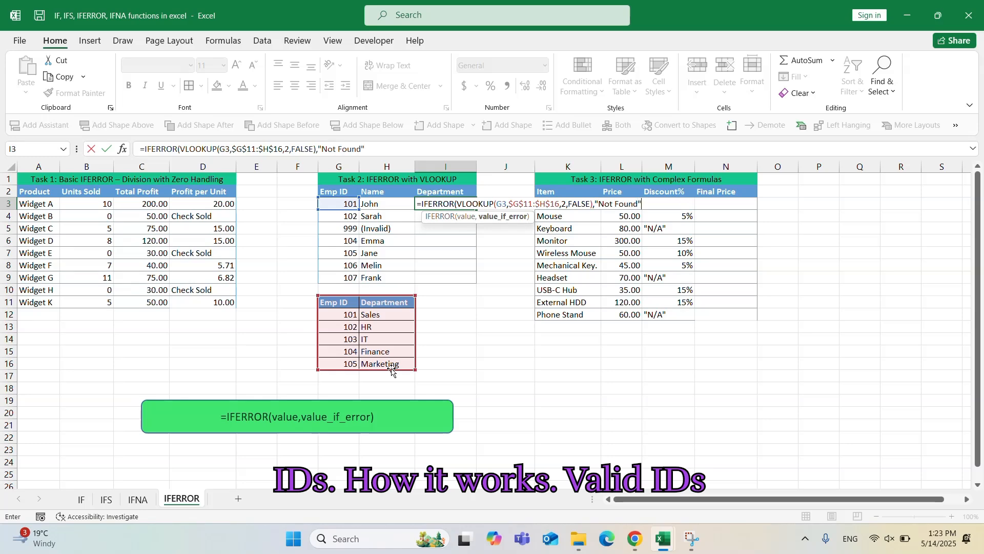
key("Return")
left_click(469, 207)
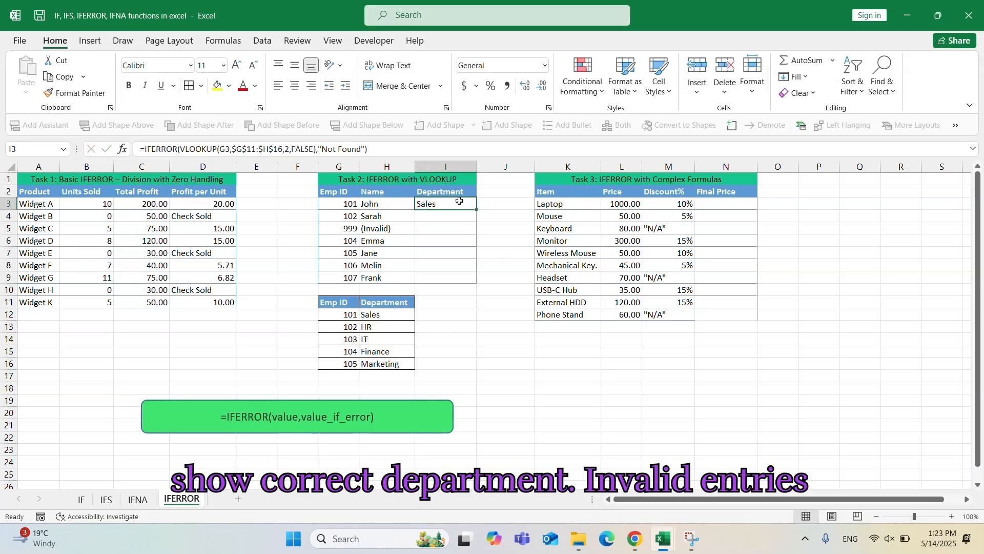
double_click(475, 209)
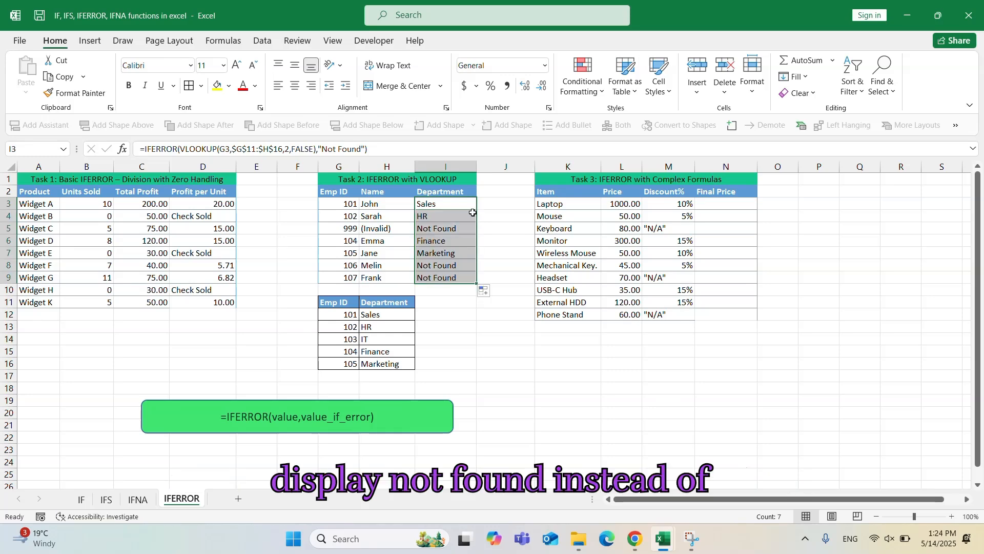
left_click(448, 229)
left_click(448, 266)
left_click(448, 277)
Apply an Equal To highlight rule to Department cells I3:I9 that marks "Not Found" with Light Red Fill with Dark Red Text
left_click_drag(448, 204, 449, 275)
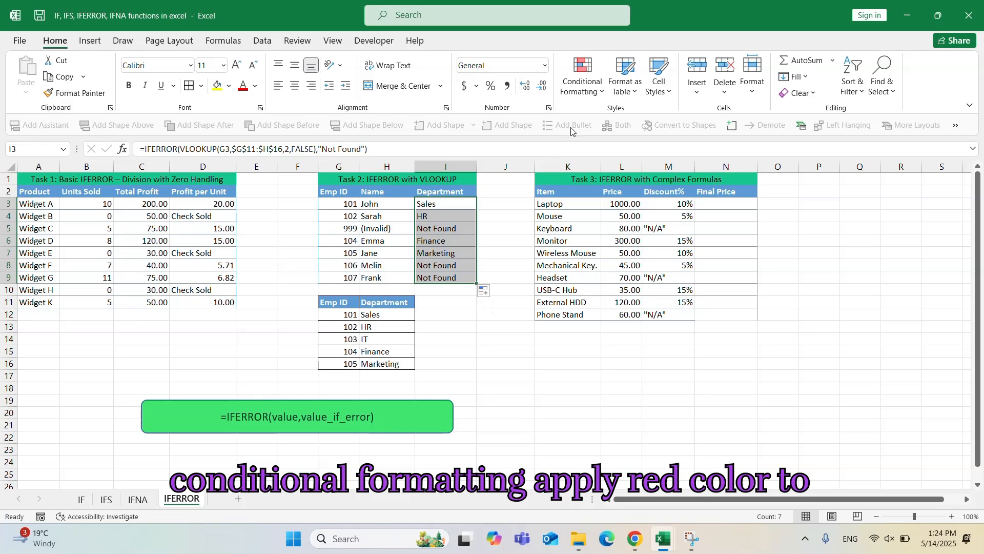
left_click(598, 97)
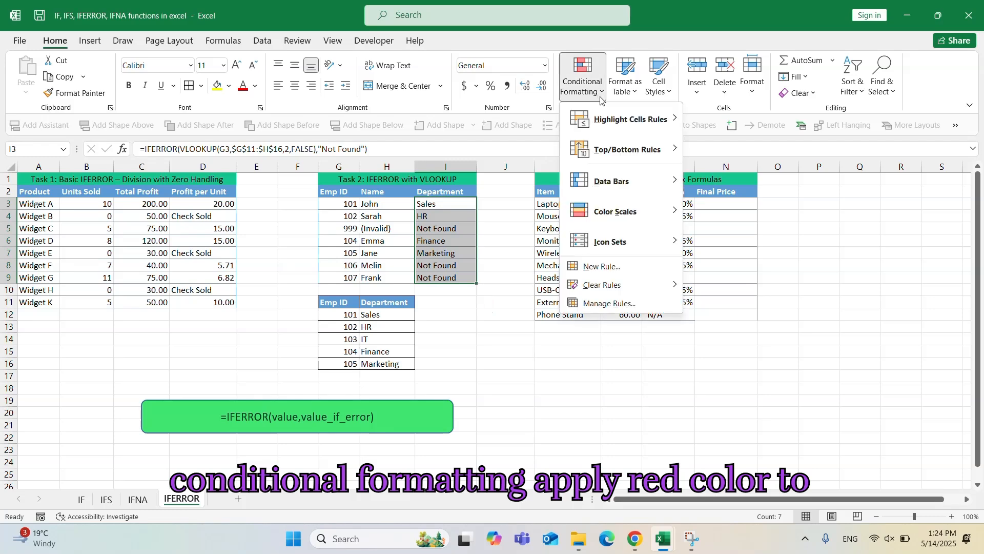
mouse_move(626, 118)
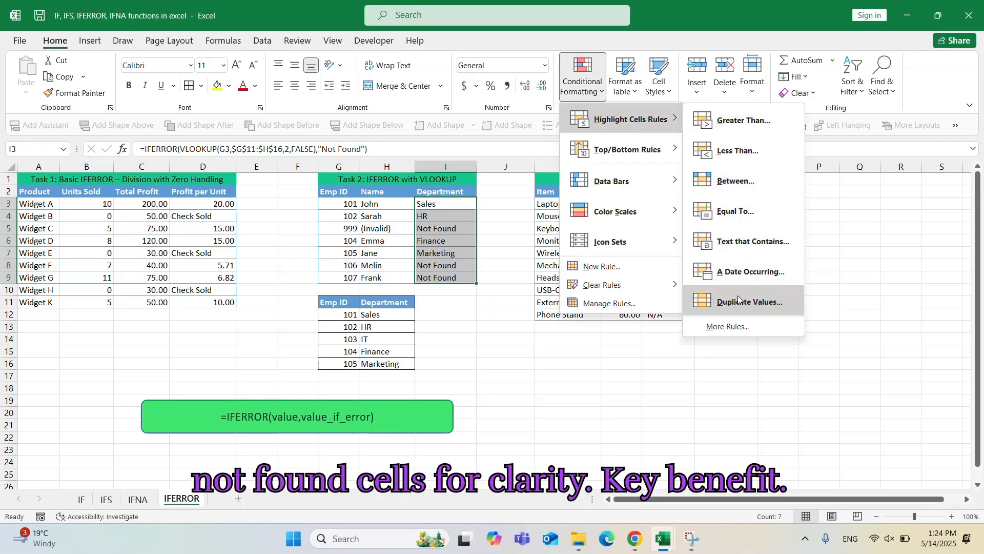
left_click(736, 210)
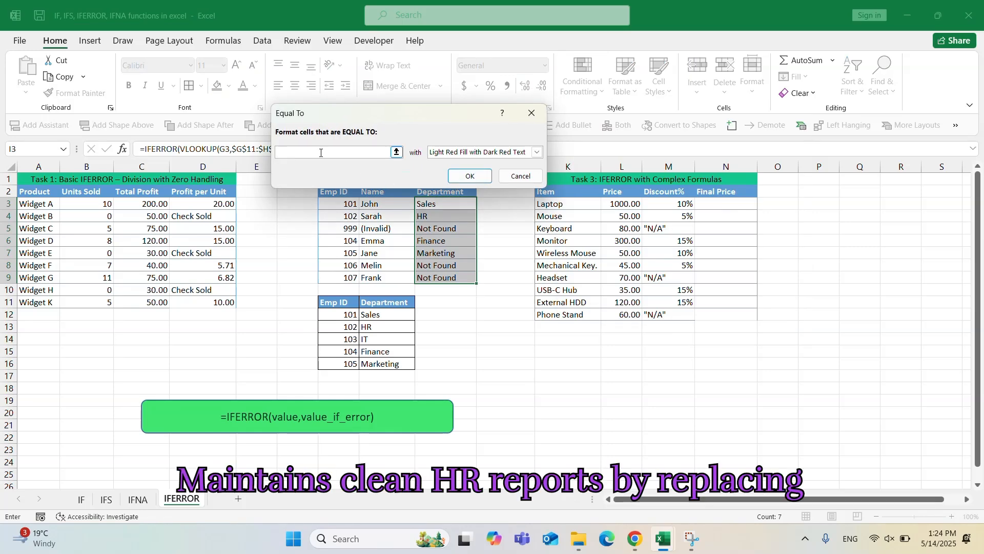
type("Not ")
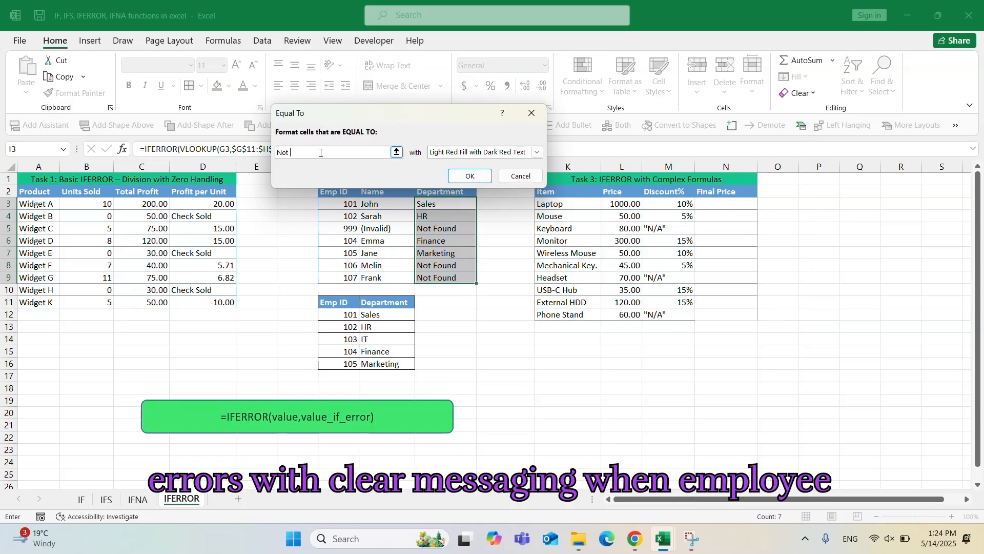
type("Found")
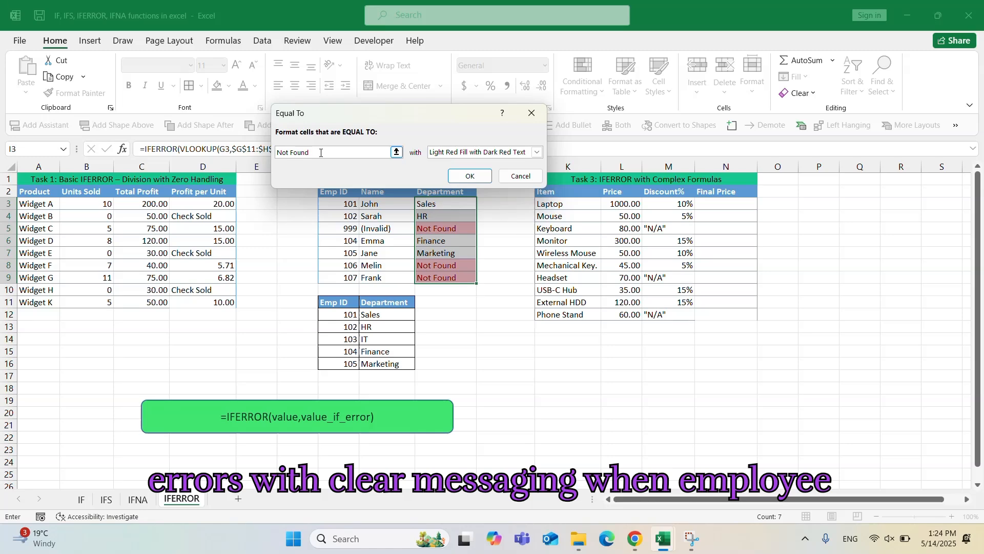
left_click(478, 175)
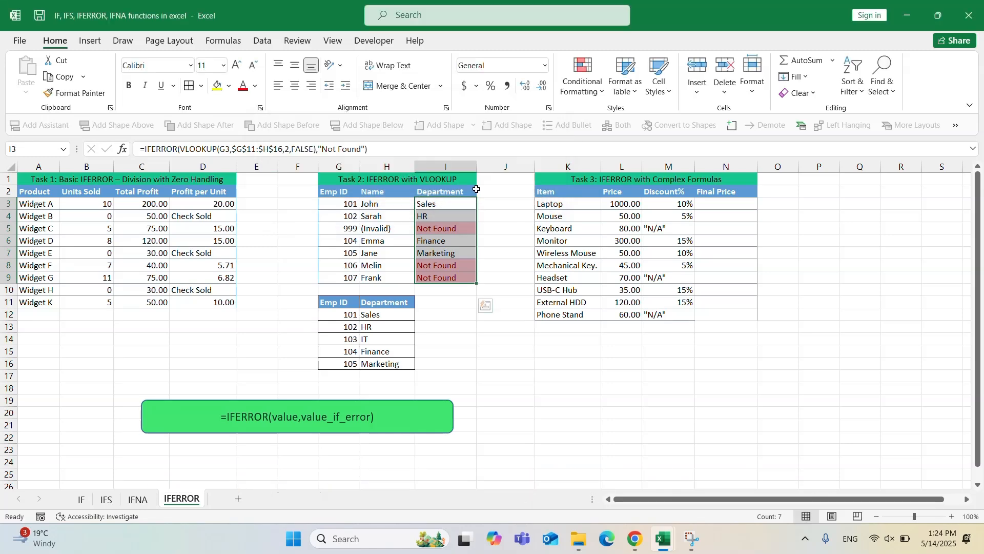
Examine the Task 3 table's heading and its Price, Discount% and Final Price columns
left_click(700, 204)
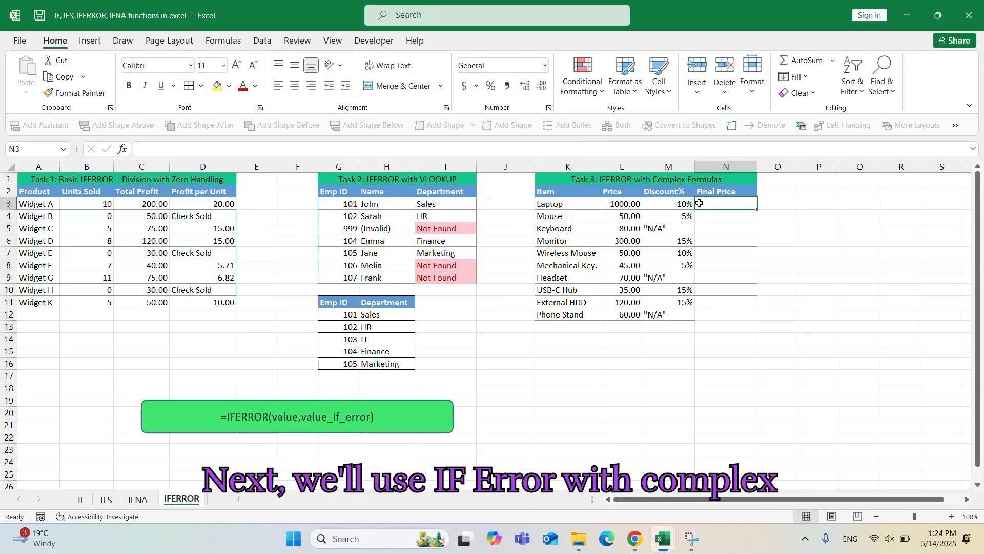
left_click(587, 180)
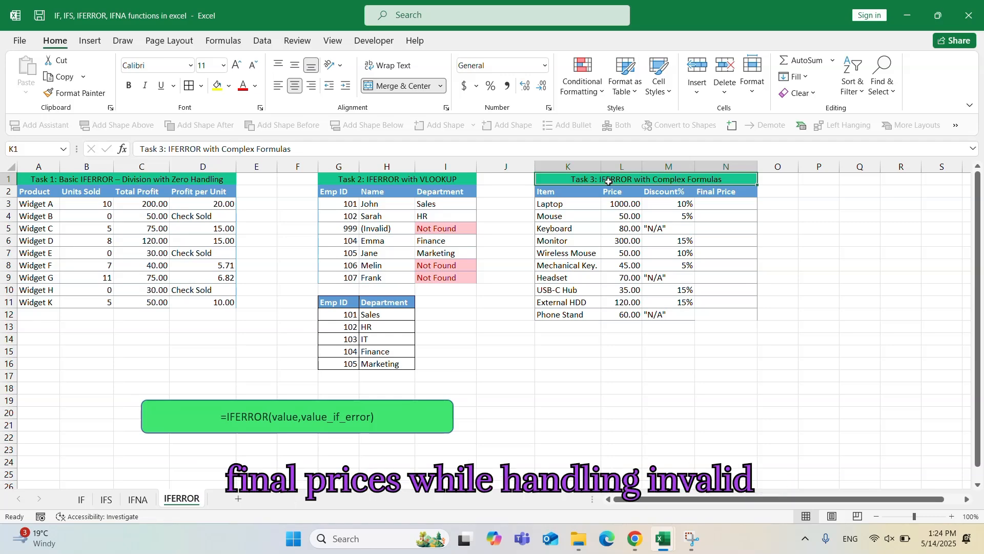
left_click_drag(630, 192, 636, 287)
left_click(668, 193)
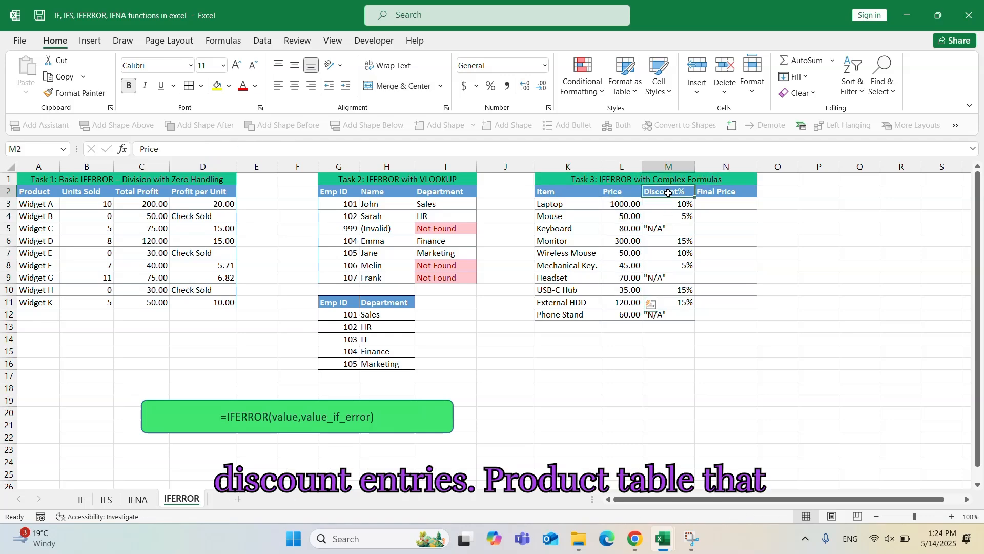
left_click_drag(667, 193, 669, 315)
left_click(726, 193)
left_click_drag(726, 204, 738, 312)
Start an IFERROR formula in Final Price cell N3 with the discounted price calculation L3*(1-M3) as its value
left_click(750, 205)
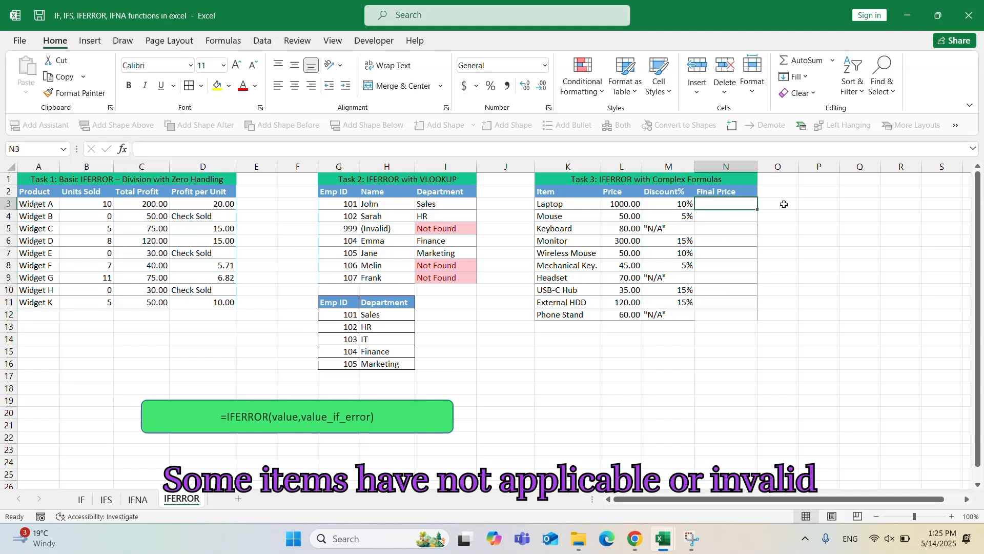
type("=IFERROR")
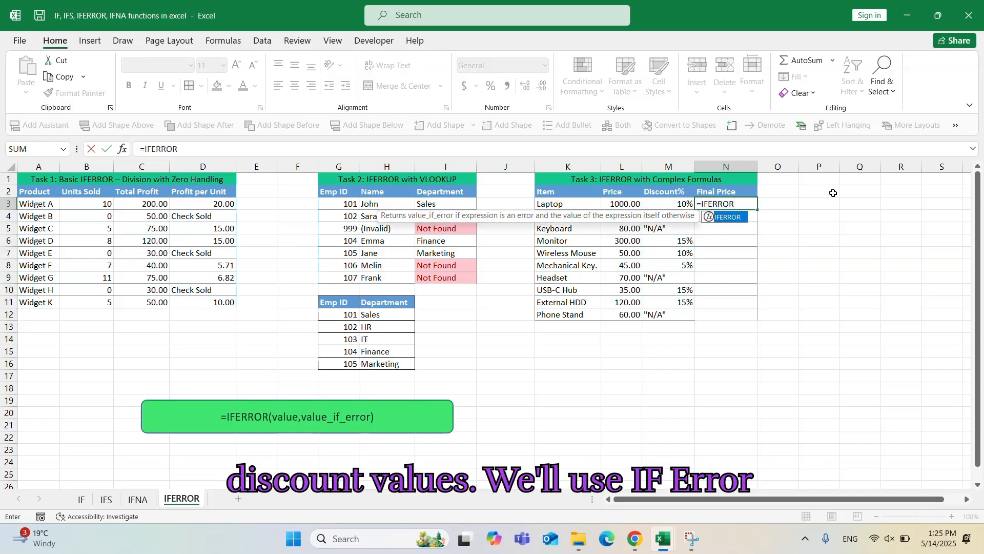
type("(")
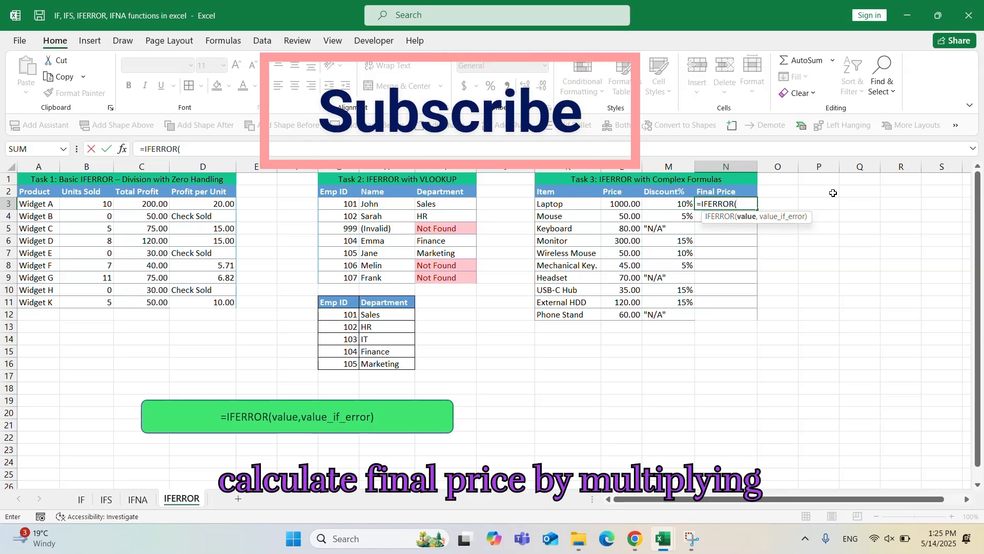
key("Left")
key("Left")
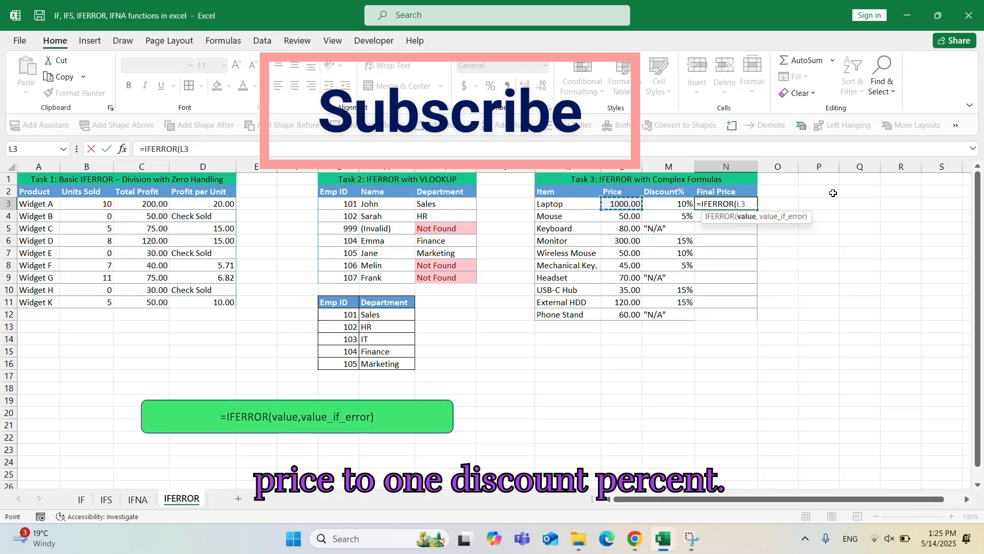
type("*(")
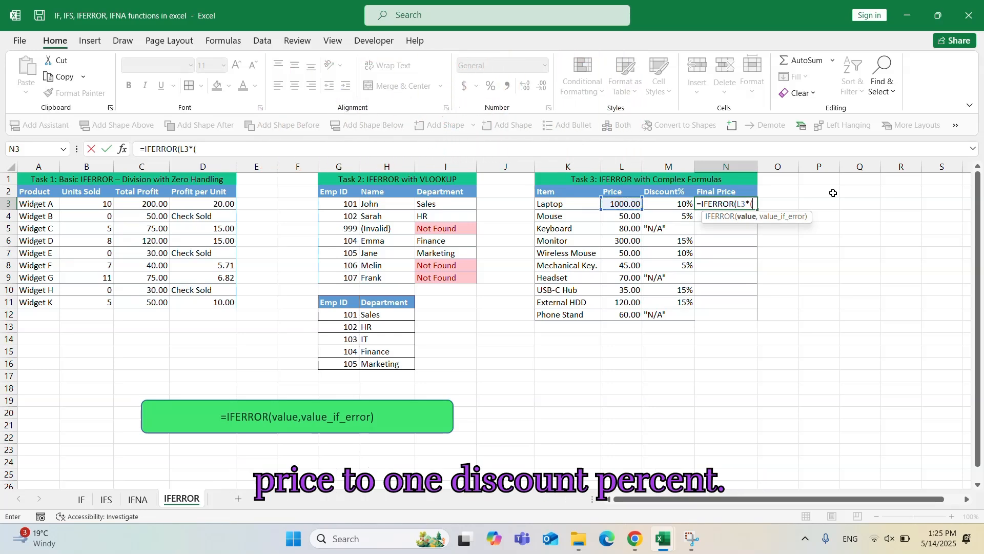
type("1-")
key("Left")
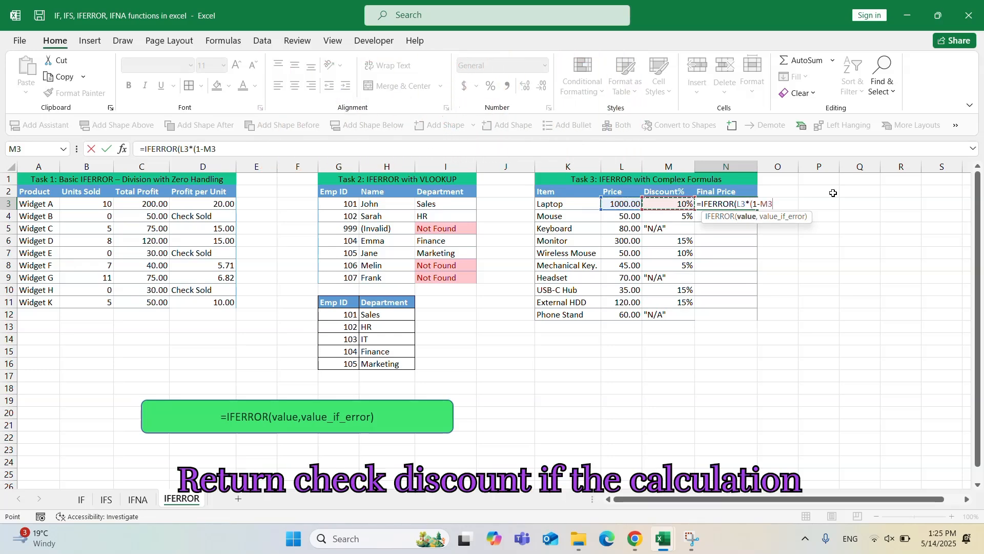
type("),")
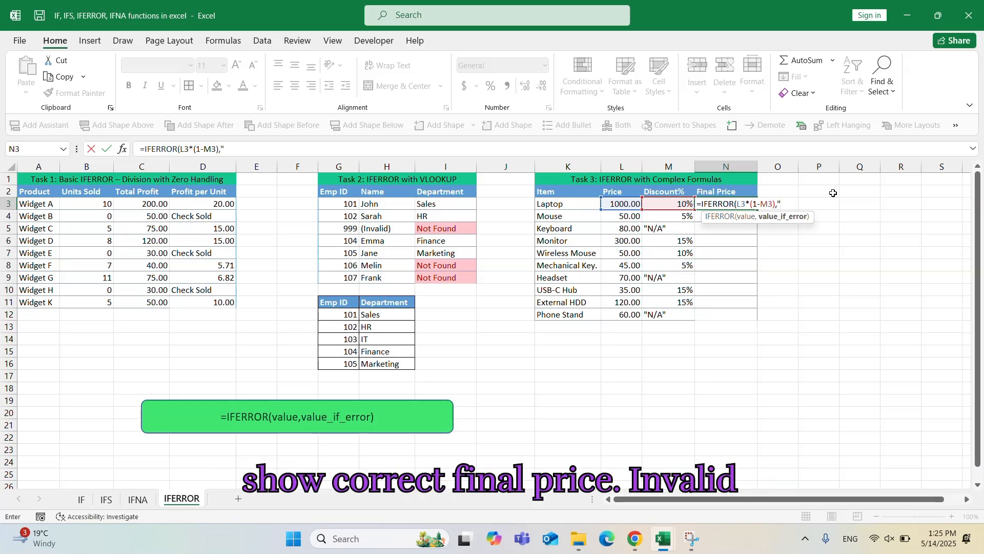
Finish the N3 IFERROR formula with the fallback "Check Discount" and fill it down the Final Price column through N12
type("\"Check")
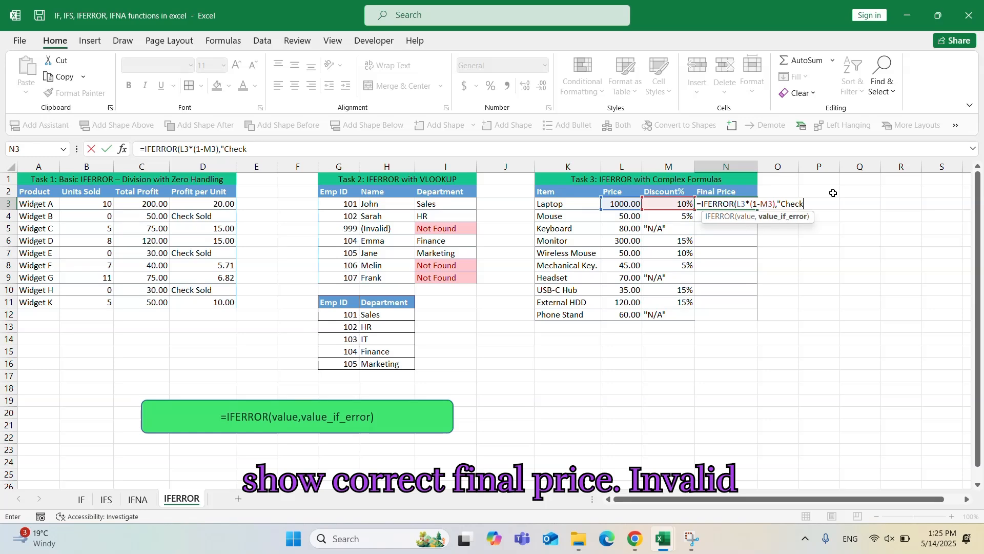
type(" Discount\")")
key("Return")
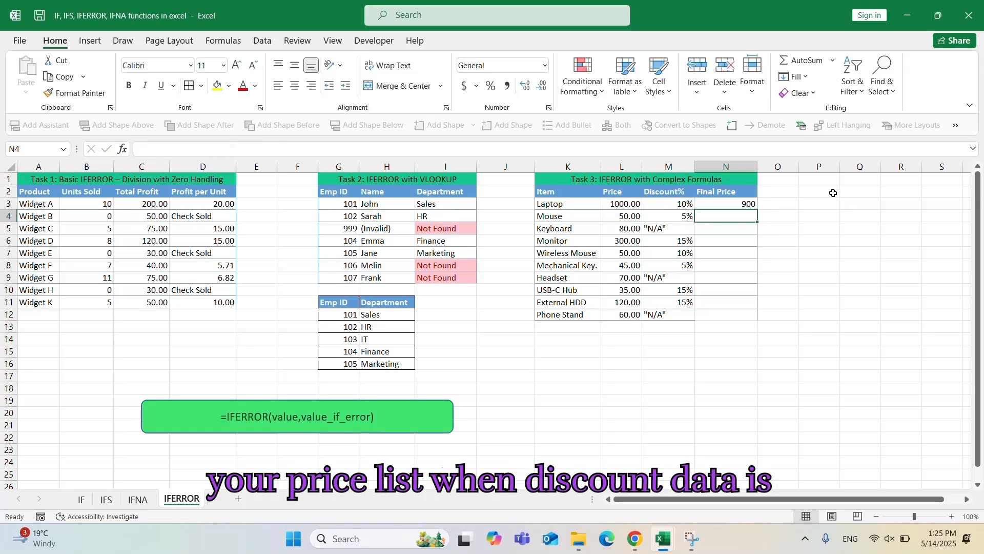
left_click(746, 203)
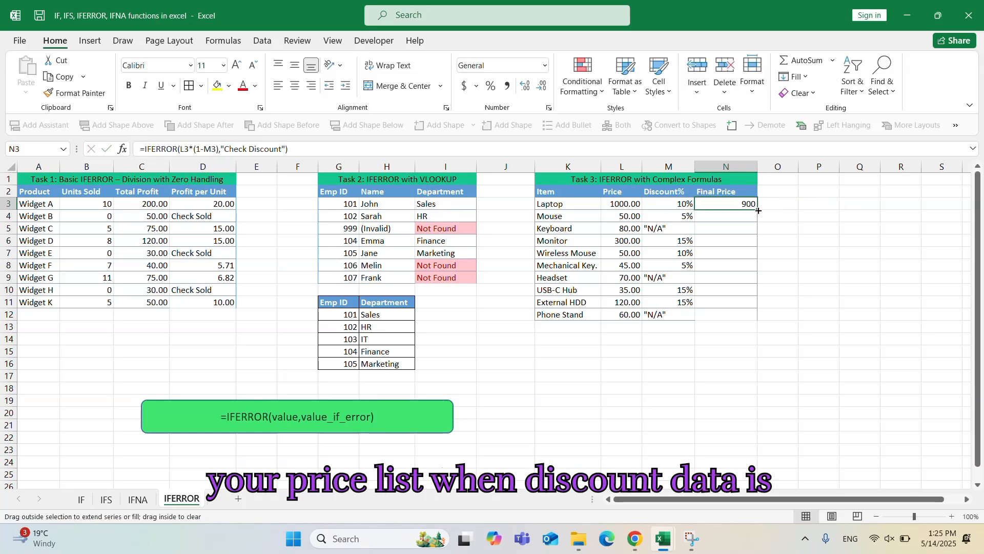
double_click(757, 209)
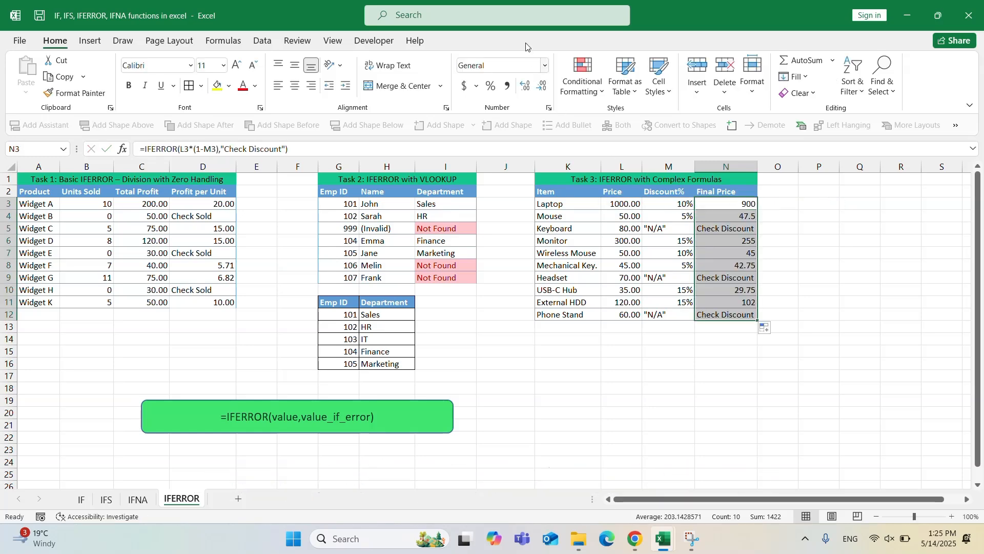